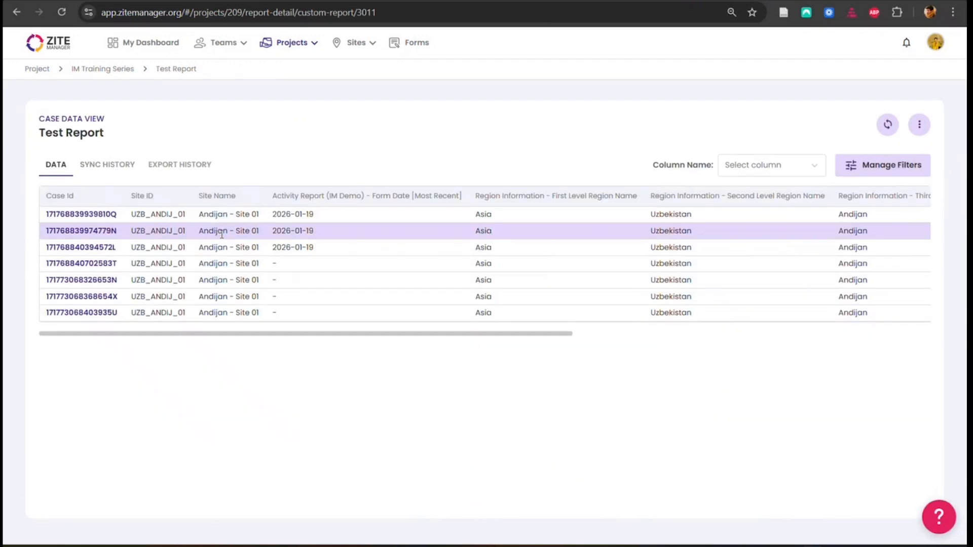
# - Start a new data view of type Case in the IM Training Series project
pyautogui.click(110, 70)
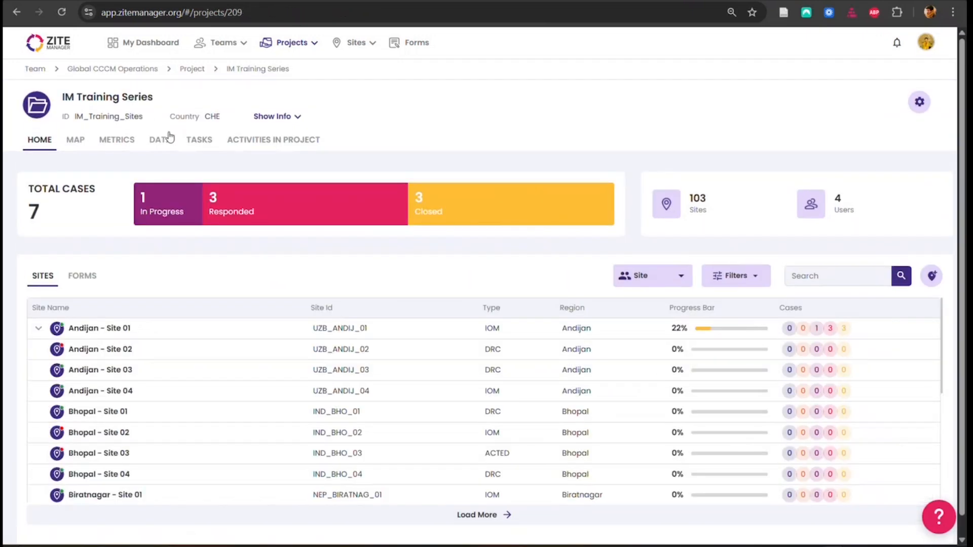
pyautogui.click(157, 142)
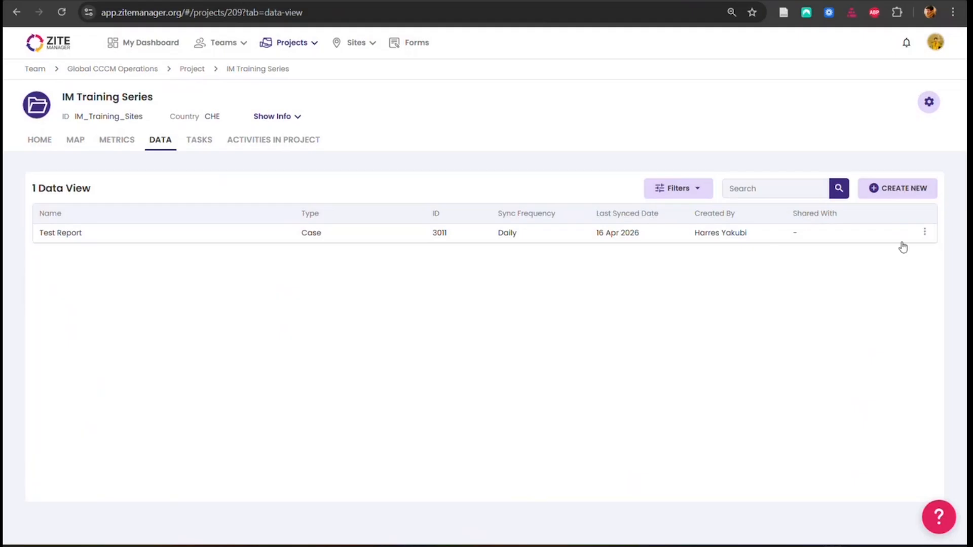
pyautogui.click(892, 196)
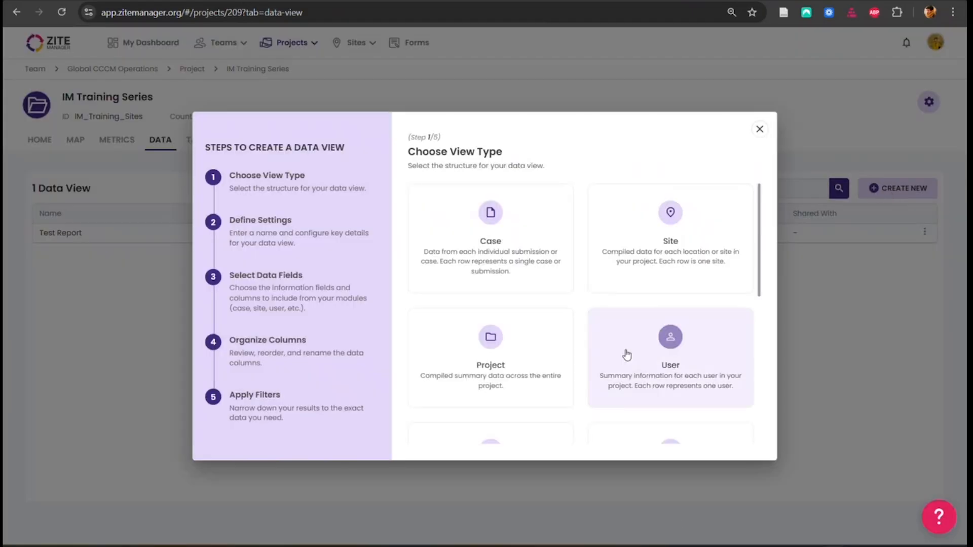
pyautogui.scroll(-5, 624, 353)
pyautogui.scroll(-2, 614, 349)
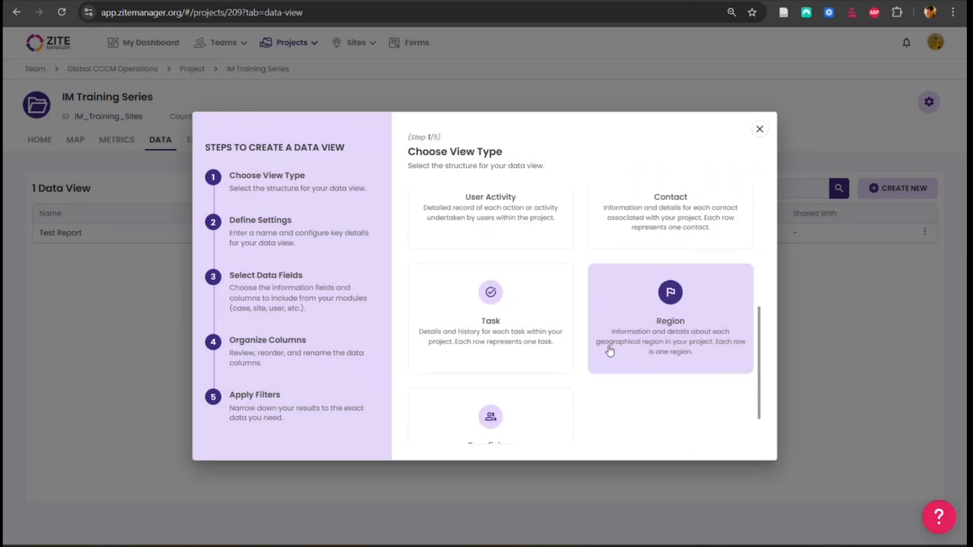
pyautogui.scroll(2, 612, 375)
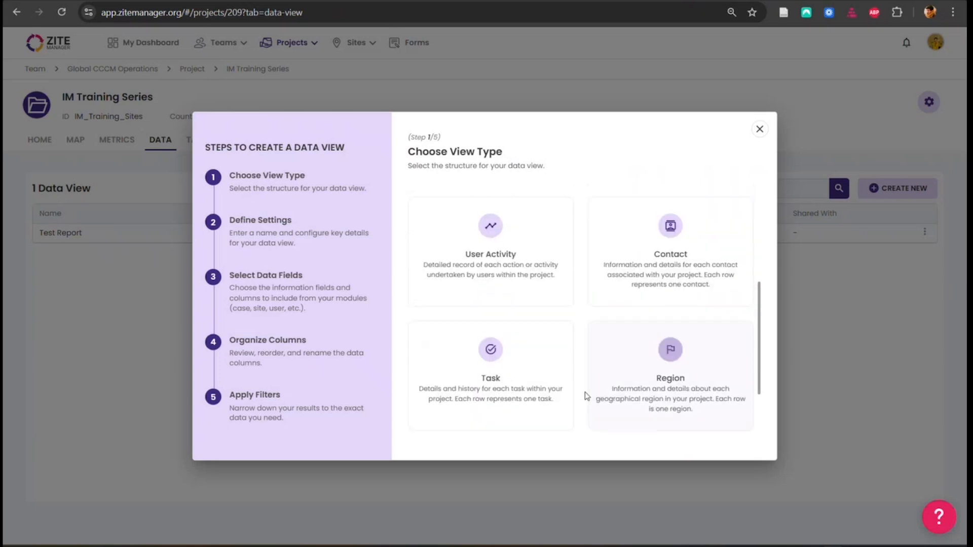
pyautogui.scroll(2, 573, 420)
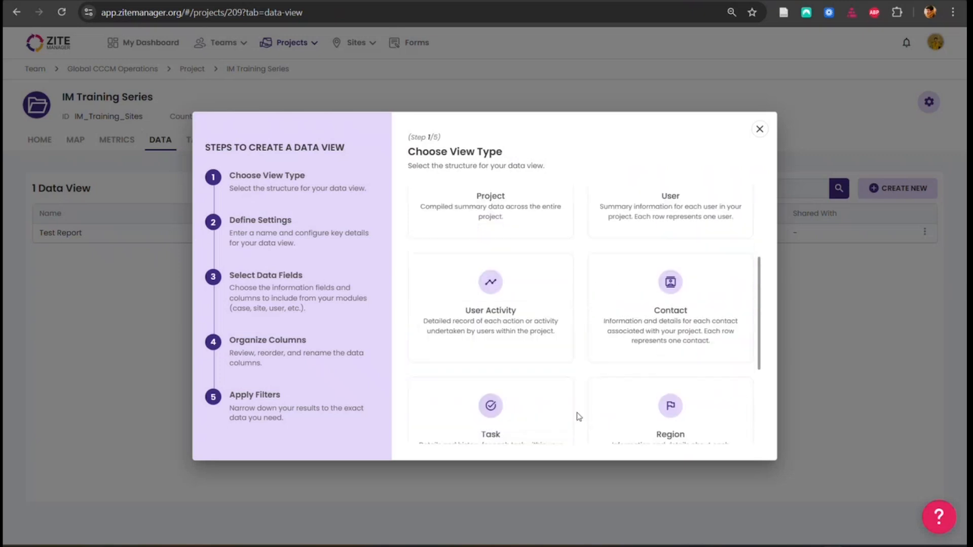
pyautogui.scroll(2, 583, 400)
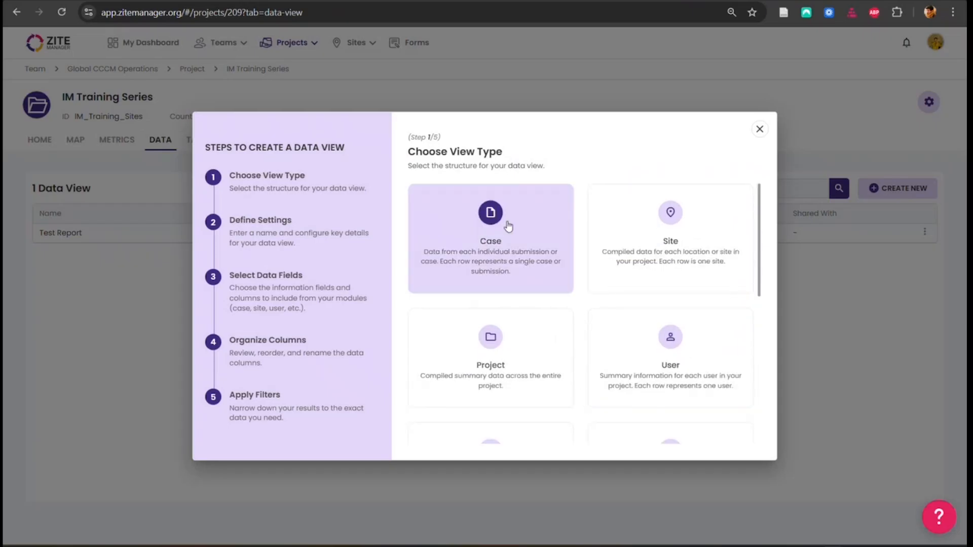
pyautogui.click(518, 240)
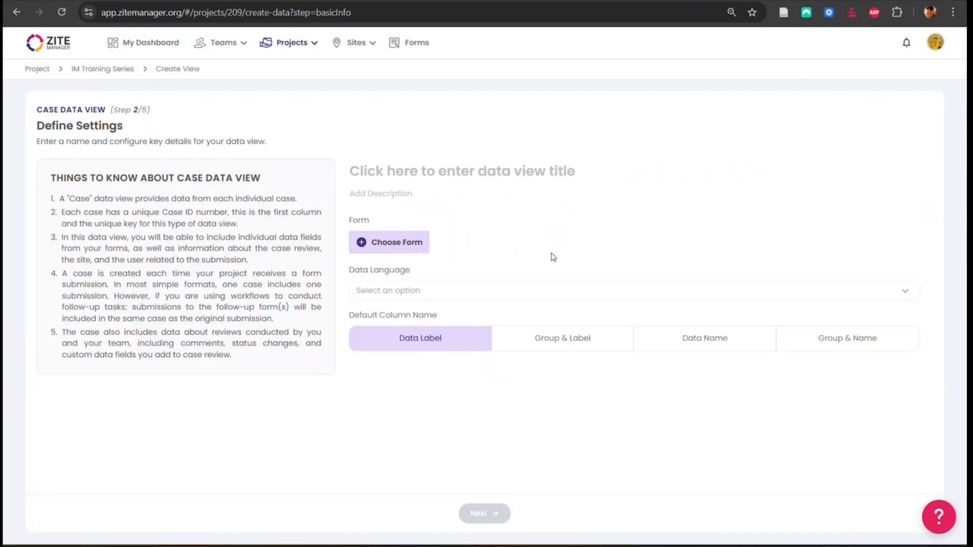
# - Title the data view "Open Referral"
pyautogui.click(457, 171)
pyautogui.write('Op')
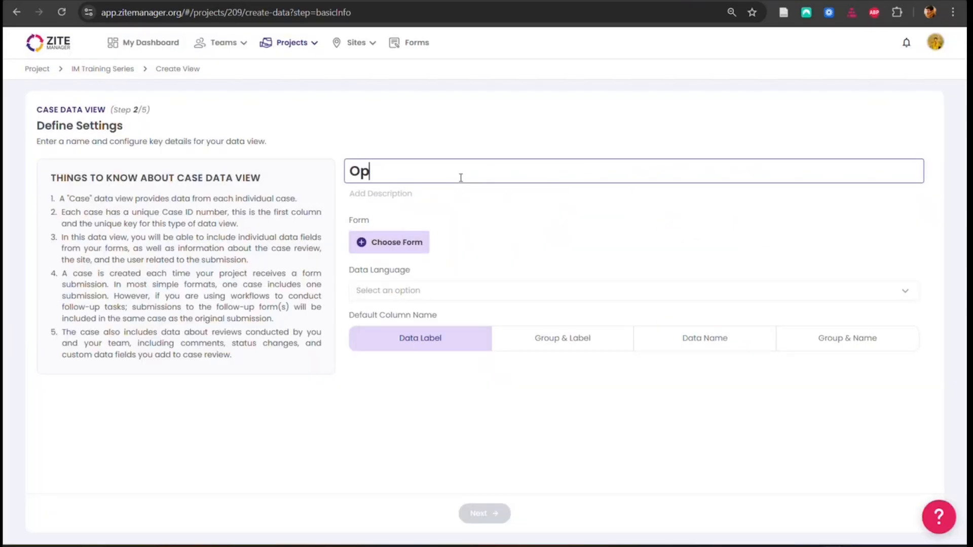
pyautogui.write('en T')
pyautogui.press('BackSpace')
pyautogui.write('Case')
pyautogui.press('BackSpace')
pyautogui.press('BackSpace')
pyautogui.press('BackSpace')
pyautogui.press('BackSpace')
pyautogui.press('BackSpace')
pyautogui.write('Referral')
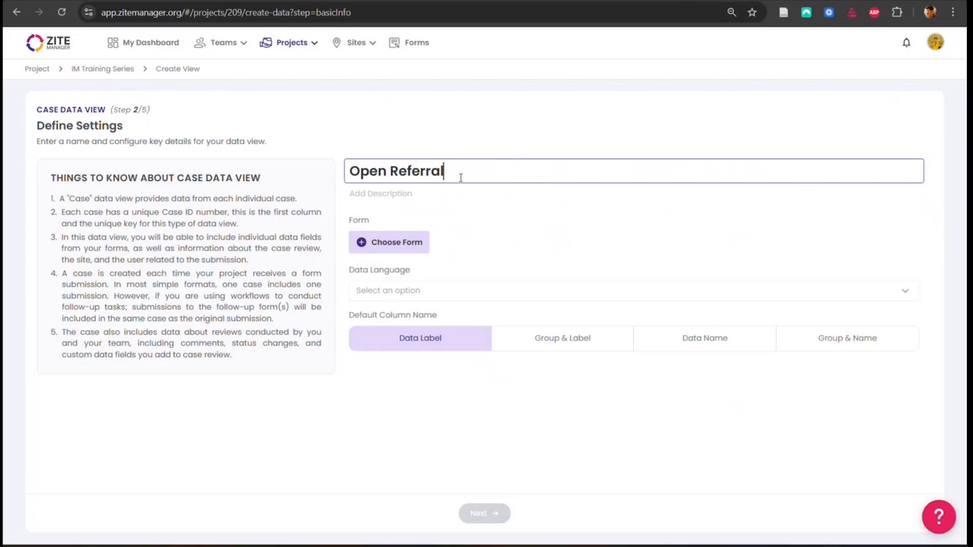
# - Add the description "For management meeting to discuss open referrals with team." to the data view
pyautogui.click(437, 192)
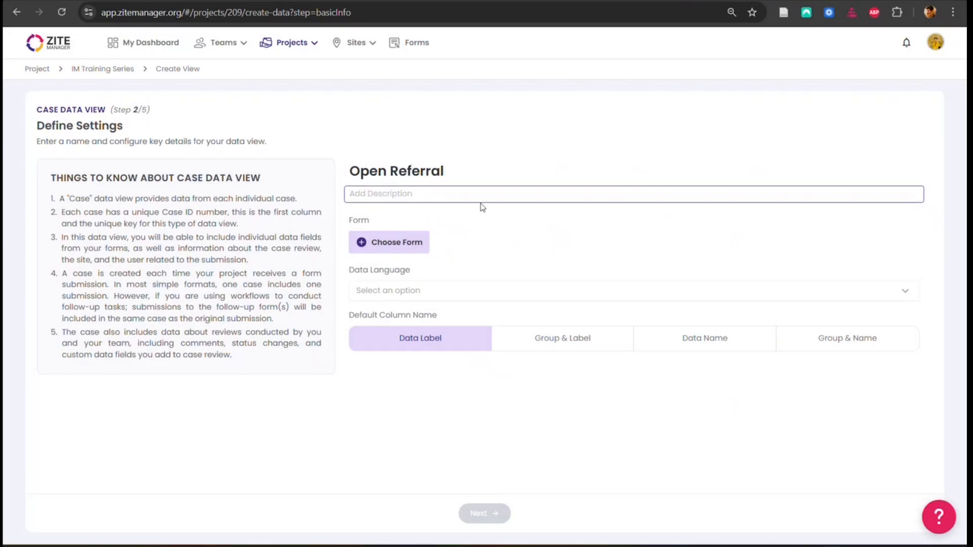
pyautogui.write('For management meeting')
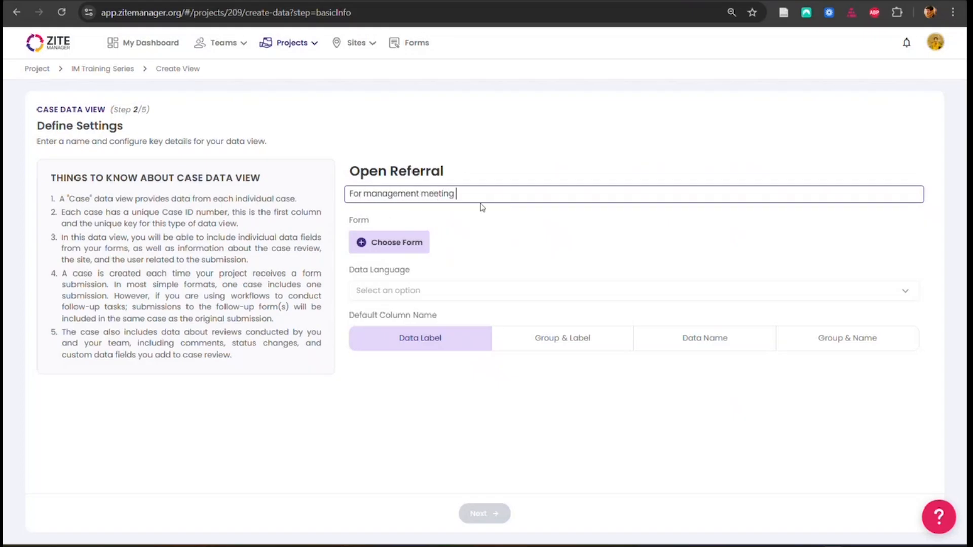
pyautogui.write(' to discuss open referrals with team.')
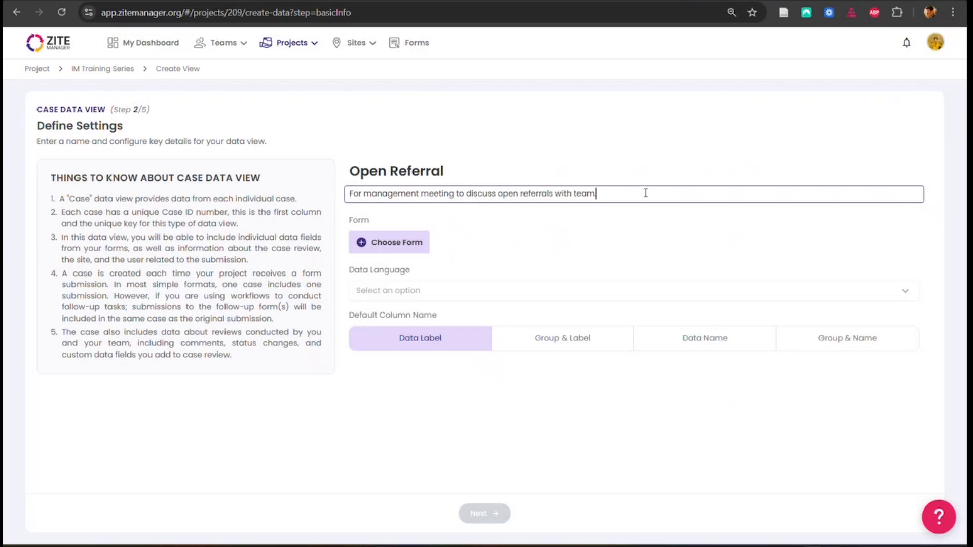
pyautogui.moveTo(645, 193); pyautogui.dragTo(340, 189)
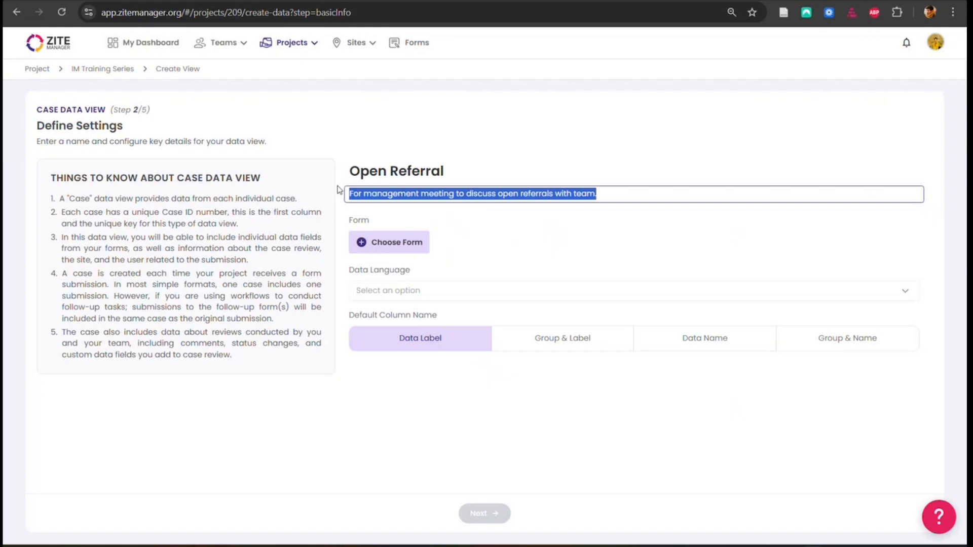
pyautogui.click(562, 222)
# - Choose the Service Referral (IM Demo) form as the data view's source and save the selection
pyautogui.click(409, 242)
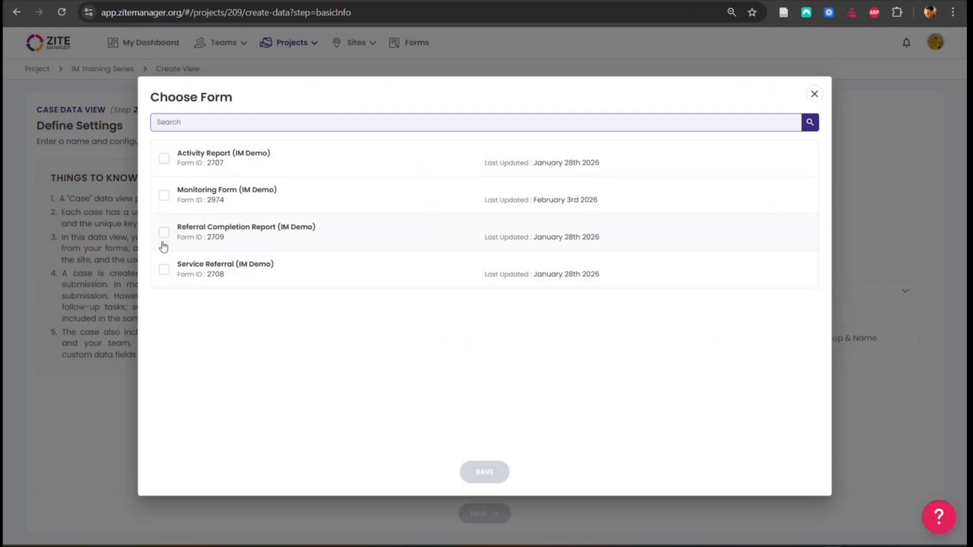
pyautogui.click(163, 269)
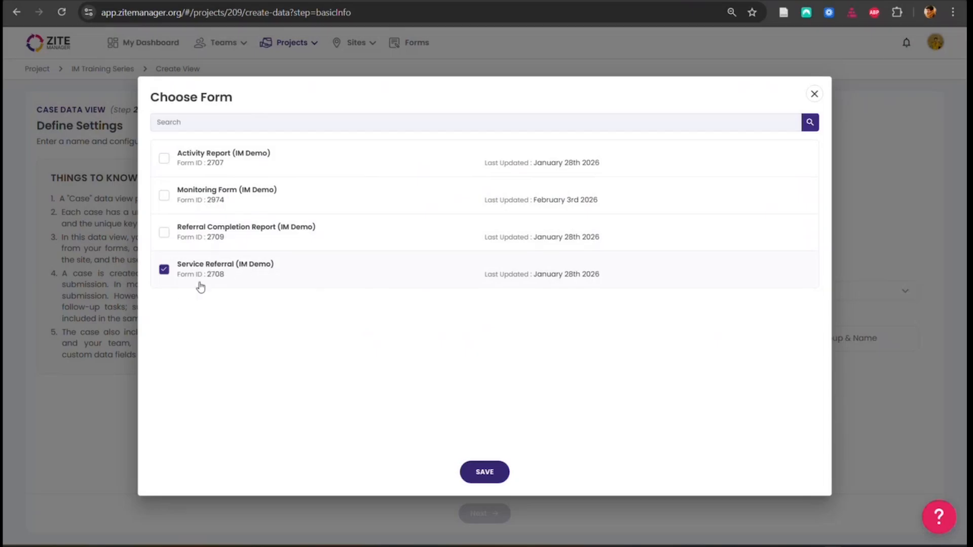
pyautogui.click(477, 473)
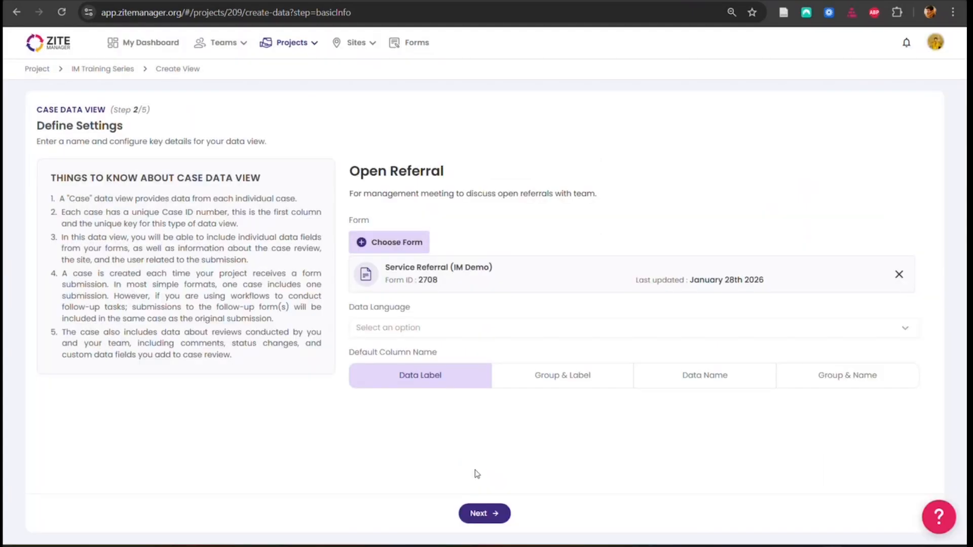
# - Set the data language to English and the default column name to Data Name, and continue to data field selection
pyautogui.click(826, 330)
pyautogui.click(394, 389)
pyautogui.moveTo(491, 384)
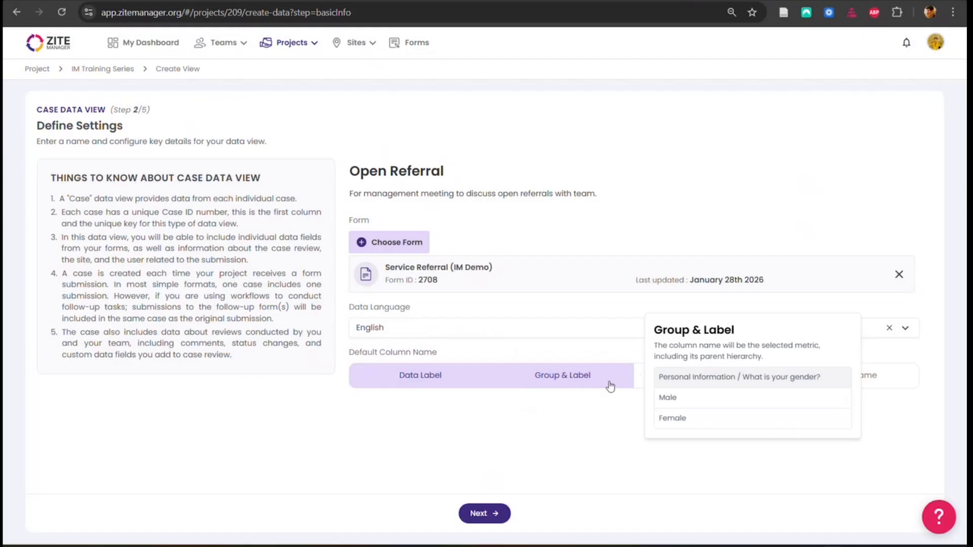
pyautogui.moveTo(645, 384)
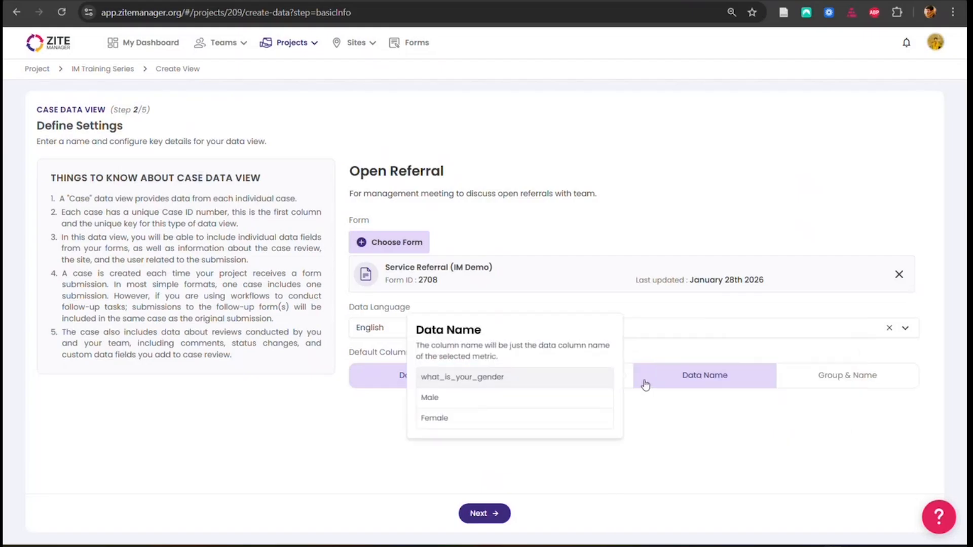
pyautogui.click(645, 384)
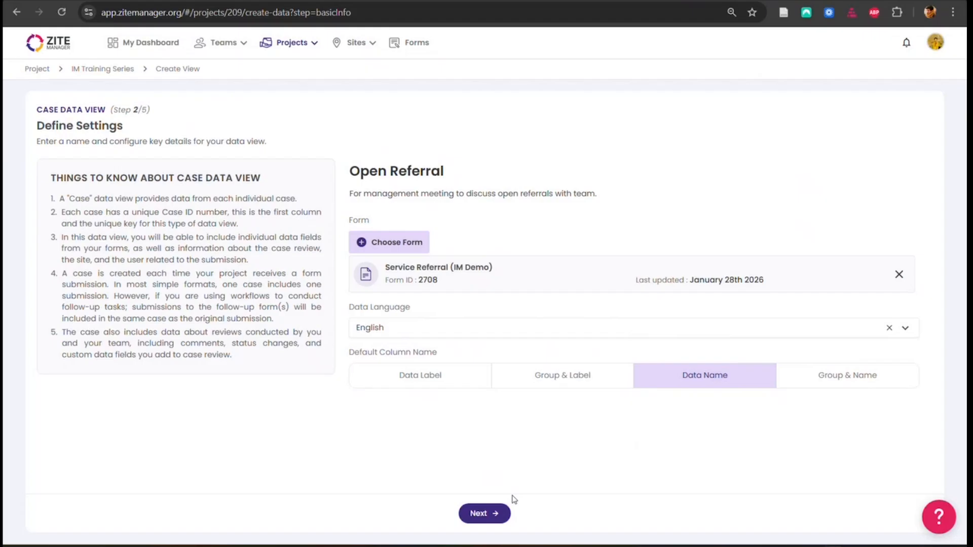
pyautogui.click(493, 513)
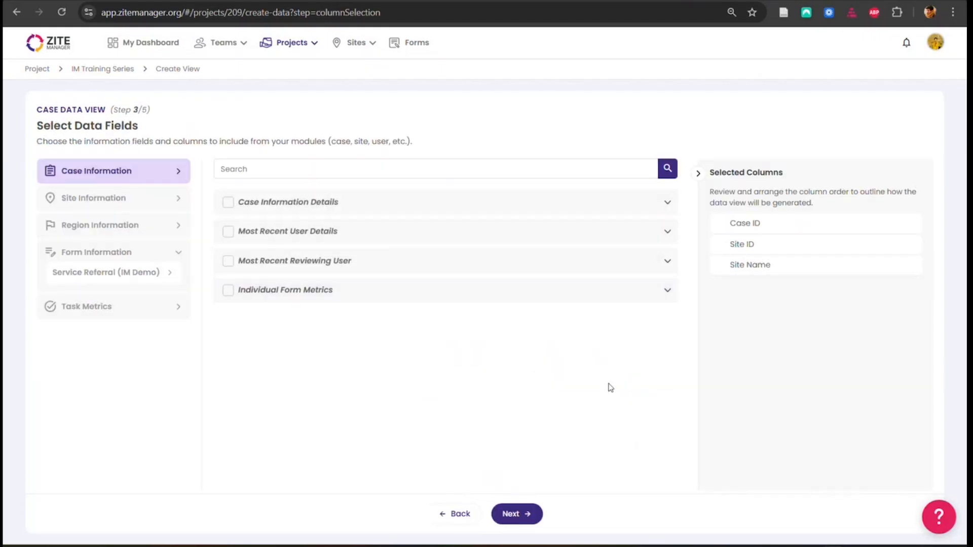
# - Include the First Level and Second Level Region Name columns from the region information, leaving out the plain Region Name
pyautogui.click(121, 230)
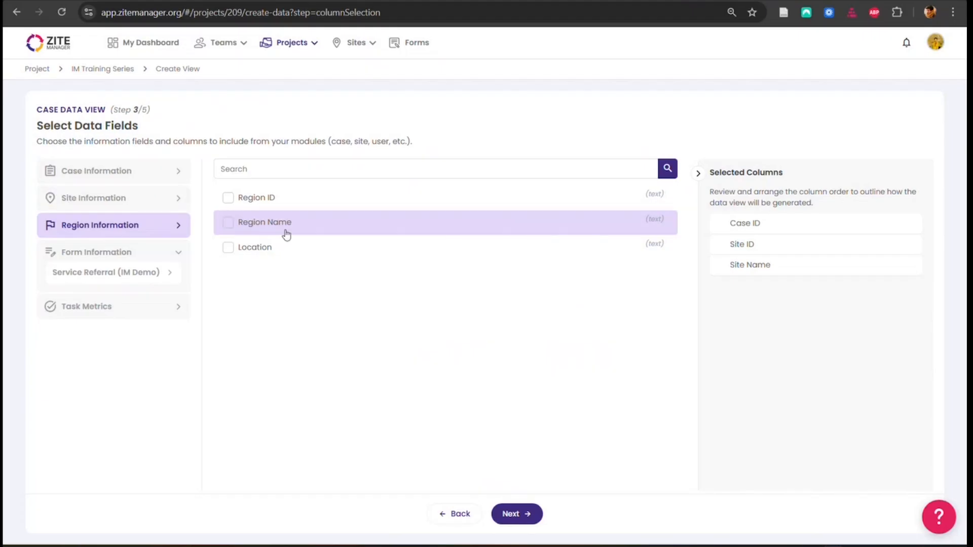
pyautogui.click(260, 228)
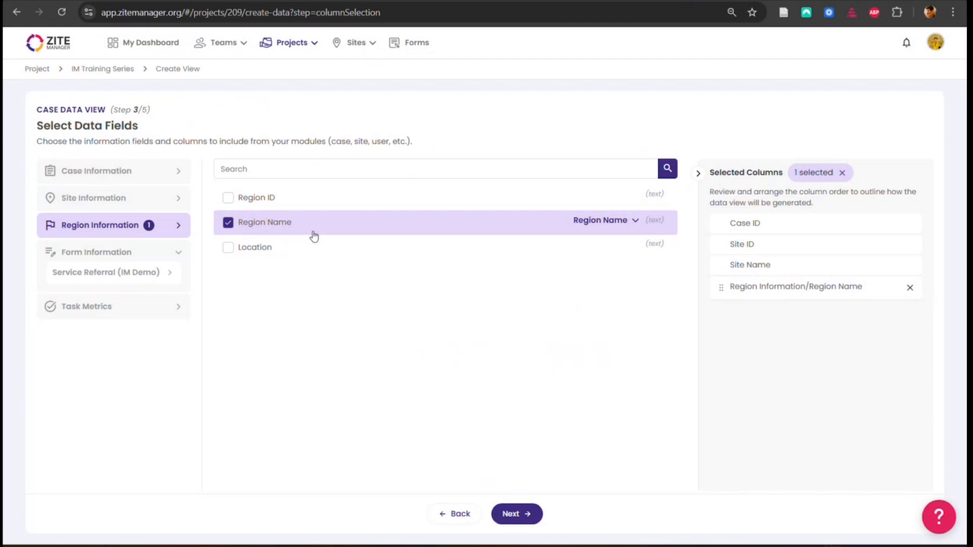
pyautogui.click(621, 219)
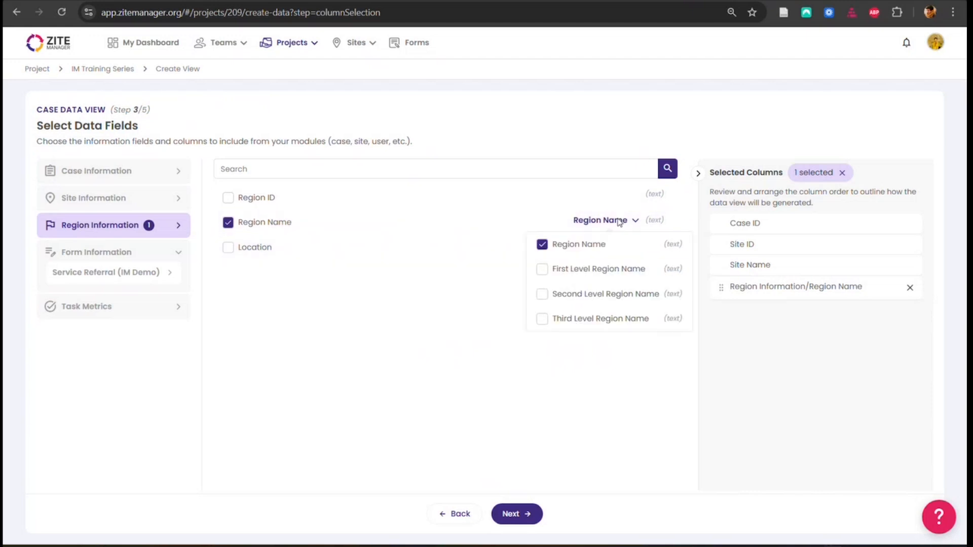
pyautogui.click(548, 269)
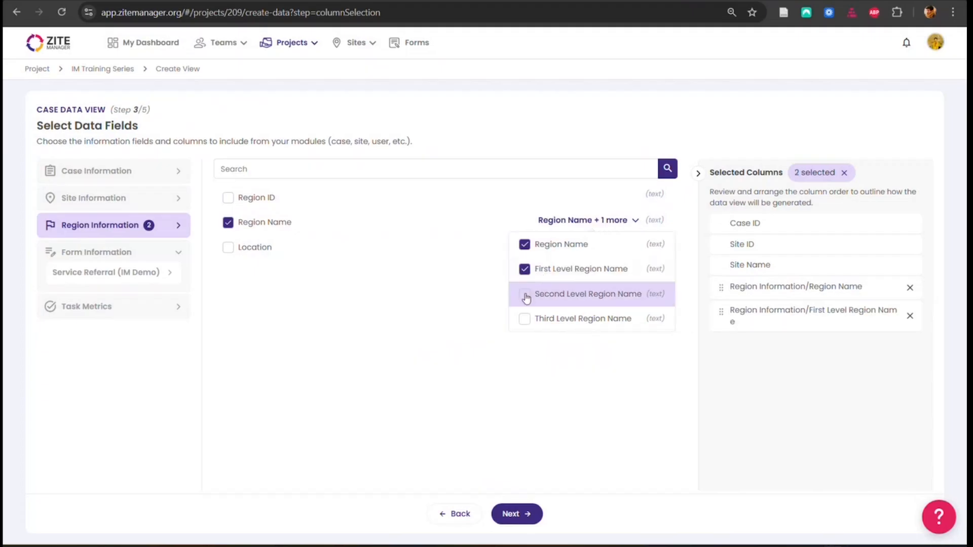
pyautogui.click(524, 296)
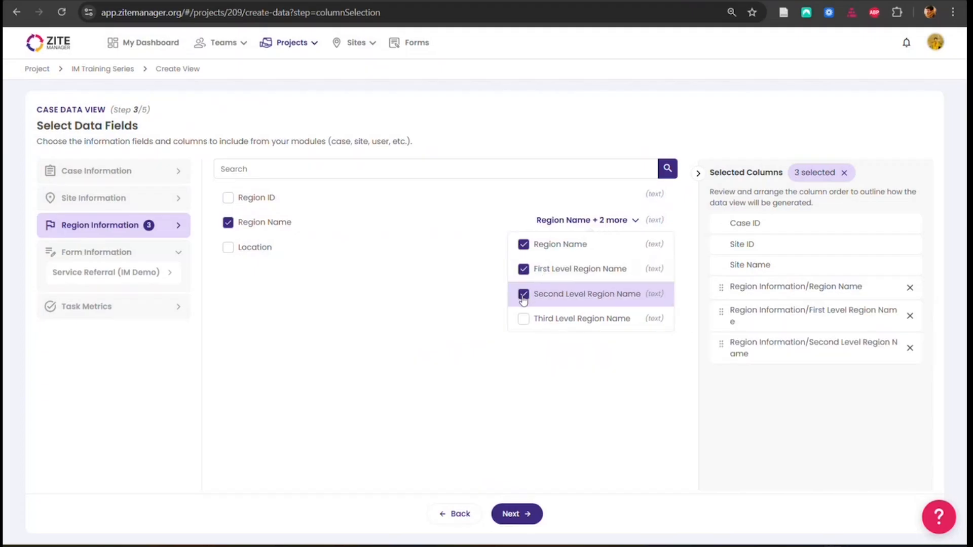
pyautogui.click(524, 248)
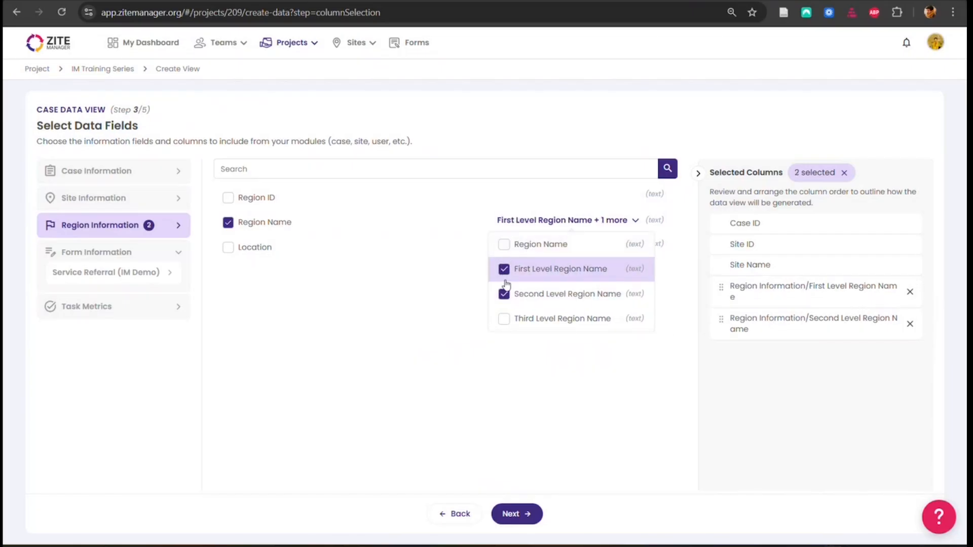
pyautogui.click(727, 346)
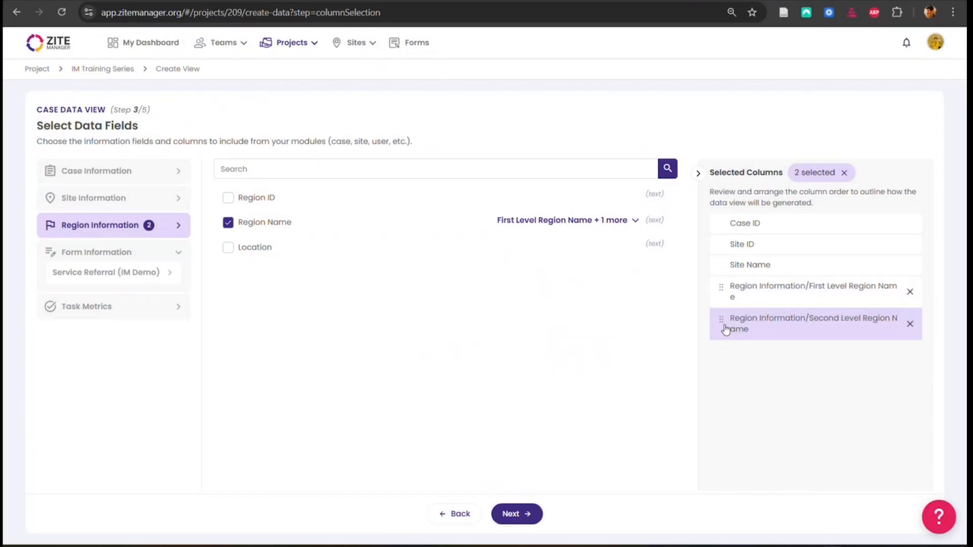
# - Add the Population (IDPS present) field from the site information to the selected columns
pyautogui.click(101, 198)
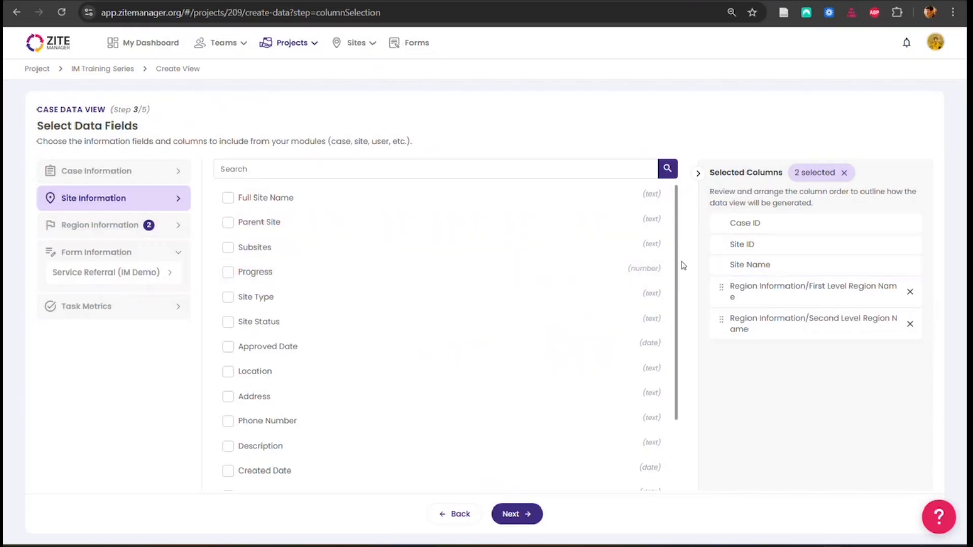
pyautogui.scroll(-2, 592, 269)
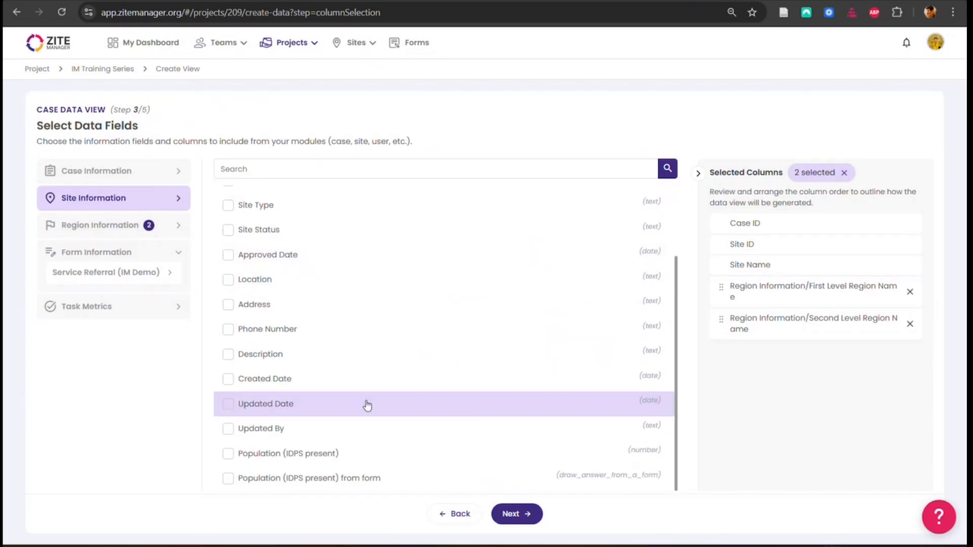
pyautogui.click(228, 454)
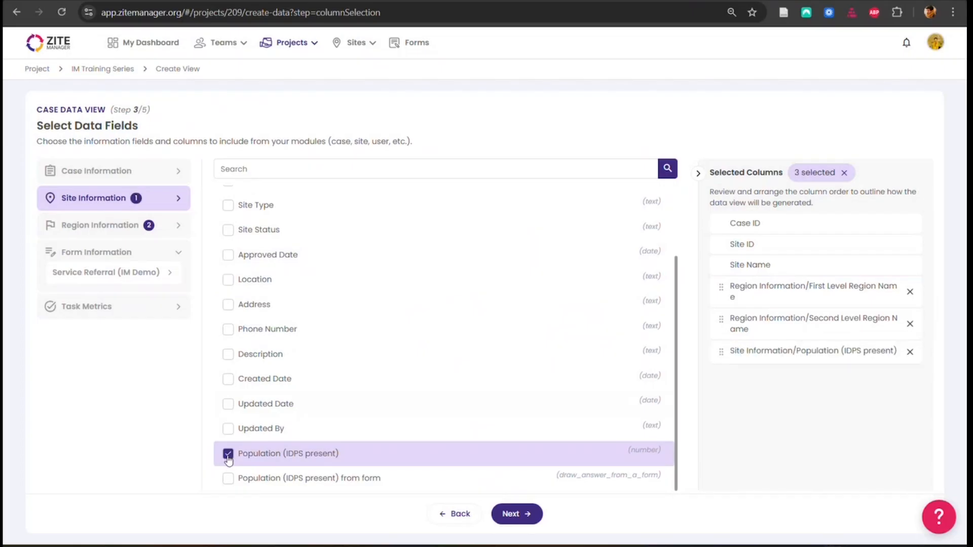
pyautogui.scroll(2, 386, 410)
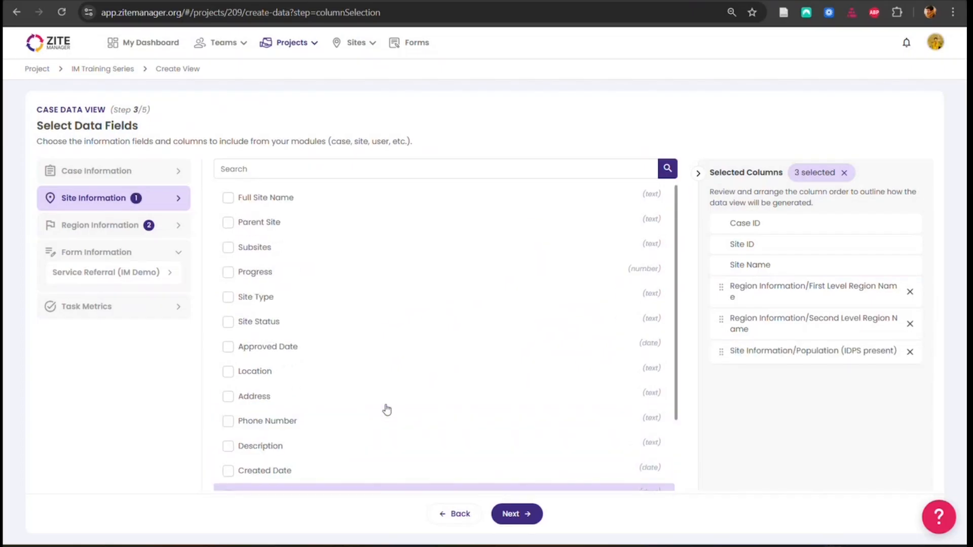
pyautogui.scroll(-2, 387, 410)
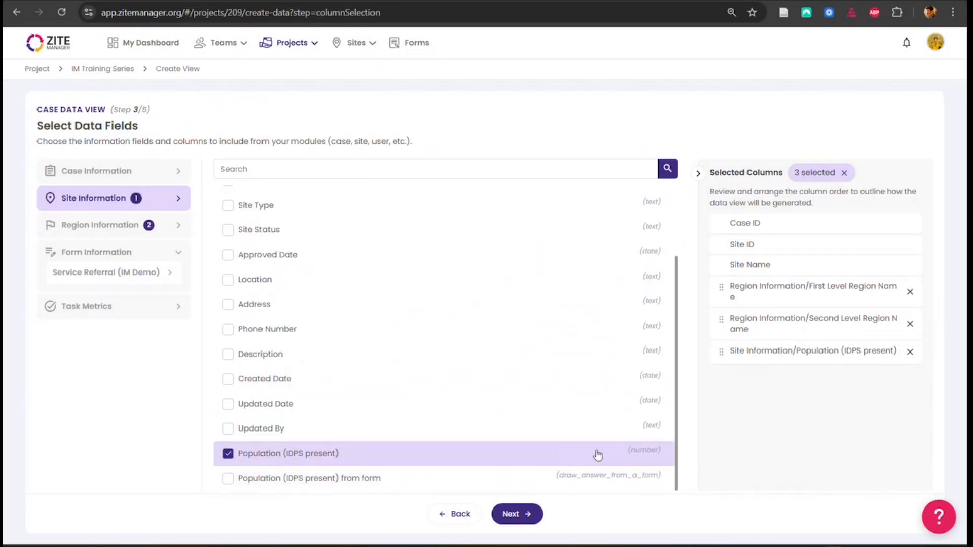
pyautogui.scroll(2, 600, 449)
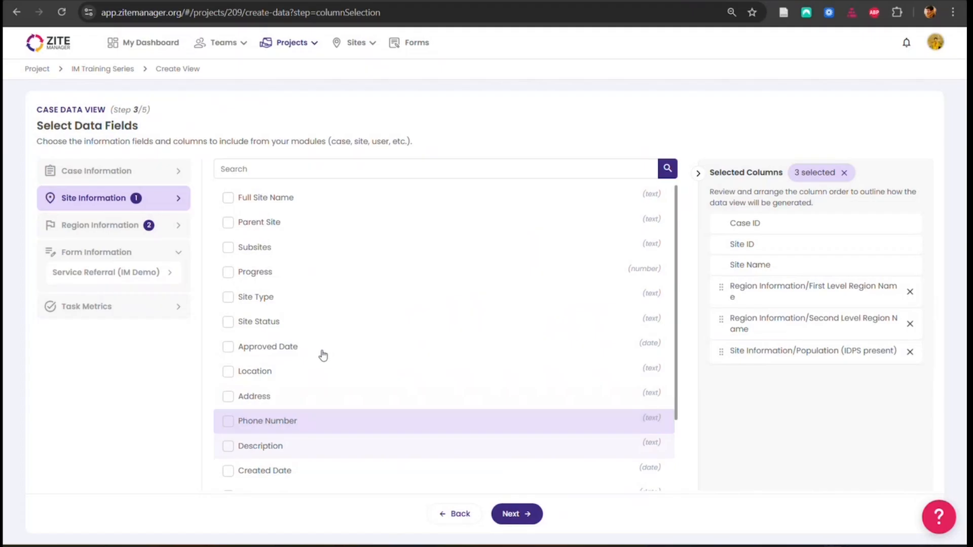
# - Add the Case Status and Reason fields from the case information details to the selected columns
pyautogui.click(89, 172)
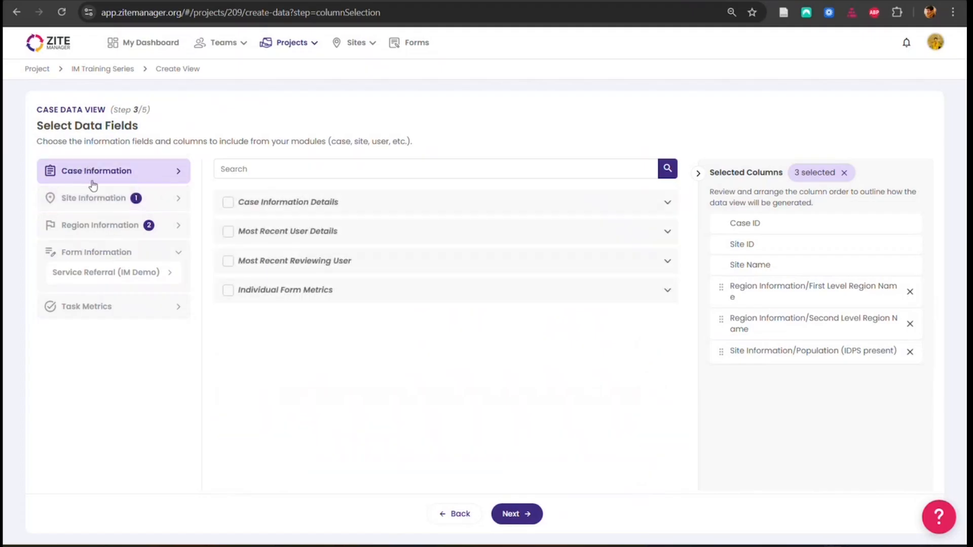
pyautogui.click(668, 204)
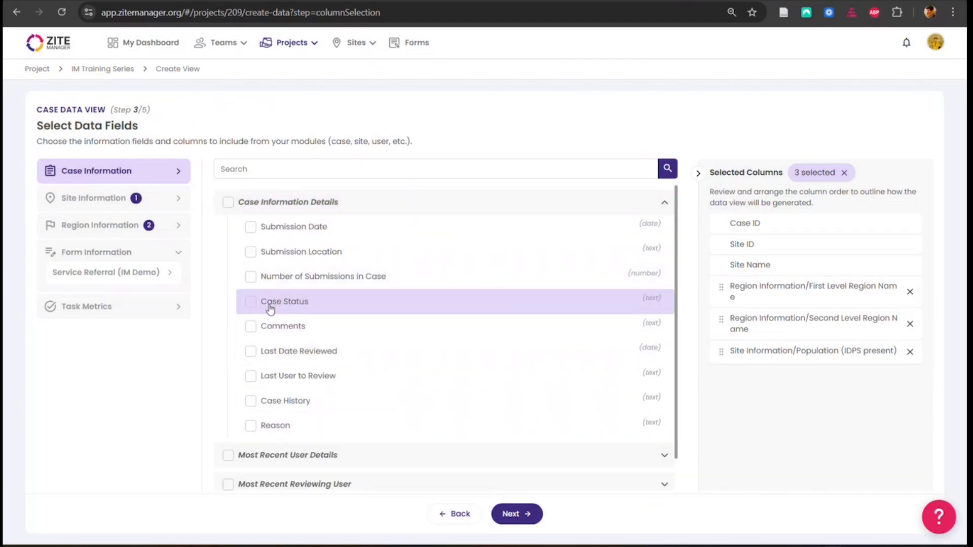
pyautogui.click(251, 305)
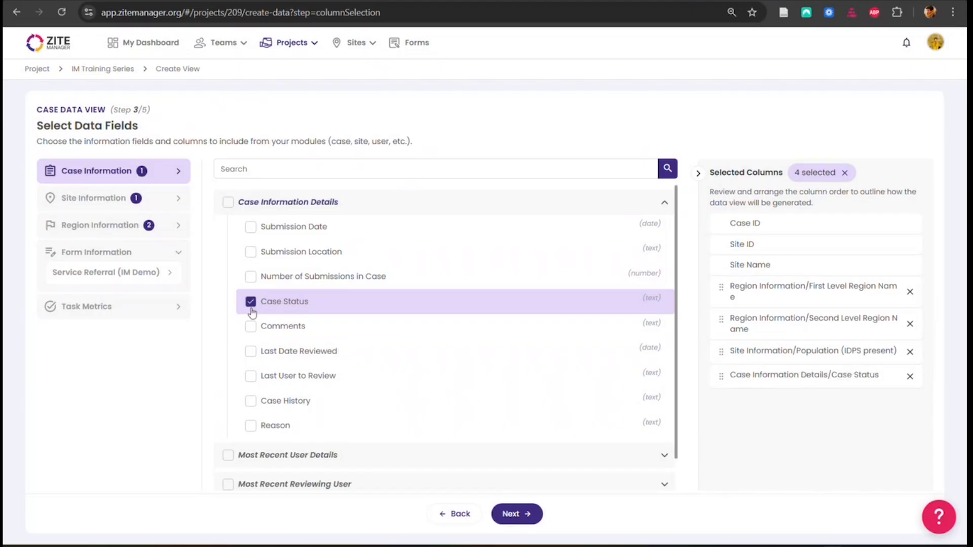
pyautogui.click(249, 427)
pyautogui.click(651, 208)
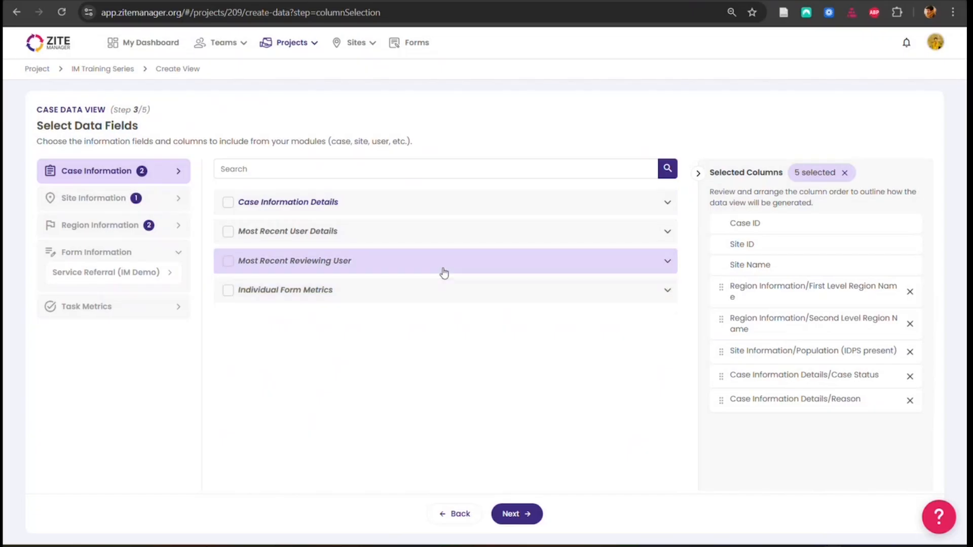
# - Review the available fields under Most Recent User Details, Most Recent Reviewing User and the Service Referral (IM Demo) form metrics
pyautogui.click(412, 242)
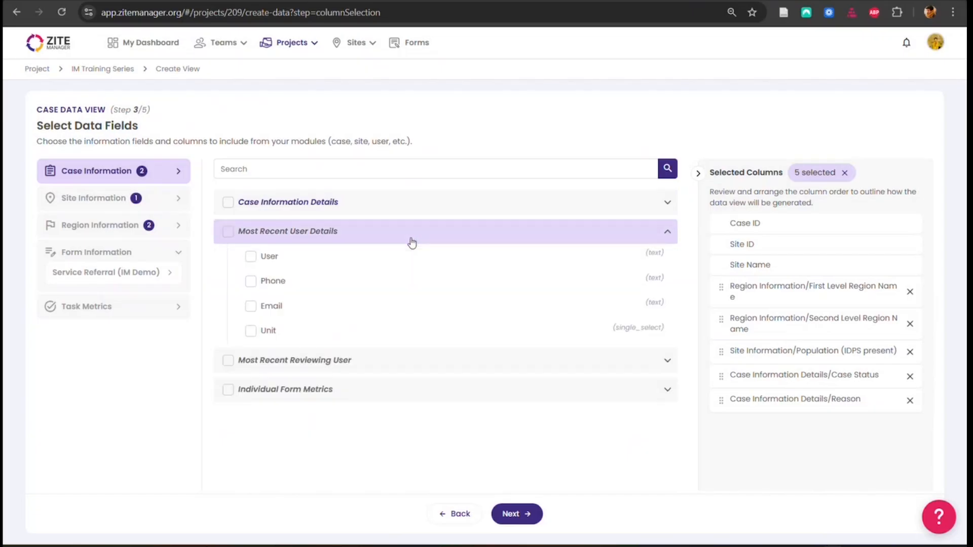
pyautogui.click(412, 243)
pyautogui.click(394, 271)
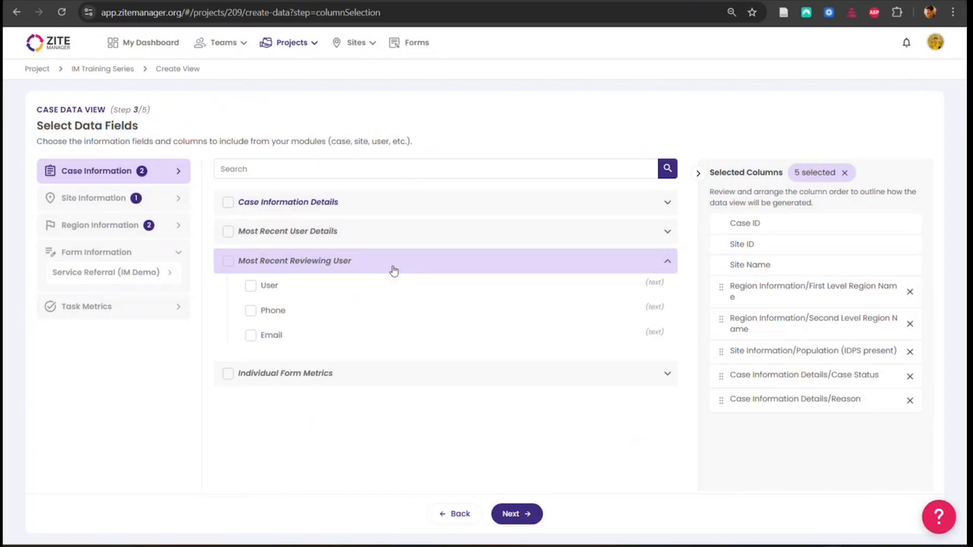
pyautogui.click(394, 271)
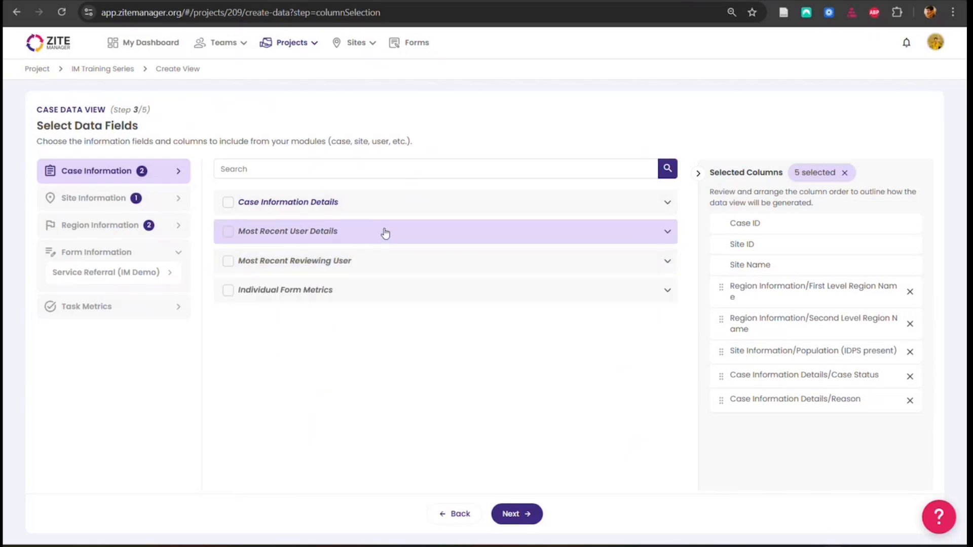
pyautogui.click(368, 293)
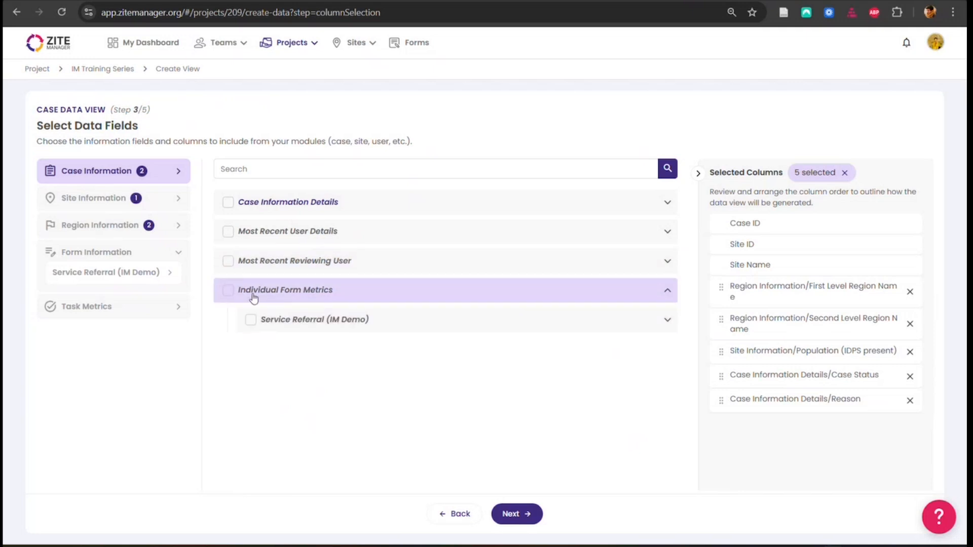
pyautogui.click(383, 324)
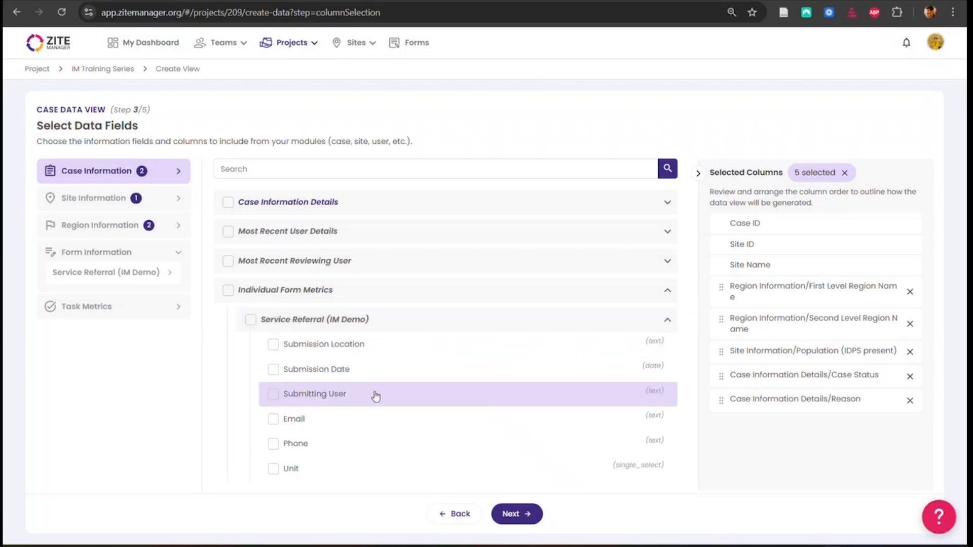
pyautogui.click(351, 294)
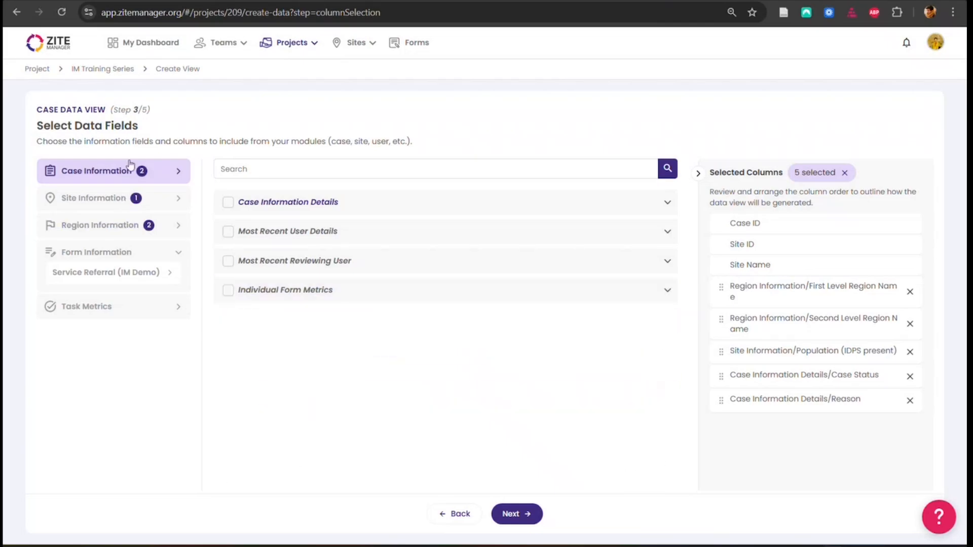
# - Display the Service Referral (IM Demo) fields in the form information
pyautogui.click(99, 269)
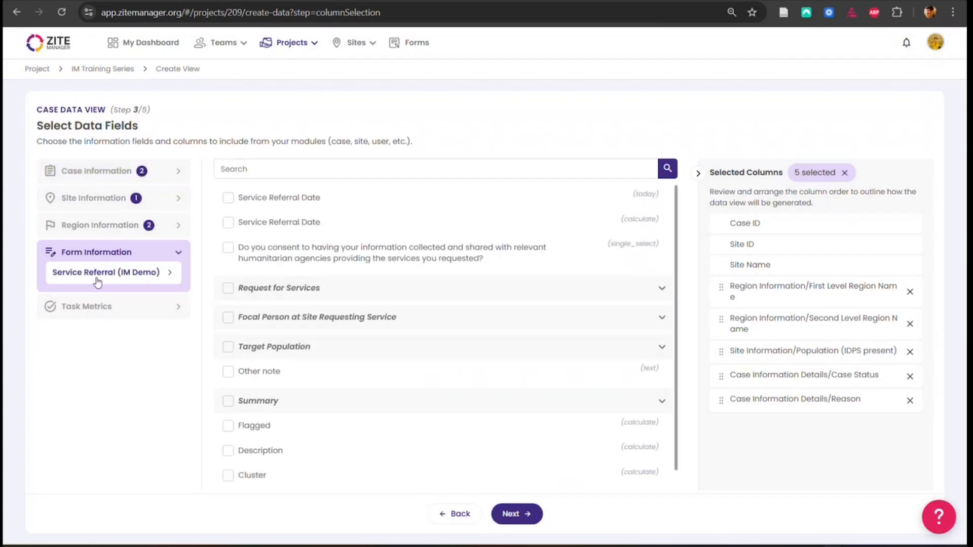
pyautogui.scroll(-1, 408, 223)
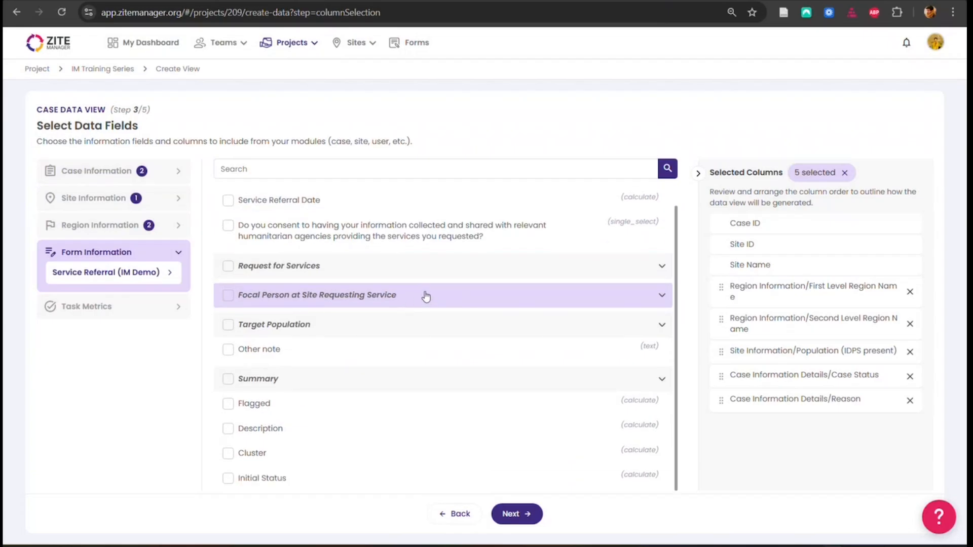
pyautogui.click(421, 269)
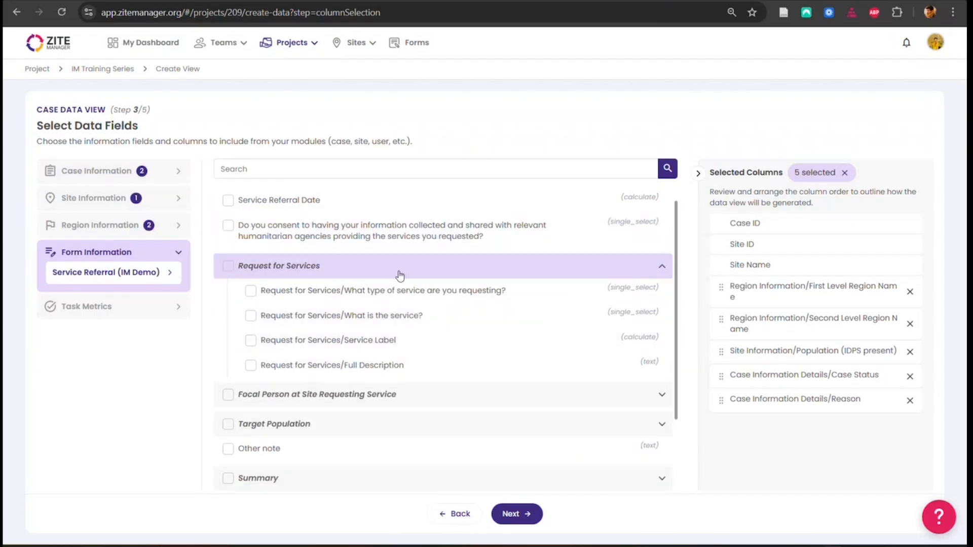
pyautogui.click(229, 267)
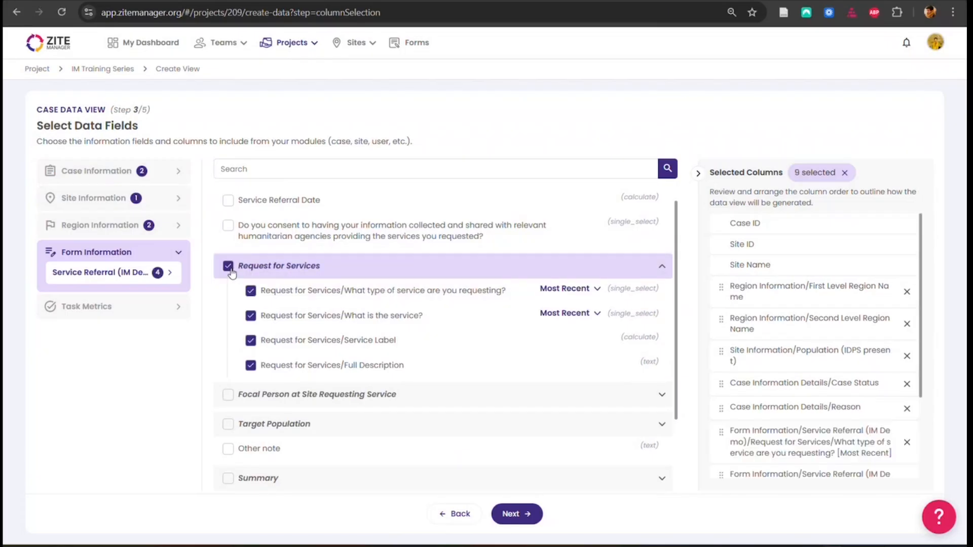
pyautogui.click(229, 268)
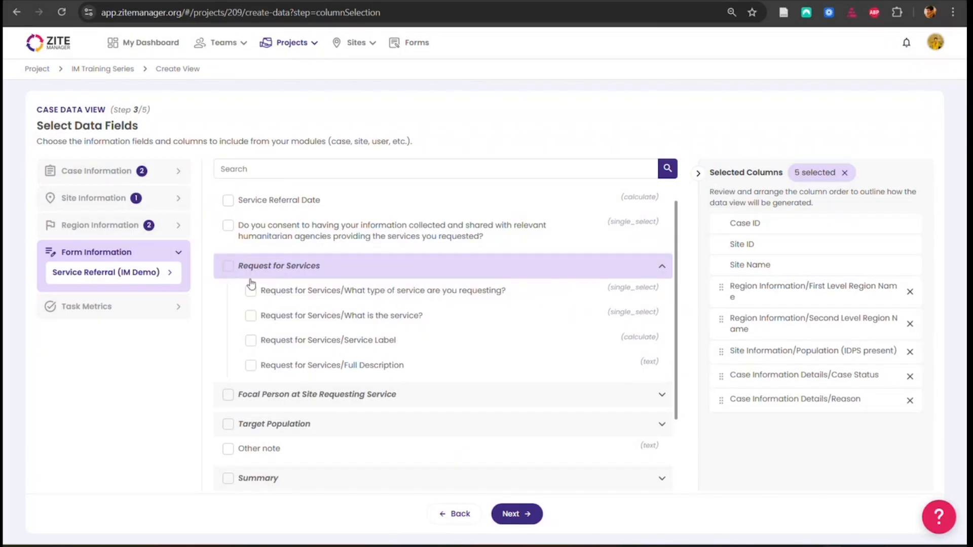
pyautogui.click(365, 274)
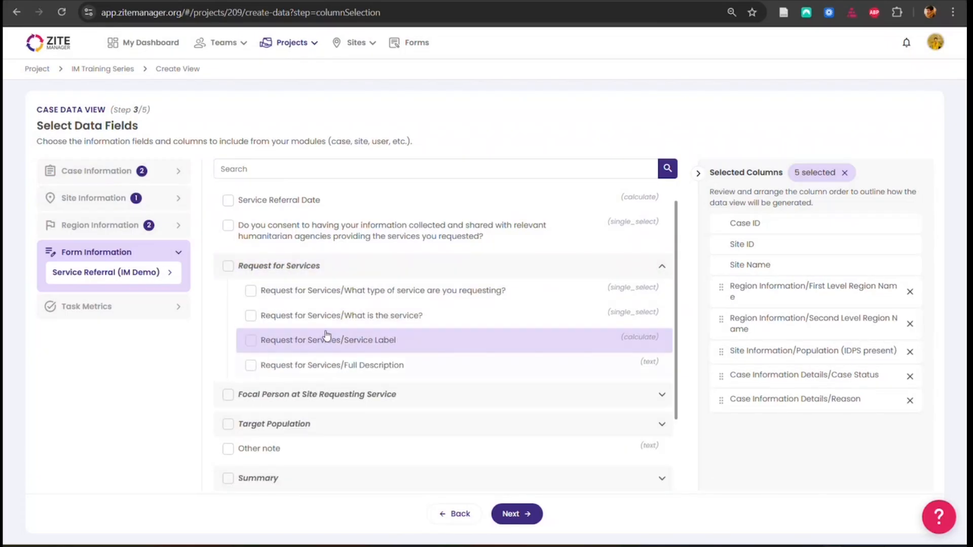
pyautogui.click(249, 367)
pyautogui.click(250, 366)
pyautogui.click(534, 265)
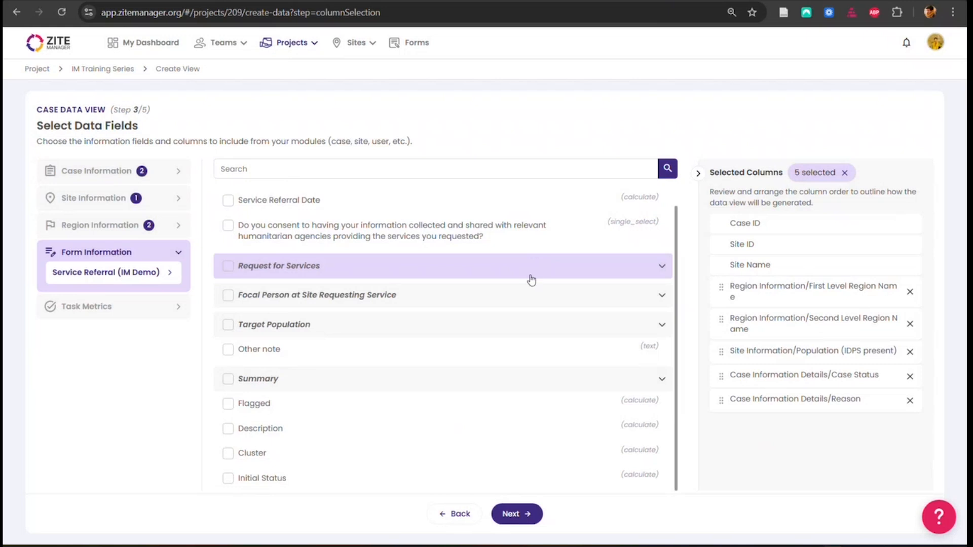
# - Add the form's Cluster, Description and Other note fields to the selected columns, and continue to organizing the columns
pyautogui.click(228, 454)
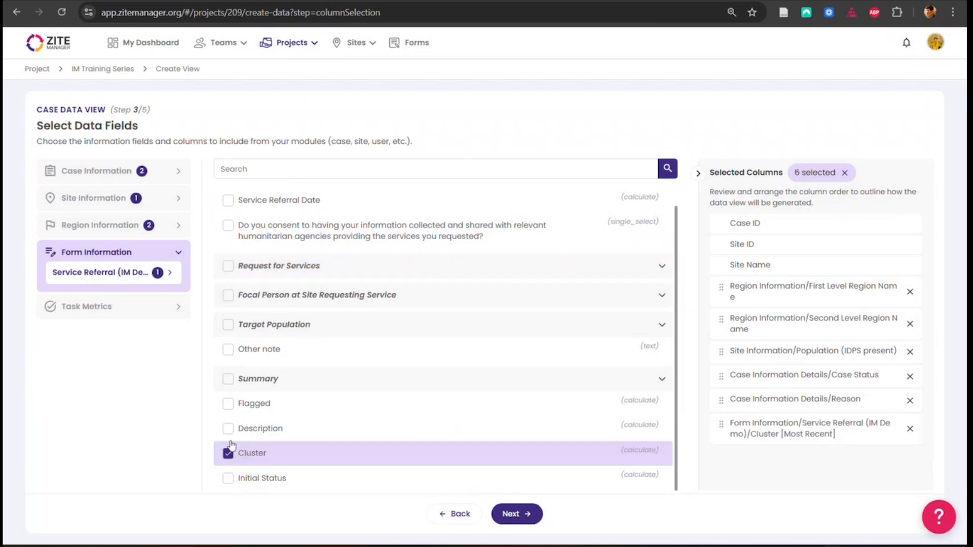
pyautogui.click(230, 432)
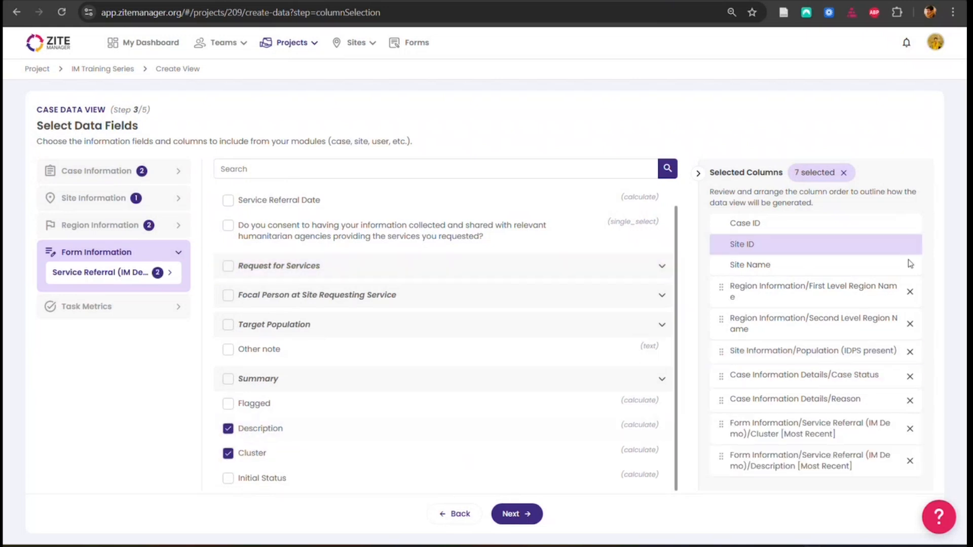
pyautogui.scroll(1, 512, 306)
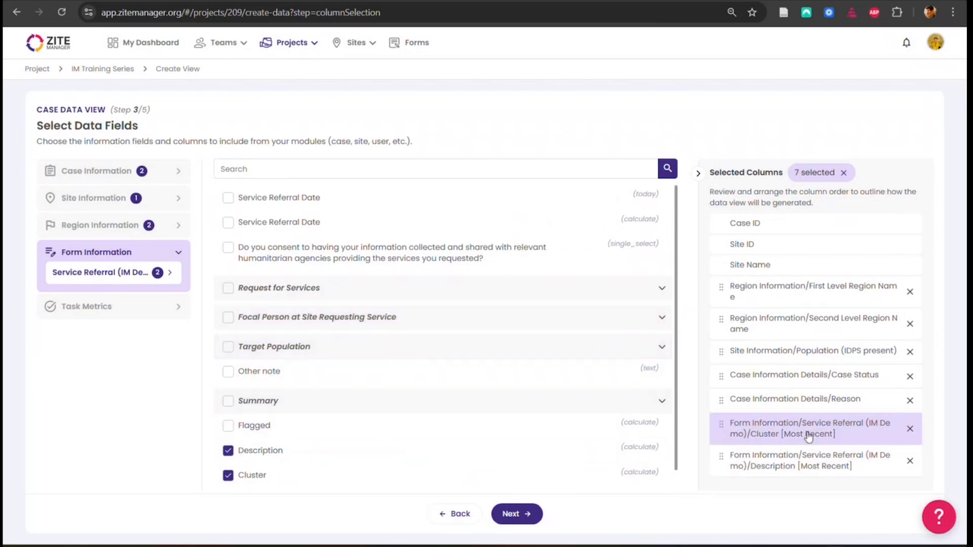
pyautogui.scroll(-1, 661, 416)
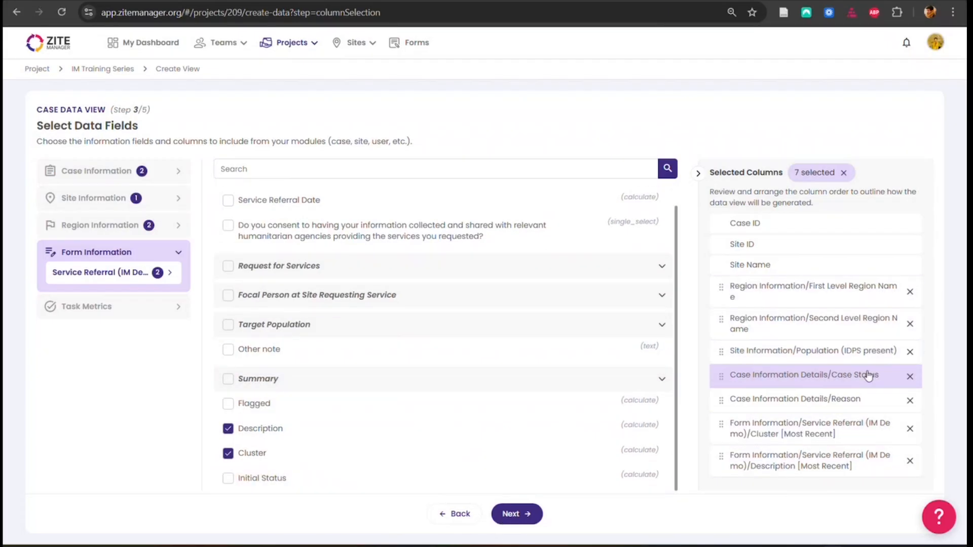
pyautogui.click(260, 353)
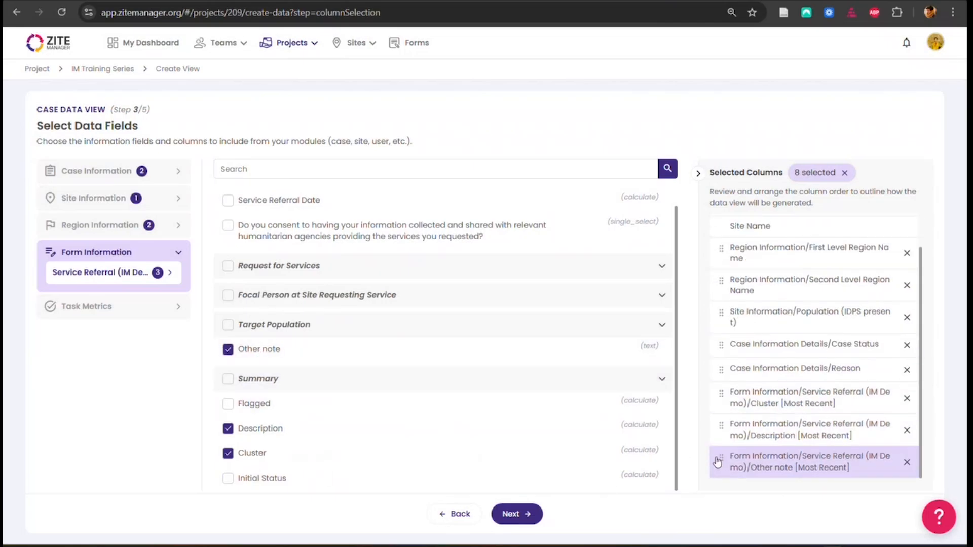
pyautogui.moveTo(718, 461)
pyautogui.mouseDown()
pyautogui.moveTo(723, 348)
pyautogui.moveTo(732, 469)
pyautogui.mouseUp()
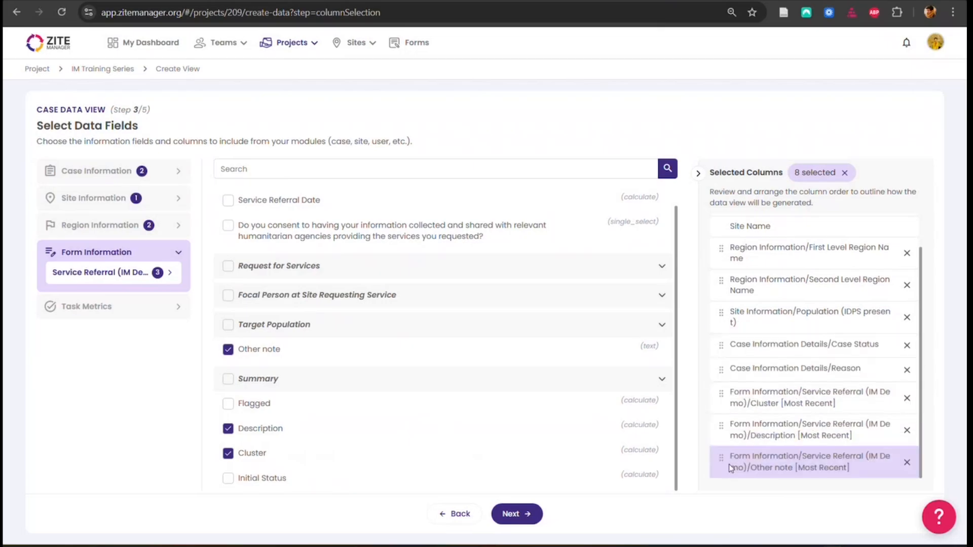
pyautogui.click(514, 515)
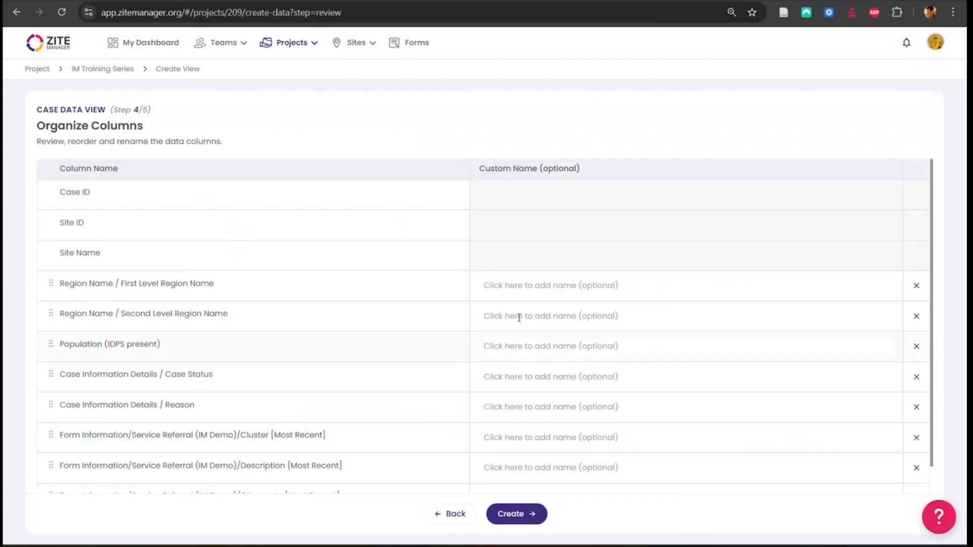
# - Give the First Level Region Name column the custom name District and the Second Level Region Name column the name Township
pyautogui.scroll(-1, 373, 302)
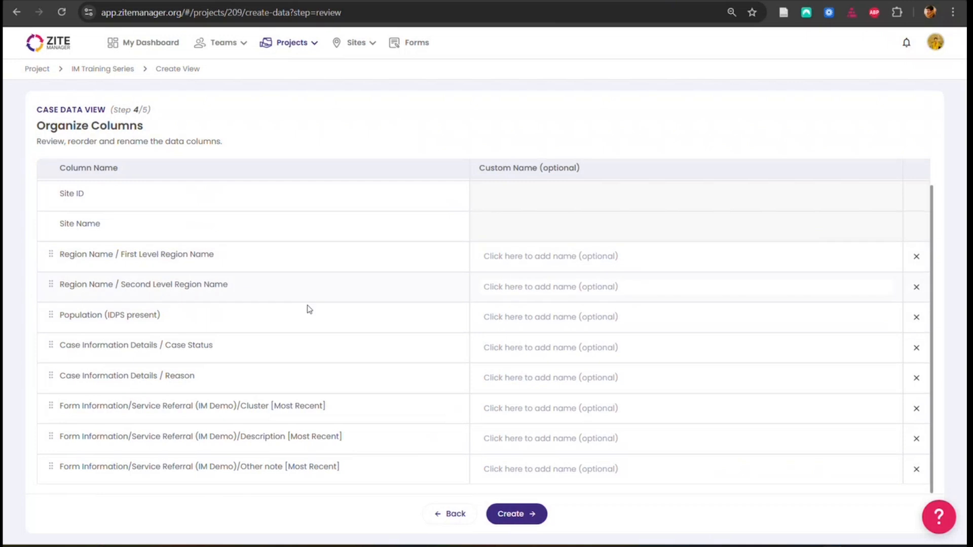
pyautogui.scroll(1, 309, 309)
pyautogui.click(528, 289)
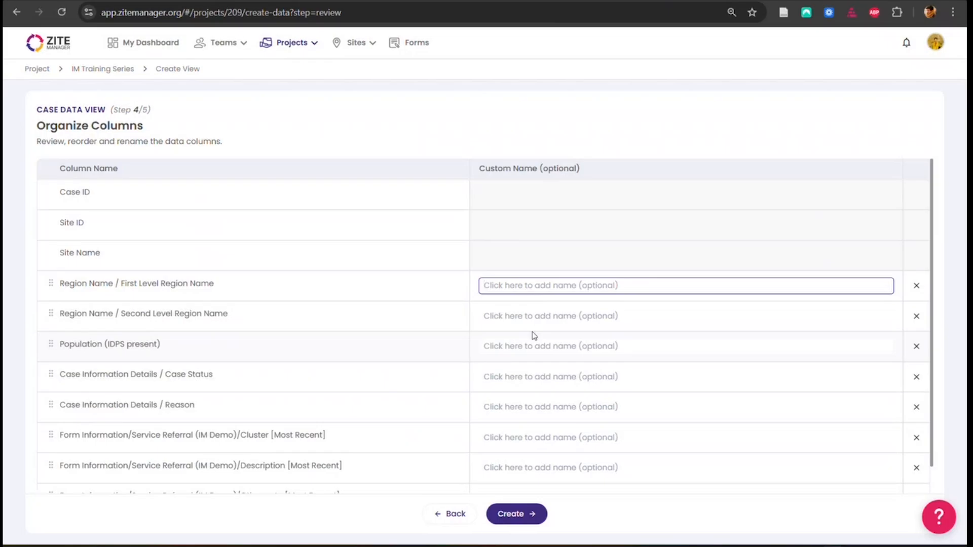
pyautogui.write('District')
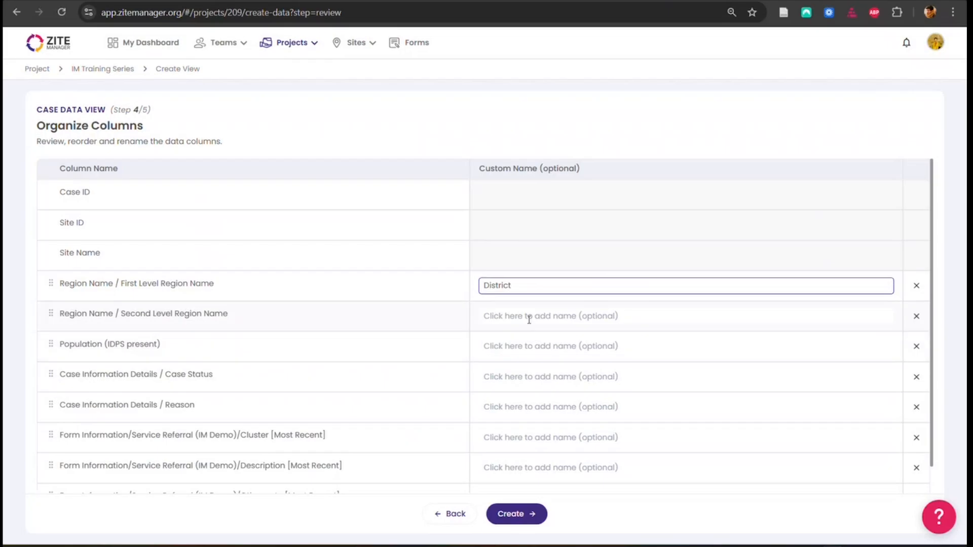
pyautogui.click(528, 318)
pyautogui.write('ZT')
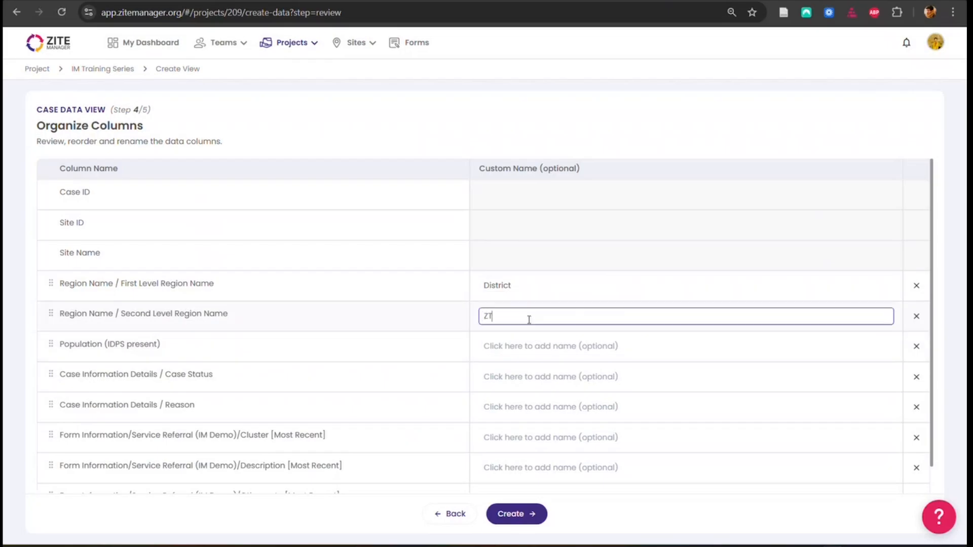
pyautogui.press('BackSpace')
pyautogui.press('BackSpace')
pyautogui.write('To')
# - Set the custom names Population for the Population (IDPS present) column and Status for the Case Status column
pyautogui.click(514, 344)
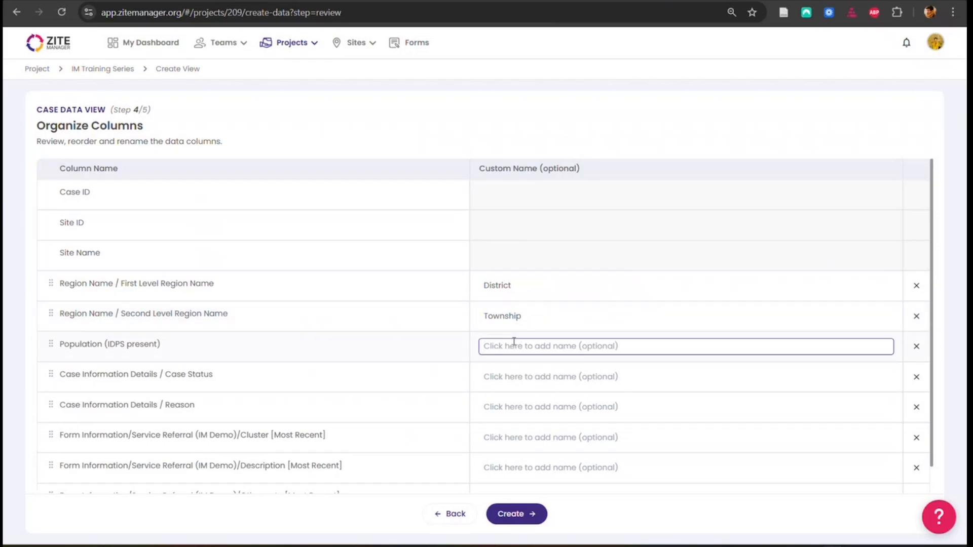
pyautogui.write('Pop')
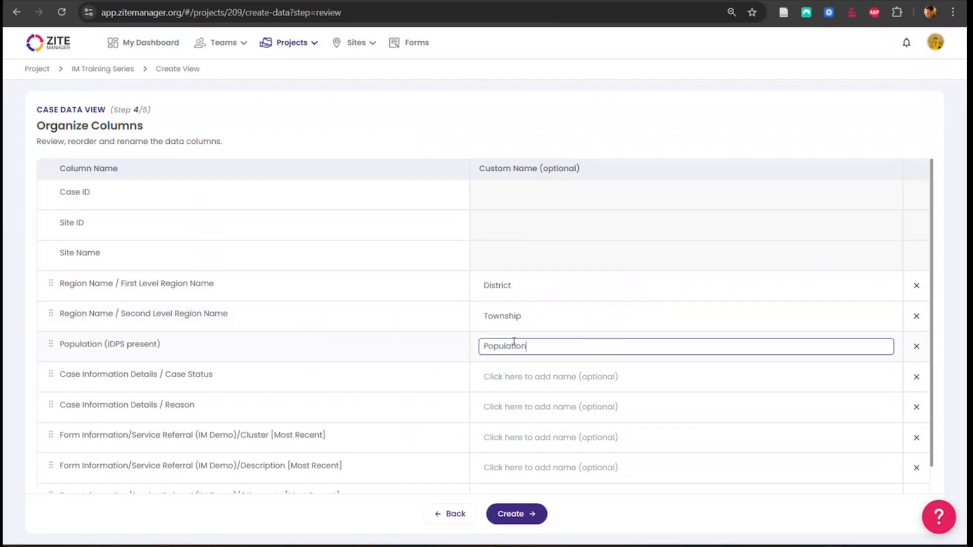
pyautogui.write('ulation')
pyautogui.scroll(-1, 232, 360)
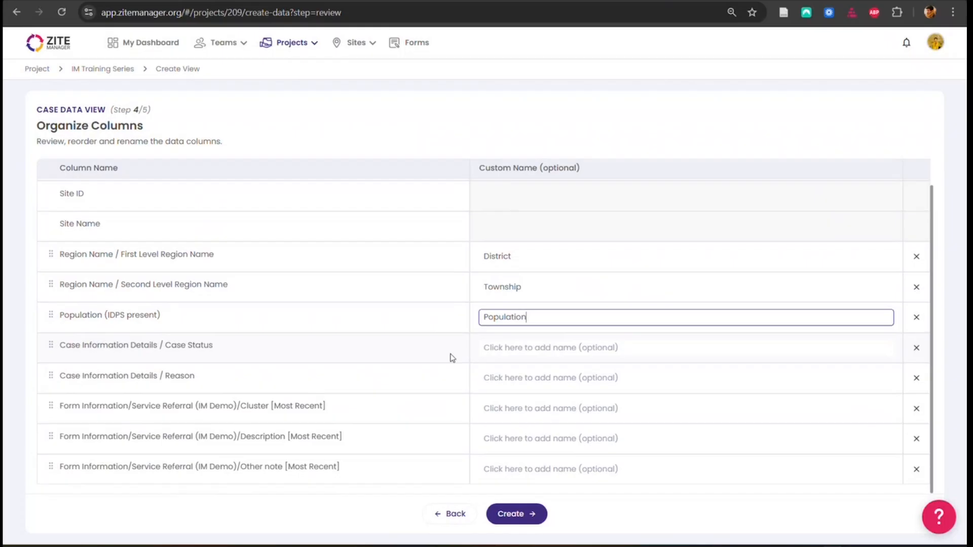
pyautogui.click(518, 354)
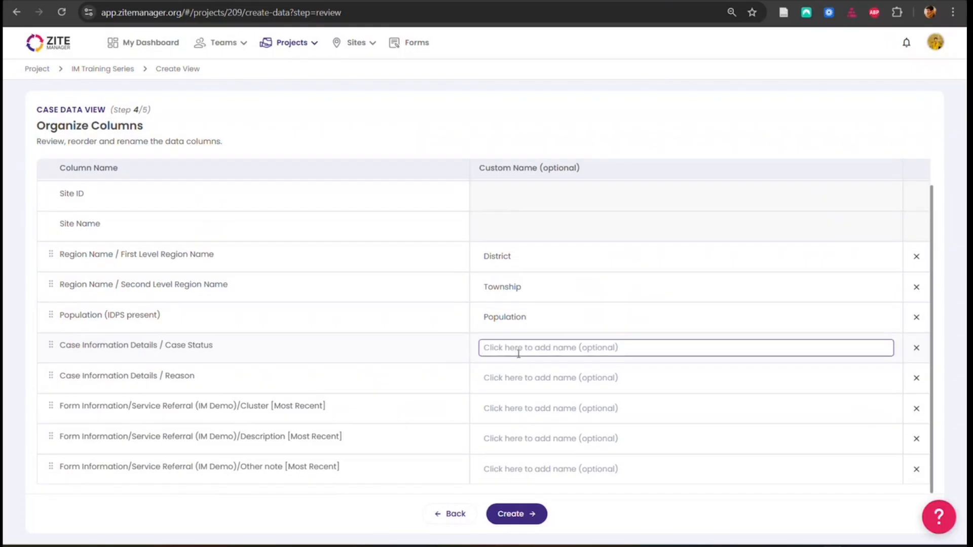
pyautogui.write('Status')
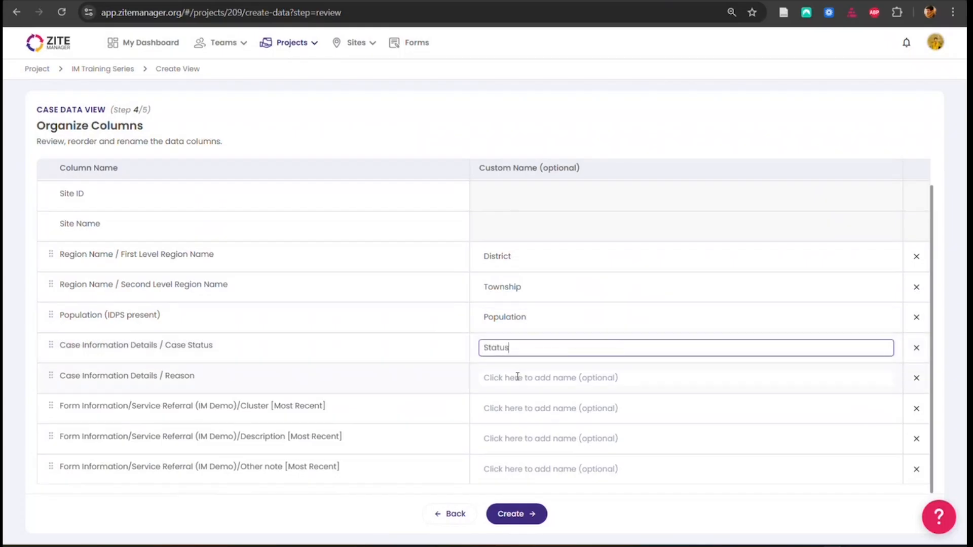
# - Set the custom names Referral Result for the case Reason column and Cluster for the form's Cluster column
pyautogui.click(517, 377)
pyautogui.write('Referral Result')
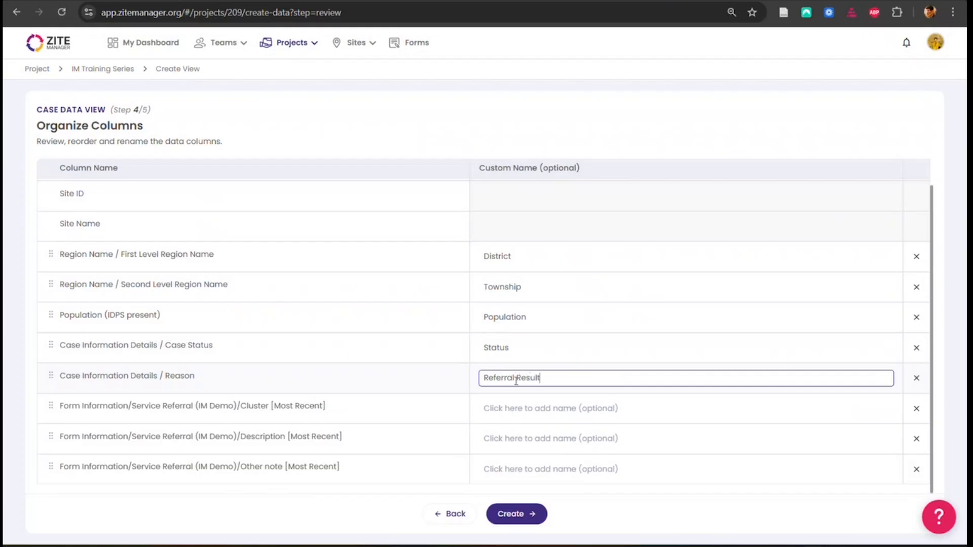
pyautogui.click(519, 409)
pyautogui.write('Cluster')
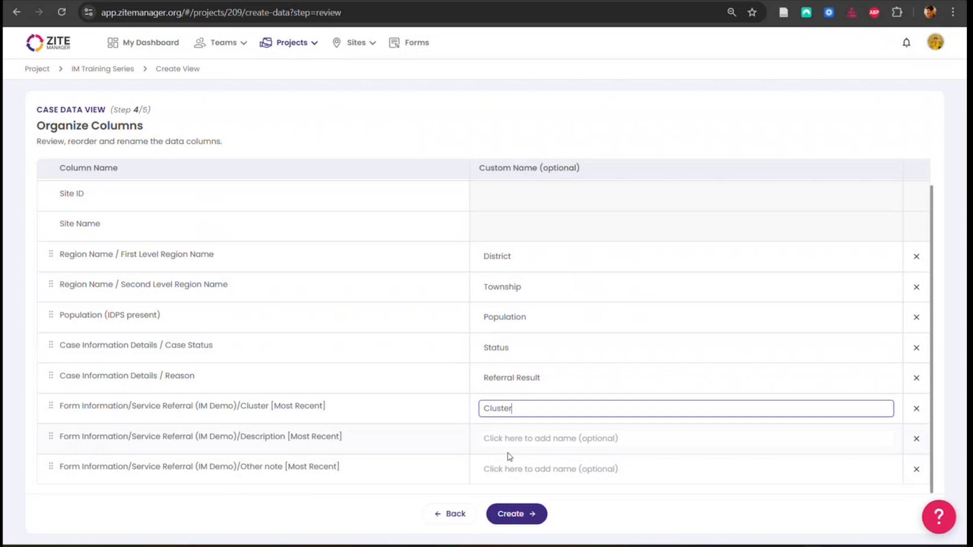
# - Set the custom names Description and Note for the form's Description and Other note columns, and create the data view
pyautogui.click(507, 438)
pyautogui.write('Description')
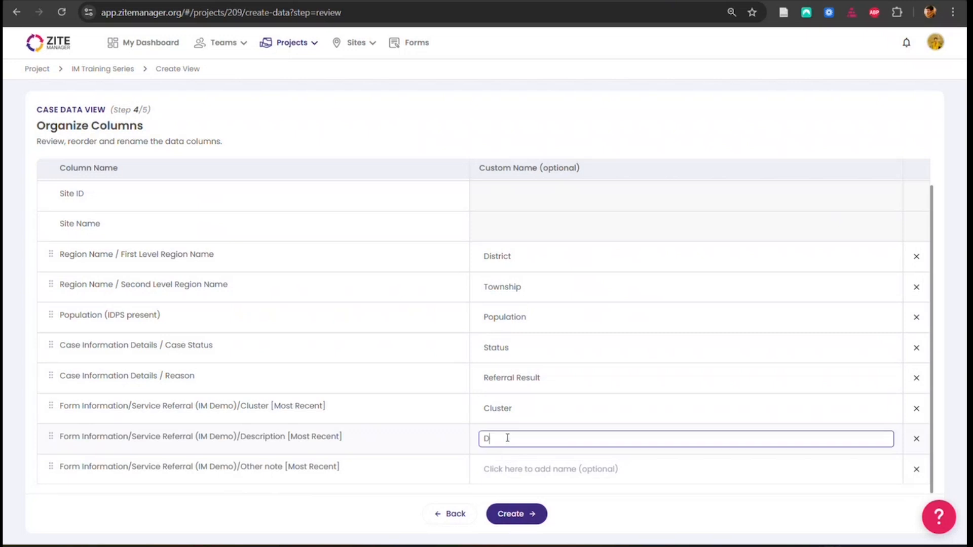
pyautogui.click(517, 469)
pyautogui.write('Note')
pyautogui.scroll(1, 561, 392)
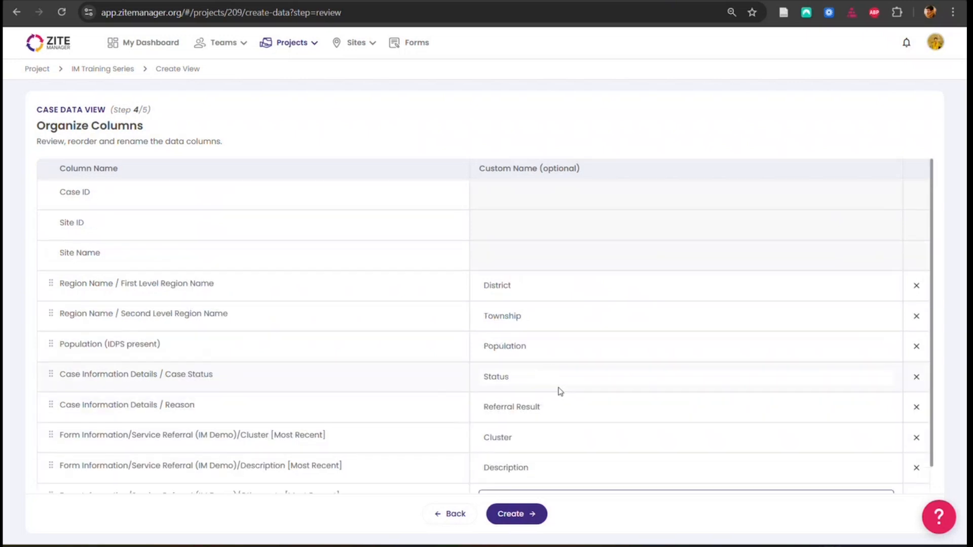
pyautogui.scroll(-1, 535, 415)
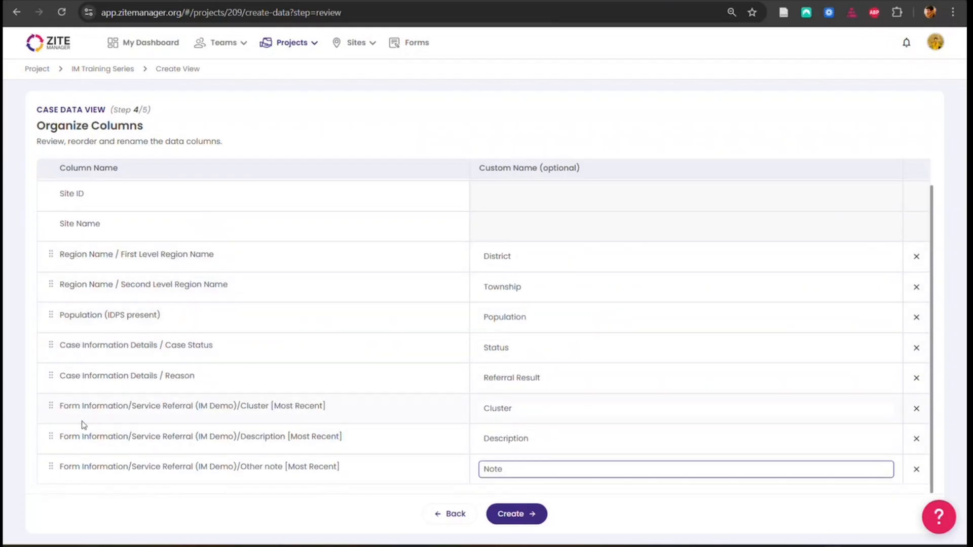
pyautogui.moveTo(49, 412)
pyautogui.mouseDown()
pyautogui.moveTo(54, 371)
pyautogui.moveTo(53, 407)
pyautogui.mouseUp()
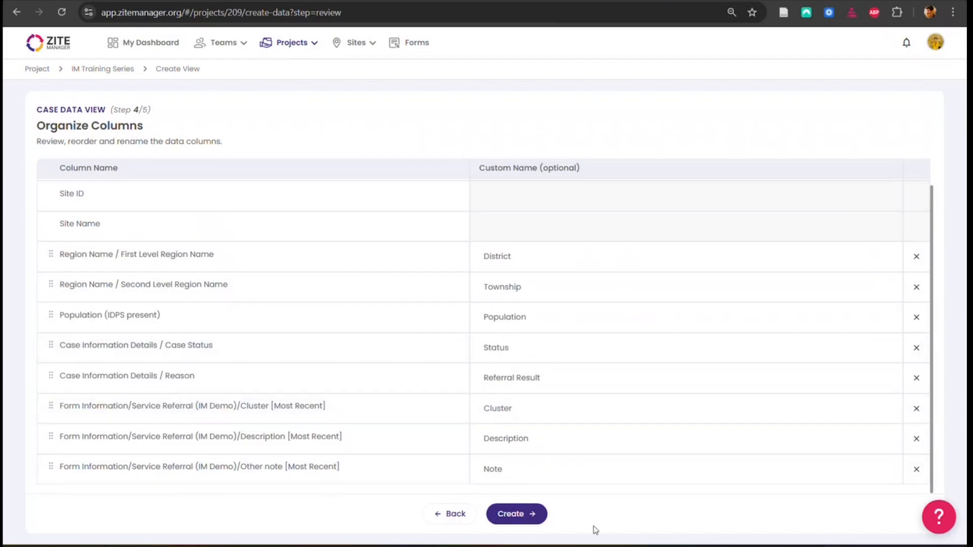
pyautogui.click(513, 515)
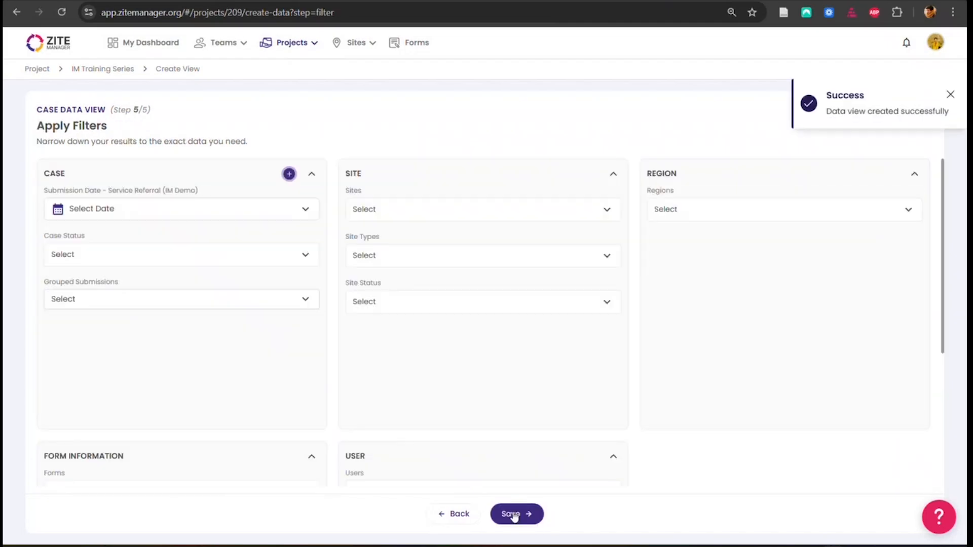
# - Examine the available filter groups and the options of the Sites, Site Types and Site Status filters
pyautogui.scroll(-3, 520, 391)
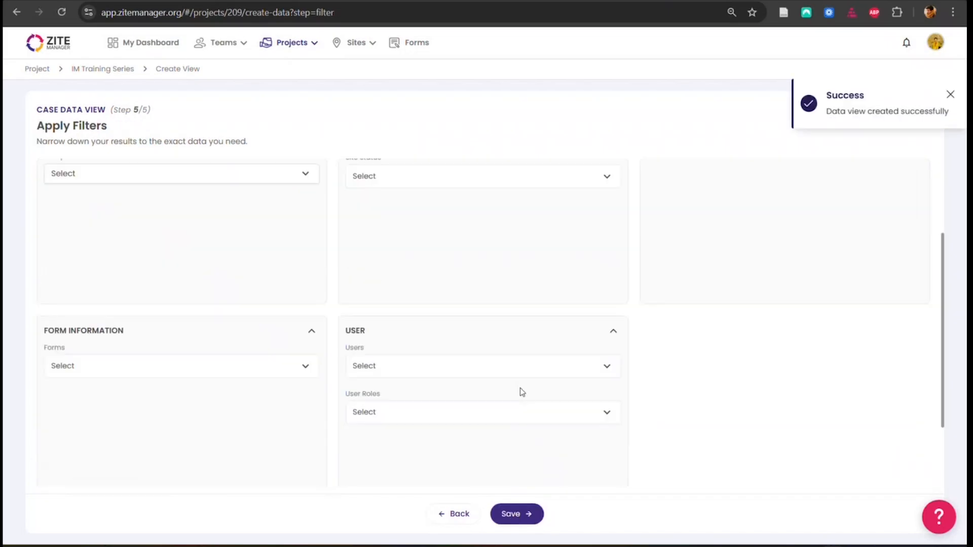
pyautogui.scroll(3, 495, 431)
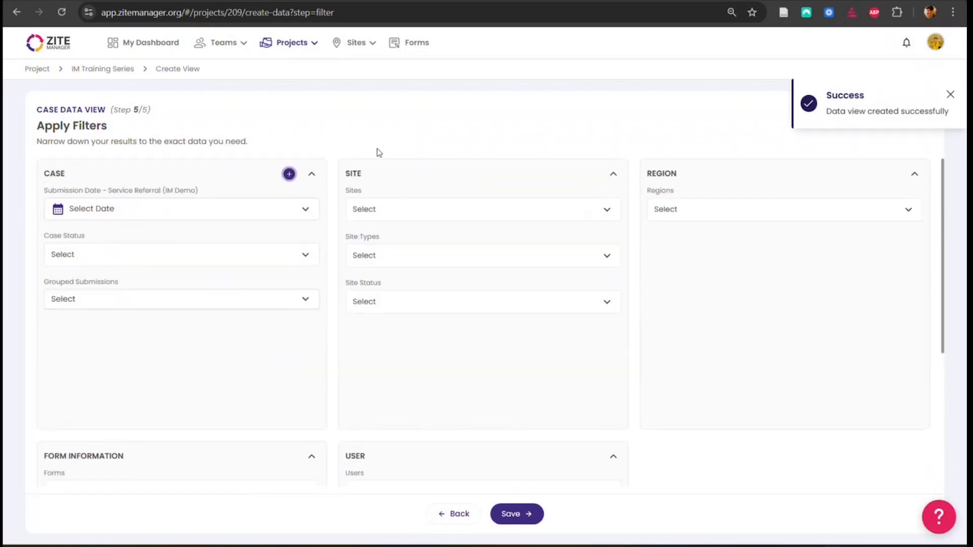
pyautogui.click(430, 210)
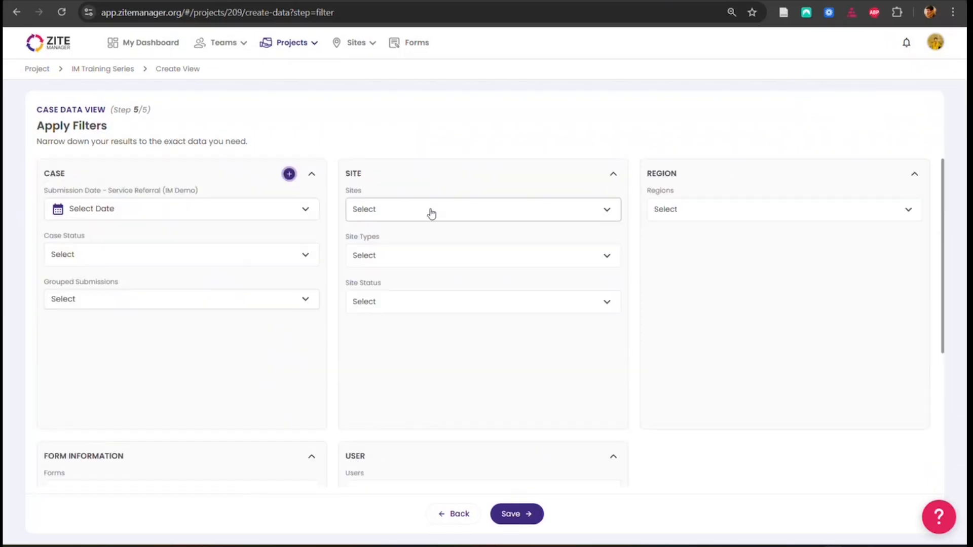
pyautogui.scroll(-3, 419, 324)
pyautogui.scroll(3, 418, 330)
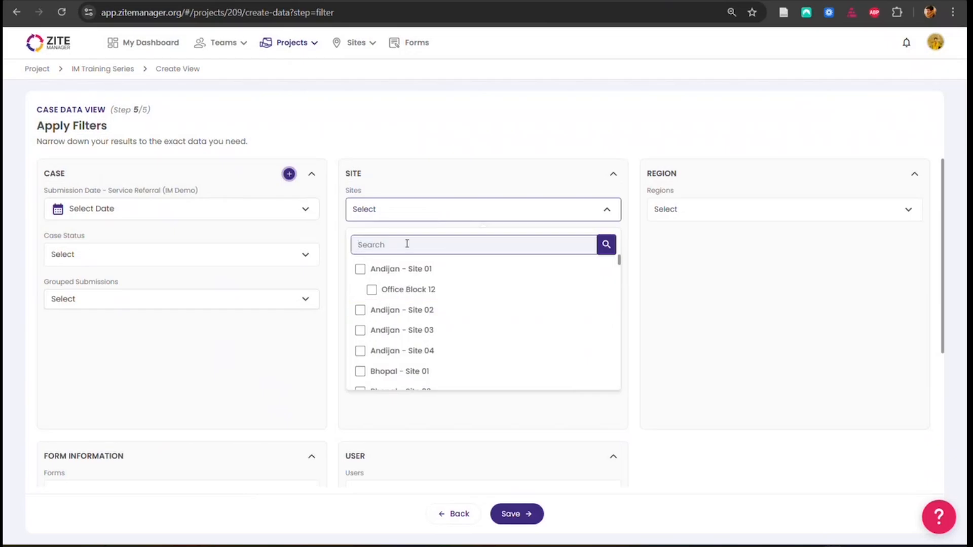
pyautogui.click(603, 212)
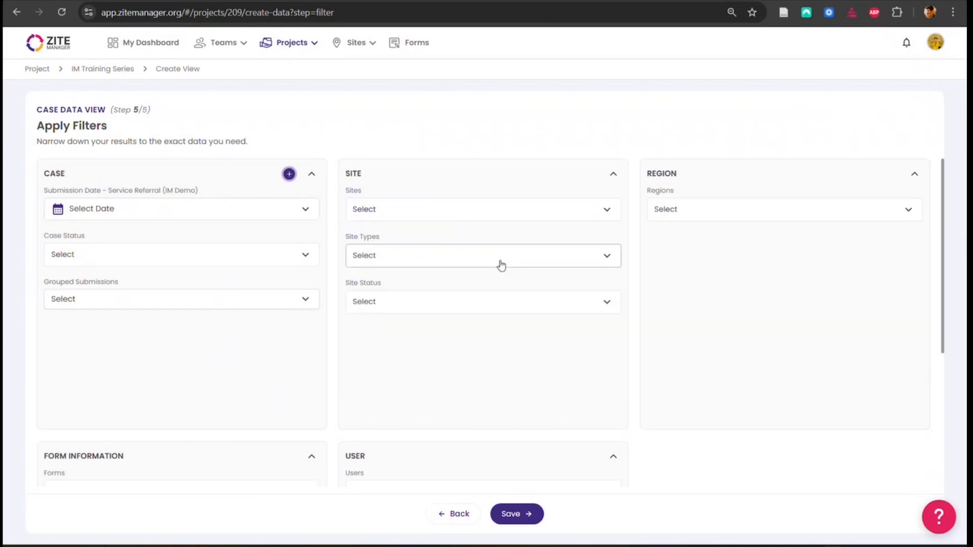
pyautogui.click(501, 264)
pyautogui.click(500, 264)
pyautogui.click(467, 310)
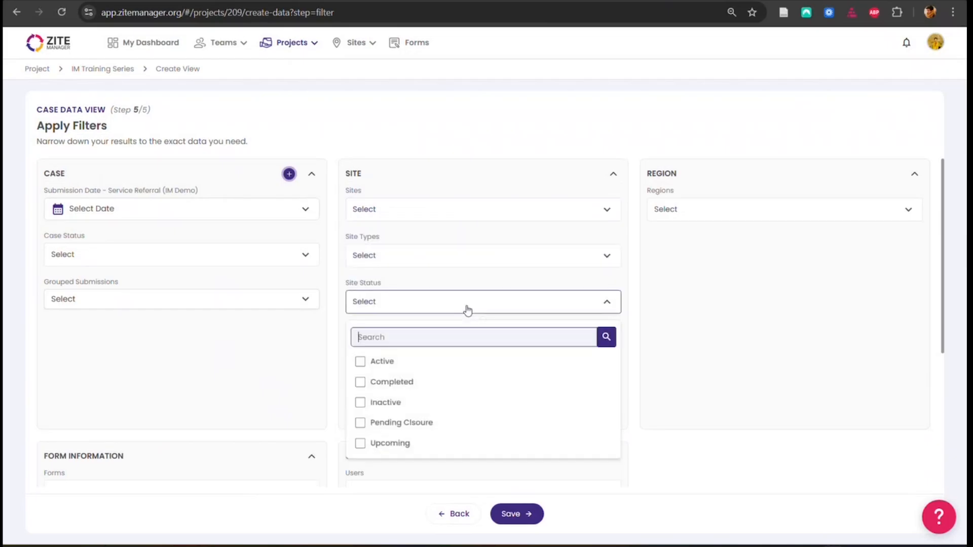
pyautogui.click(467, 310)
# - Examine the options of the Regions, Users and User Roles filters
pyautogui.click(748, 212)
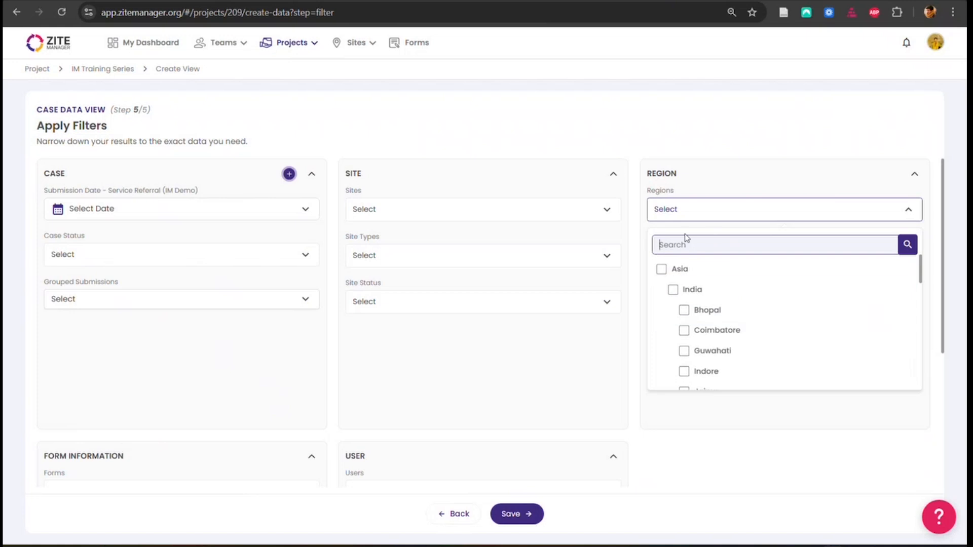
pyautogui.click(690, 203)
pyautogui.scroll(-4, 543, 300)
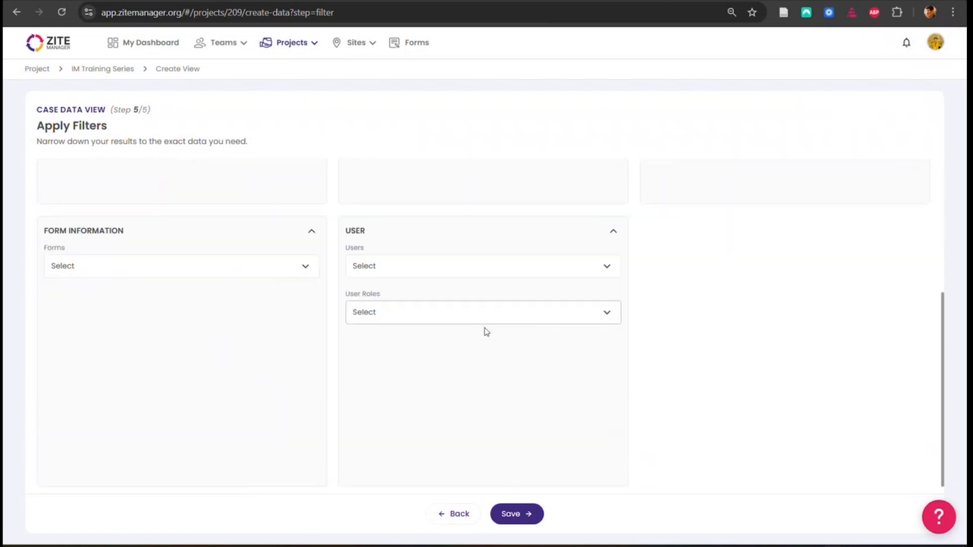
pyautogui.click(435, 274)
pyautogui.click(432, 275)
pyautogui.click(407, 322)
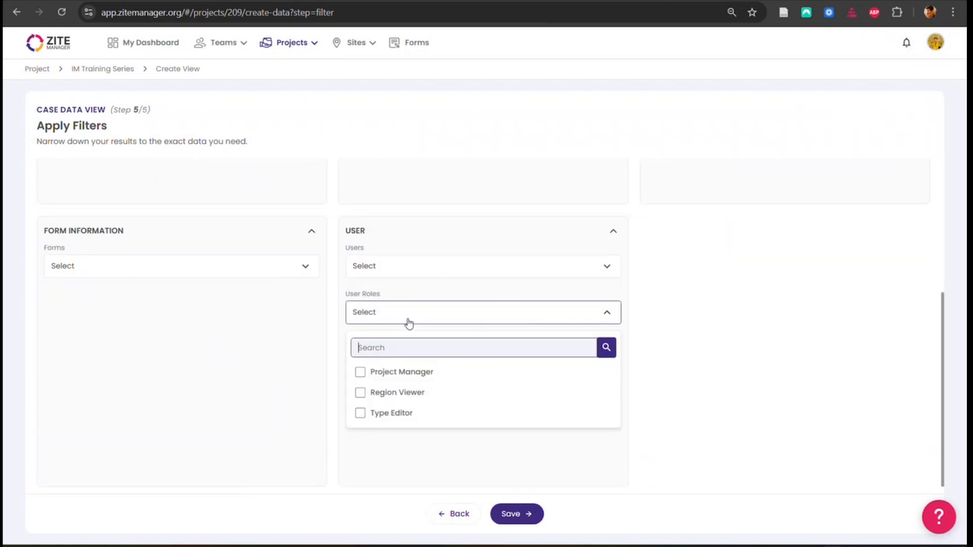
pyautogui.click(408, 321)
pyautogui.scroll(4, 369, 397)
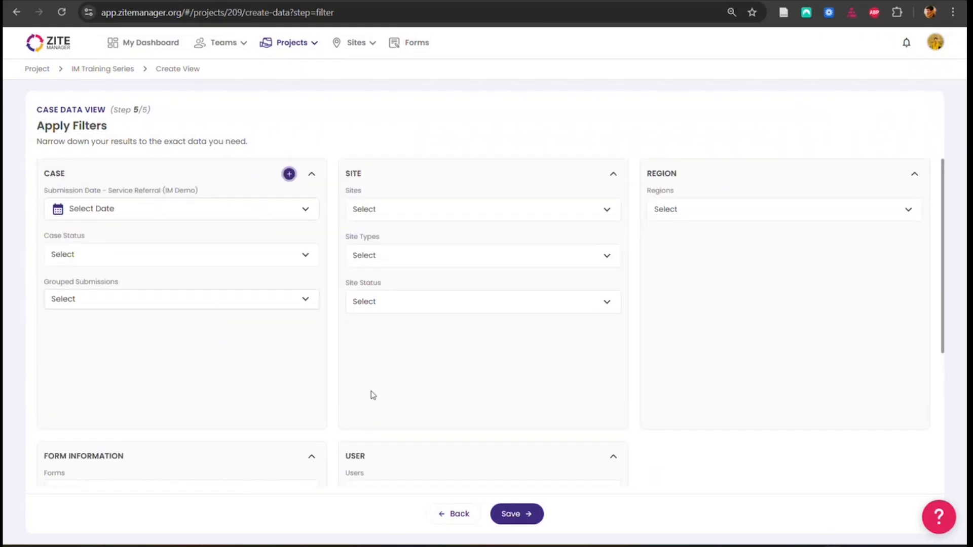
# - Check which additional case filters can be added, and review the filter groups again
pyautogui.click(289, 175)
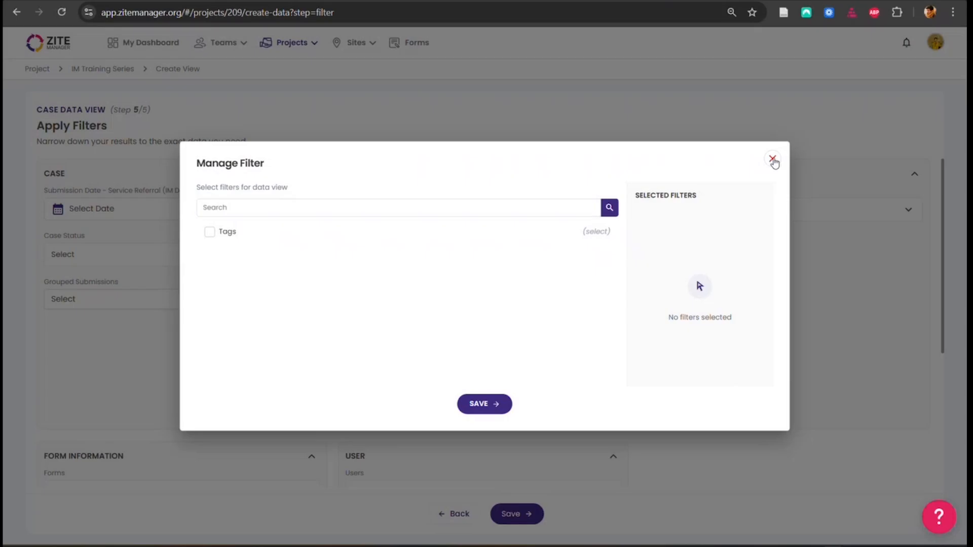
pyautogui.click(773, 159)
pyautogui.scroll(-2, 268, 312)
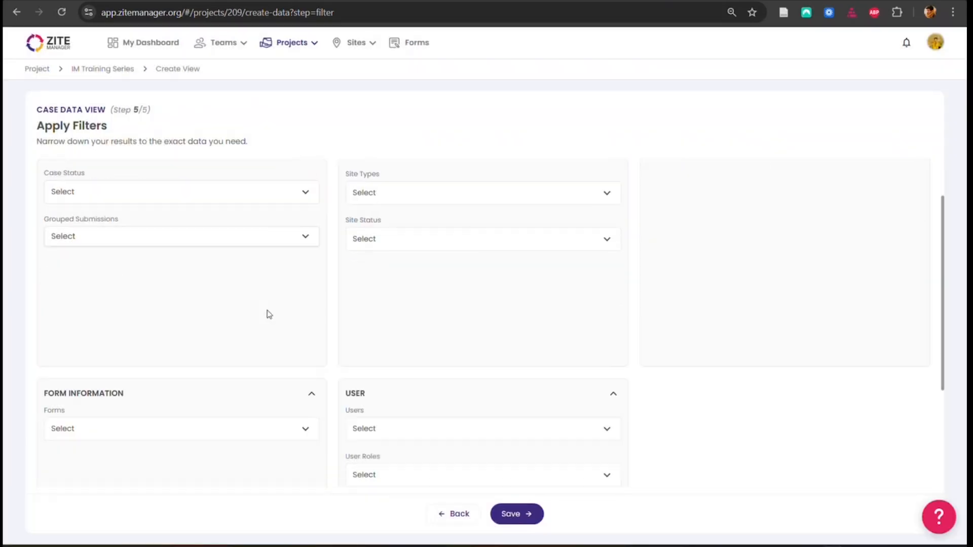
pyautogui.scroll(-4, 268, 315)
pyautogui.scroll(6, 237, 332)
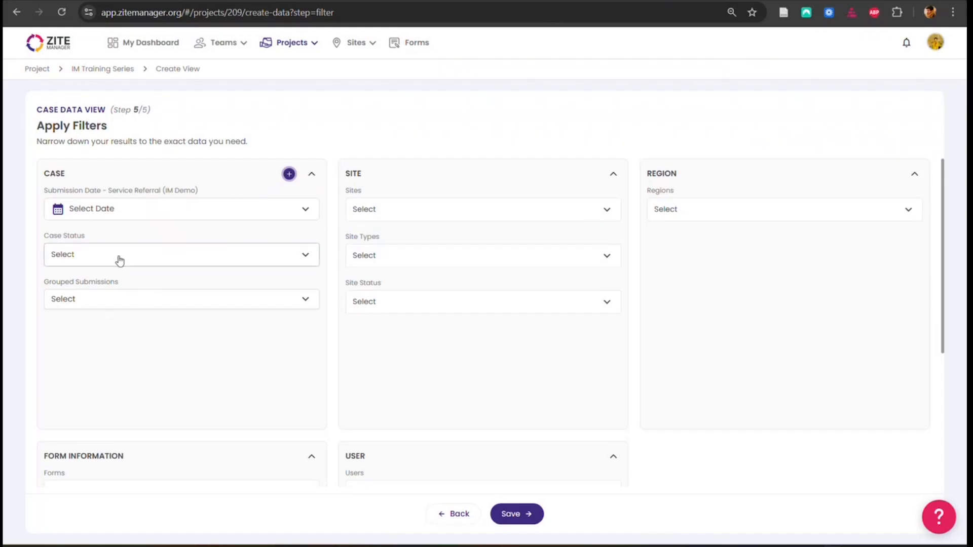
# - Filter the view's Case Status to Open, In Progress, Flagged and Responded
pyautogui.click(92, 266)
pyautogui.click(59, 315)
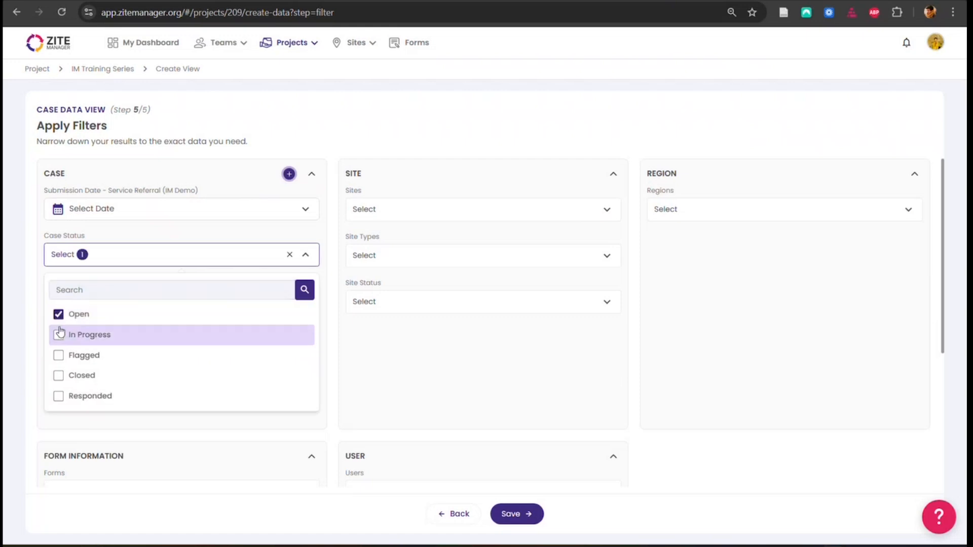
pyautogui.click(59, 335)
pyautogui.click(59, 355)
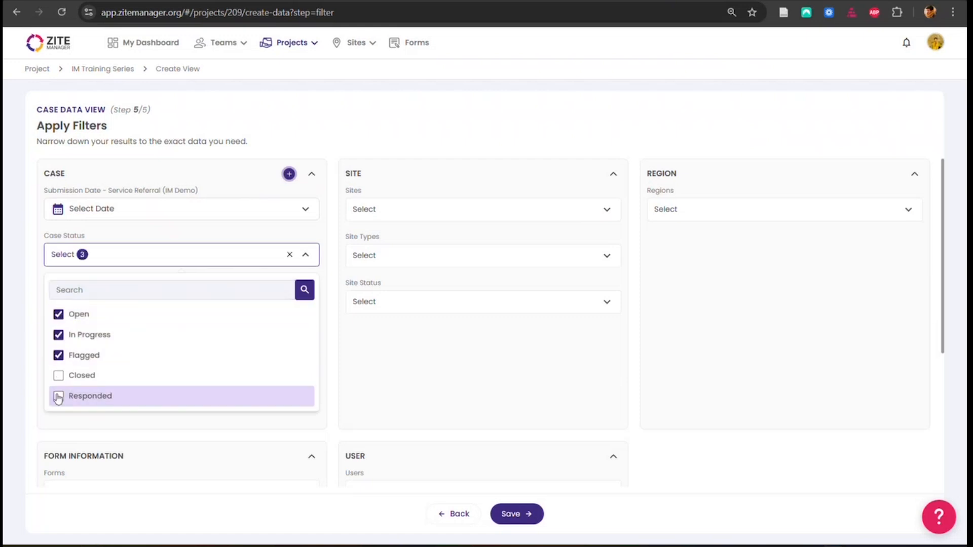
pyautogui.click(58, 395)
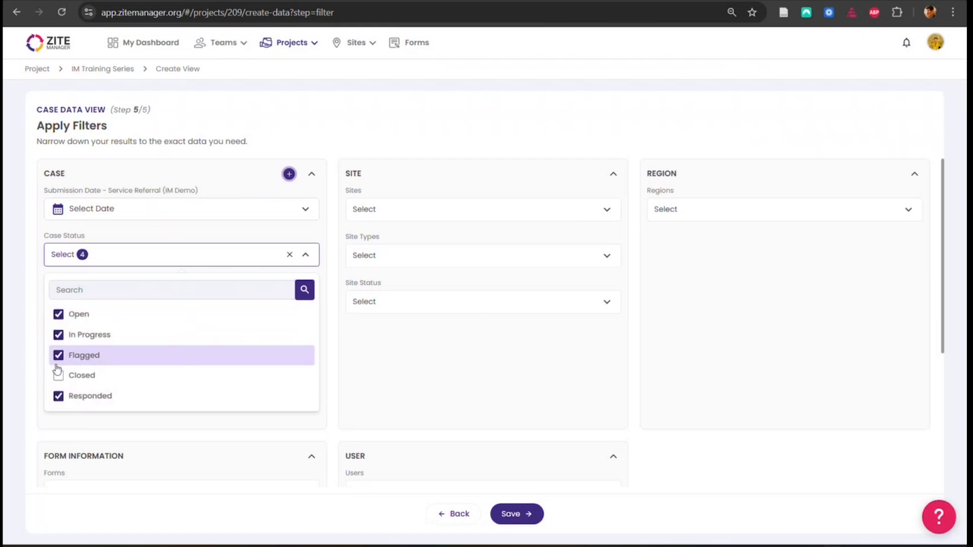
pyautogui.click(208, 265)
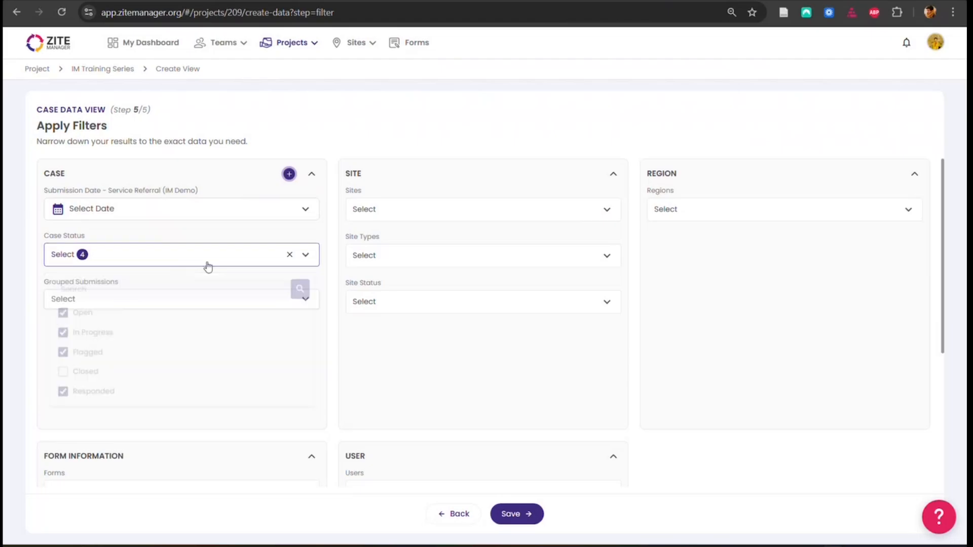
# - Check the period types offered for the submission date without choosing one, and save the data view's filters
pyautogui.click(194, 209)
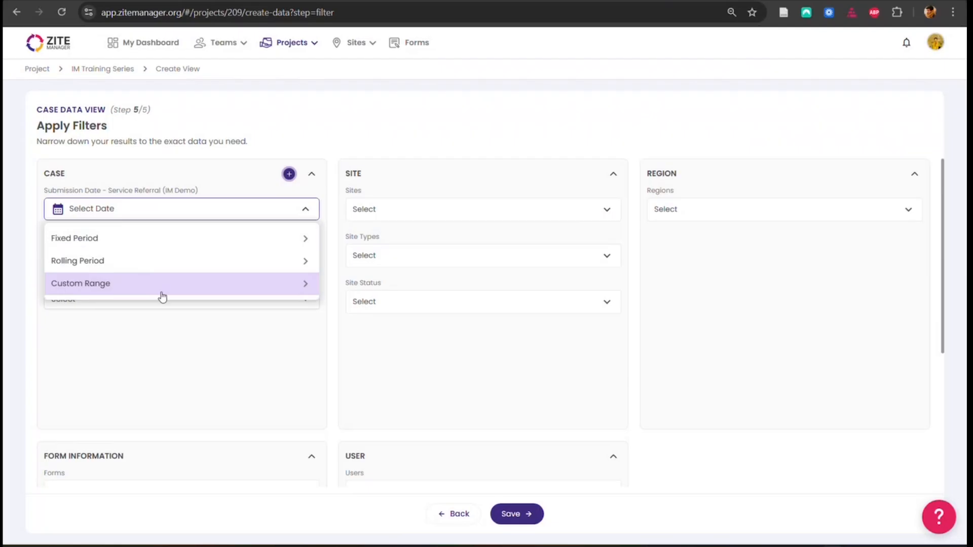
pyautogui.click(244, 375)
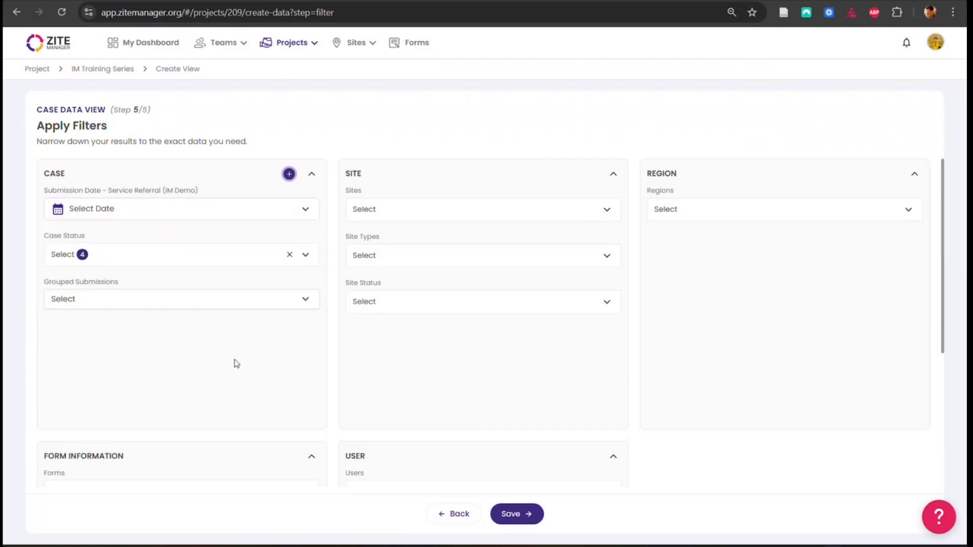
pyautogui.click(513, 515)
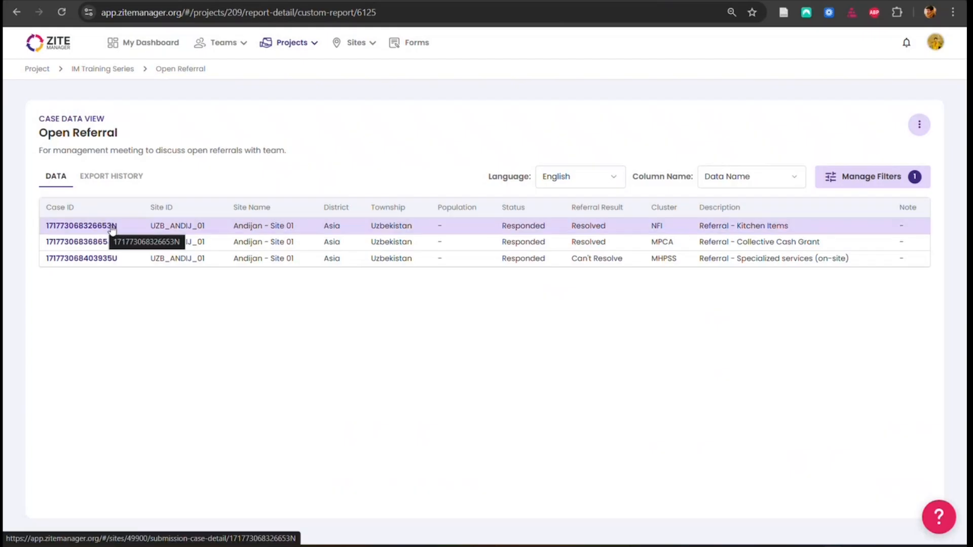
# - Inspect the details of the first listed case and return to the Open Referral data view
pyautogui.click(83, 226)
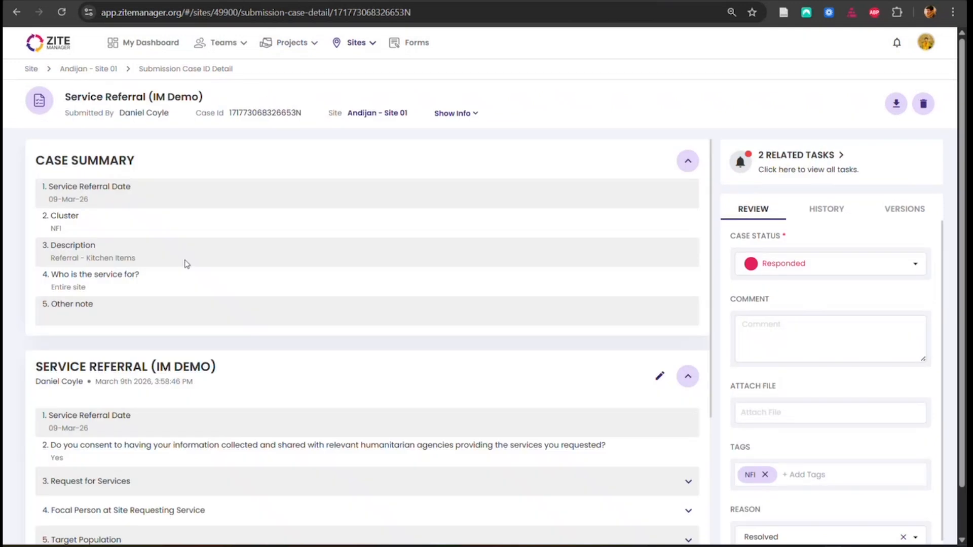
pyautogui.click(17, 11)
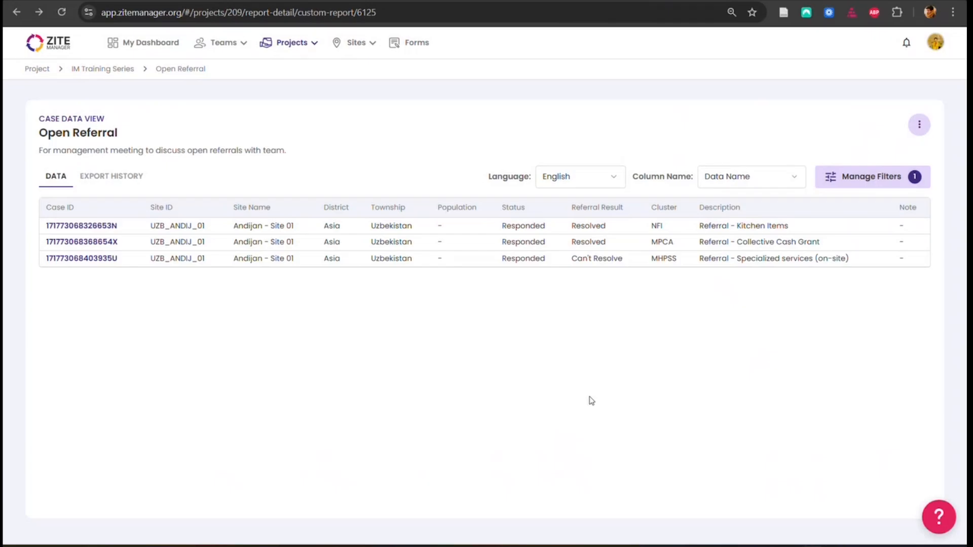
# - Export the Open Referral data view and download the generated file from its export history
pyautogui.click(133, 177)
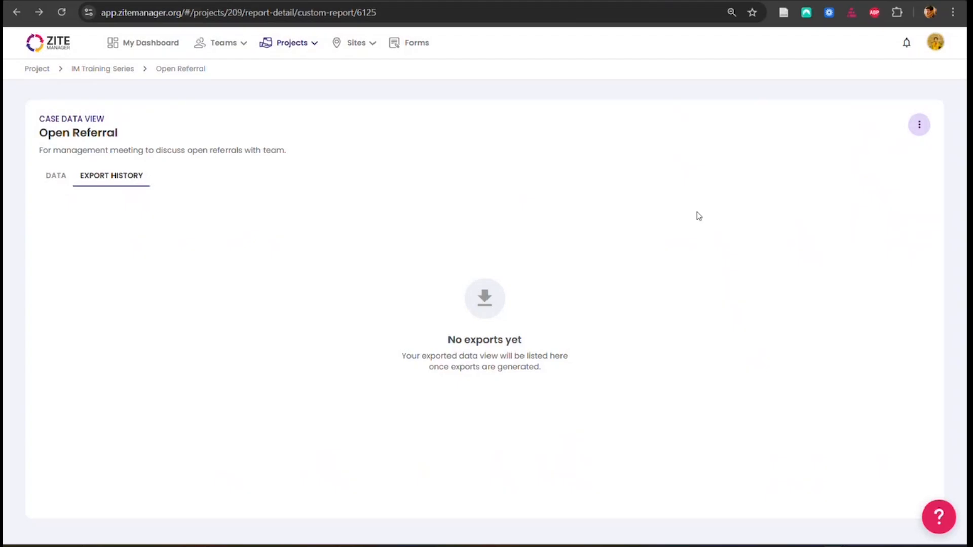
pyautogui.click(919, 126)
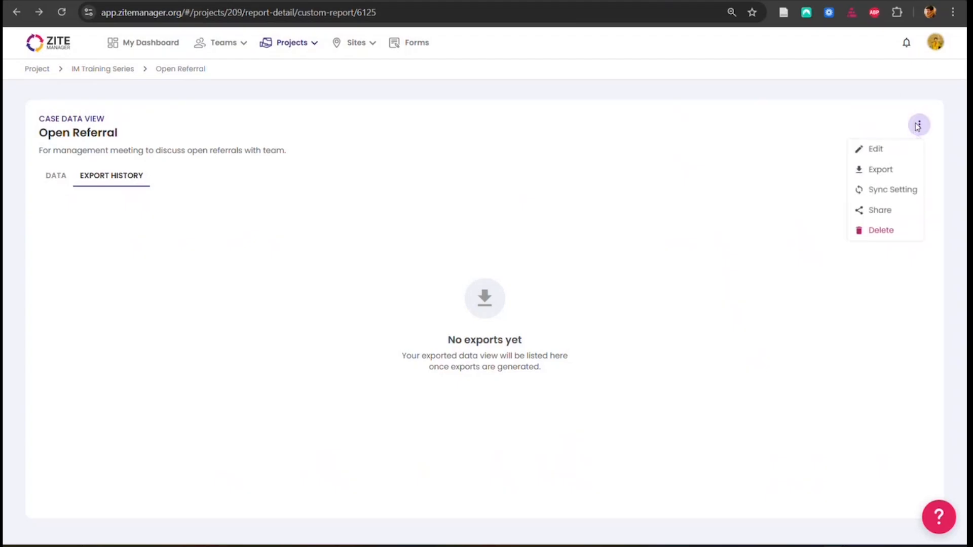
pyautogui.click(875, 175)
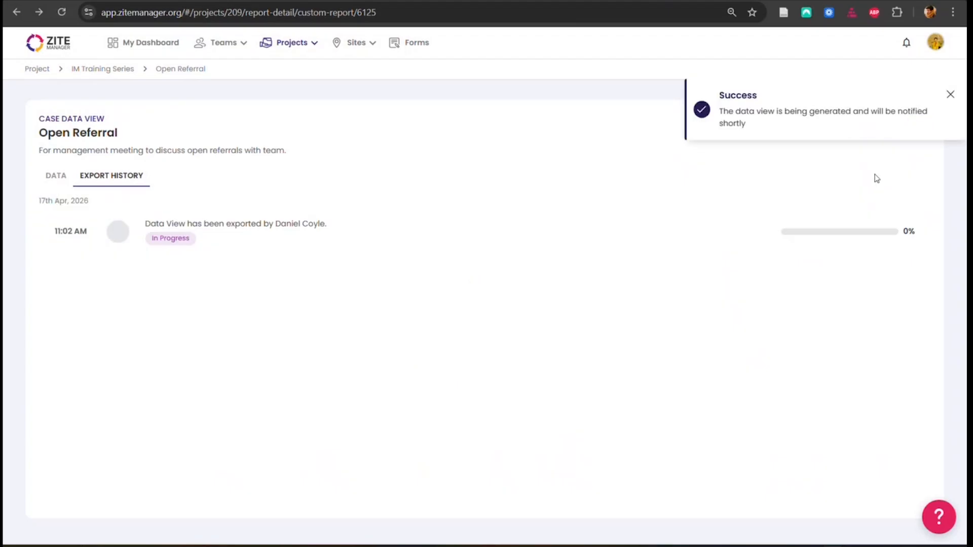
pyautogui.click(951, 95)
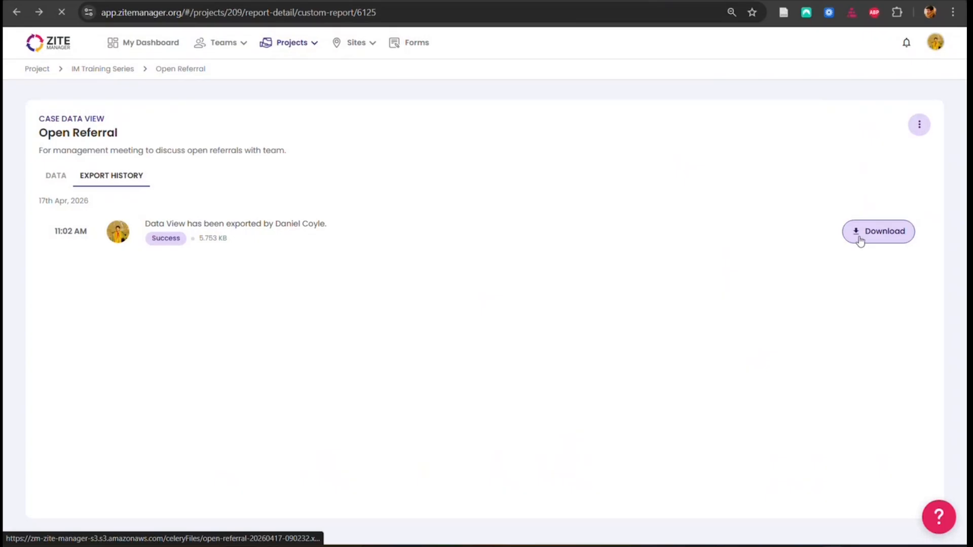
pyautogui.click(858, 237)
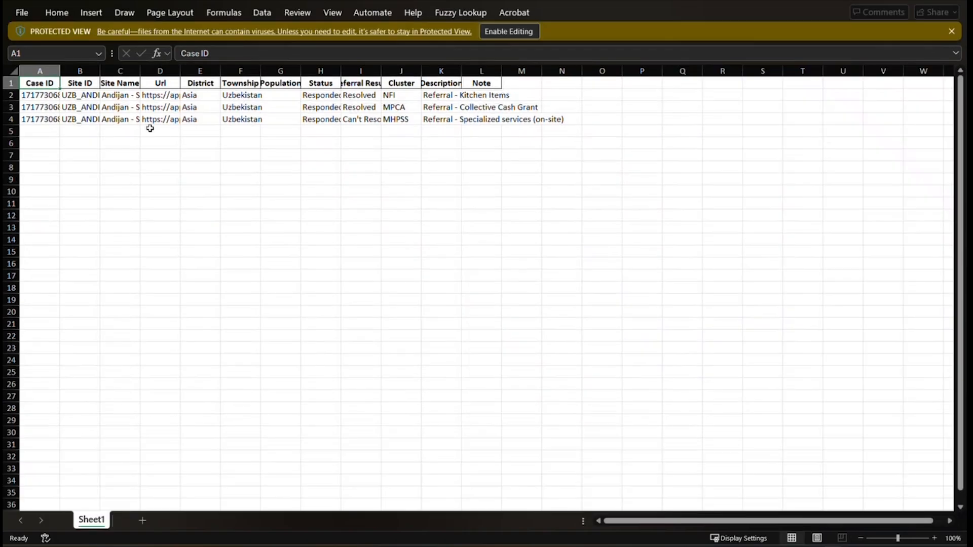
# - In the exported Excel workbook, widen the Case ID and Site ID columns and examine the data range and Population cells G2:G4
pyautogui.moveTo(58, 67); pyautogui.dragTo(278, 95)
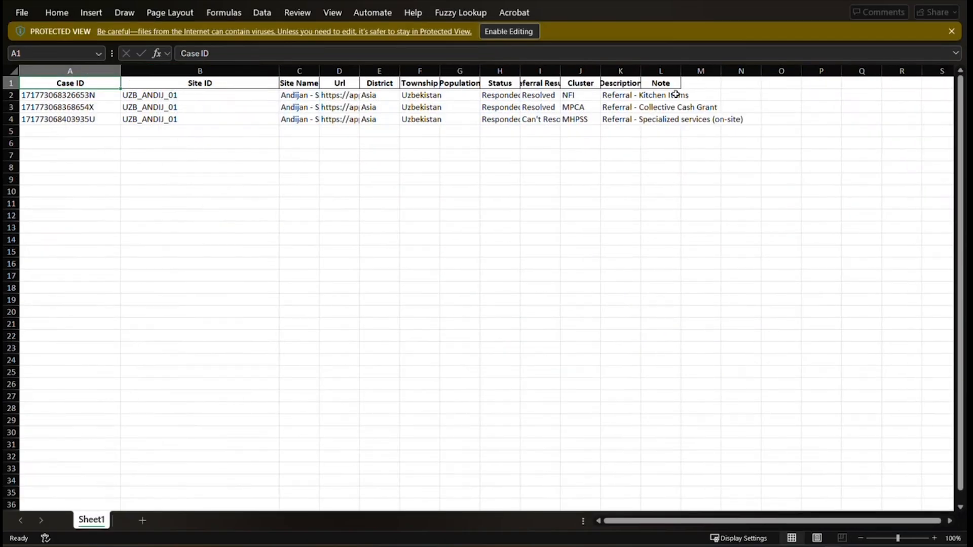
pyautogui.moveTo(662, 121); pyautogui.dragTo(3, 13)
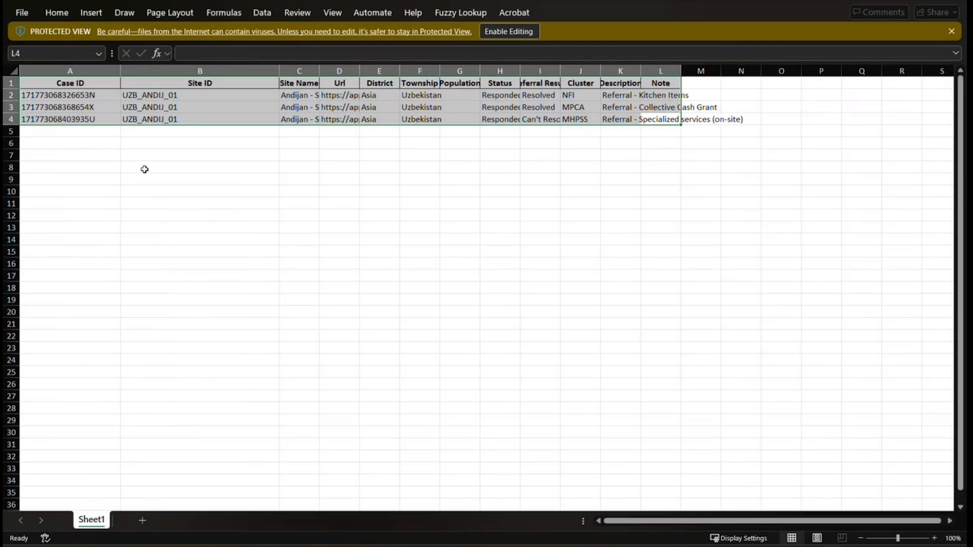
pyautogui.click(241, 276)
pyautogui.moveTo(459, 97); pyautogui.dragTo(460, 120)
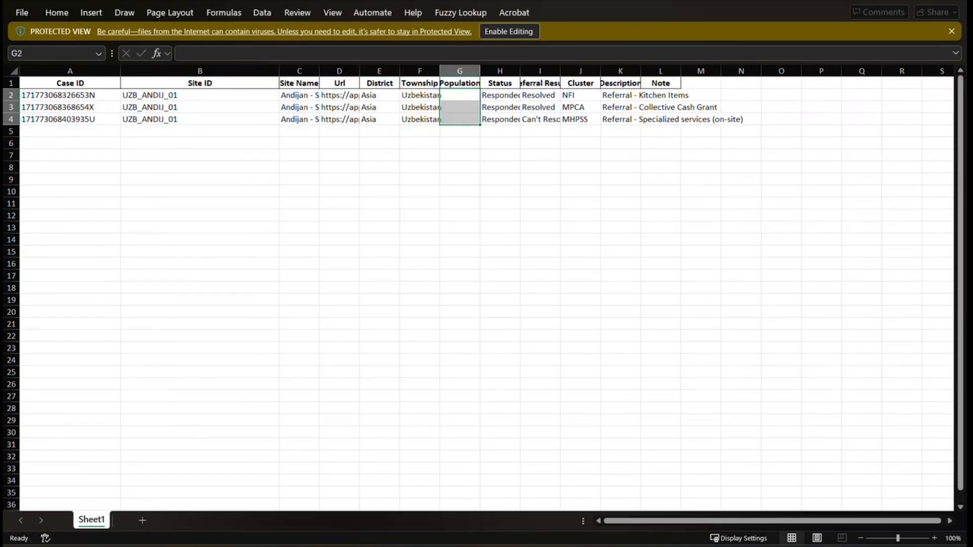
# - Switch to Zite Manager in Chrome and inspect the Open Referral data view's sharing options with Editor DRC selected, without sharing it
pyautogui.click(138, 546)
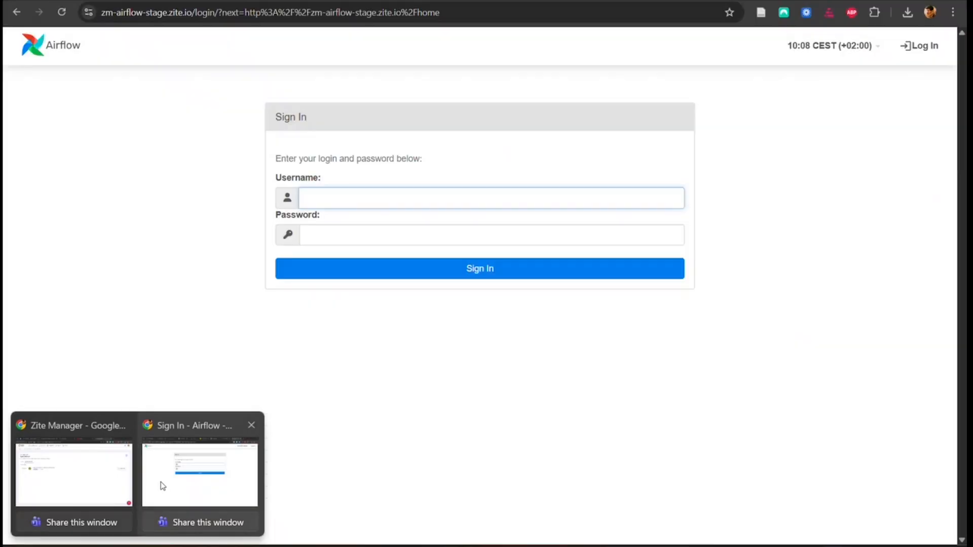
pyautogui.click(76, 469)
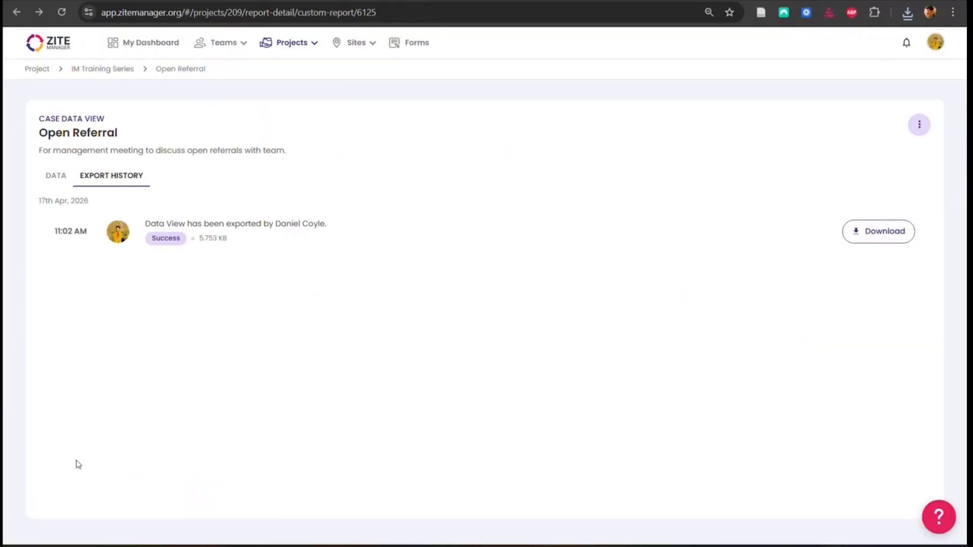
pyautogui.click(920, 125)
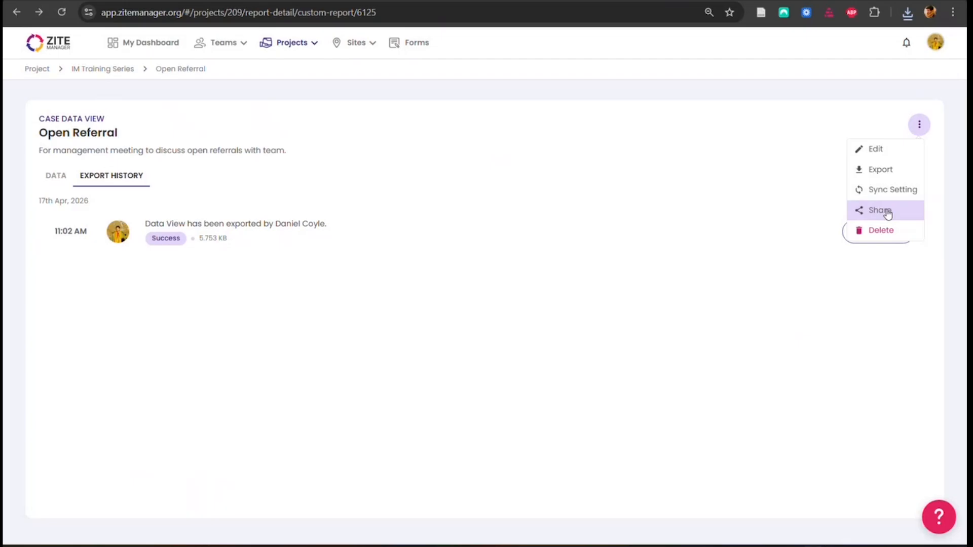
pyautogui.click(864, 211)
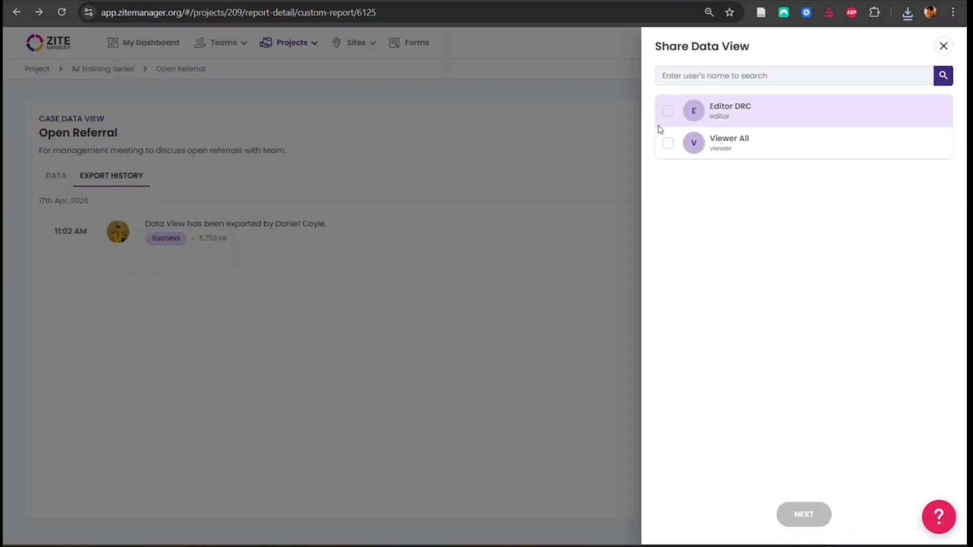
pyautogui.click(669, 113)
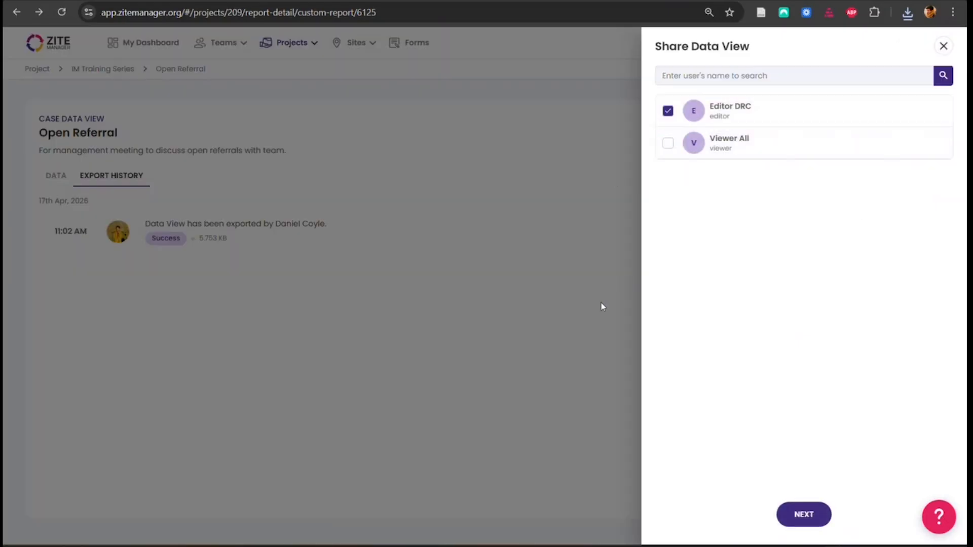
pyautogui.click(942, 48)
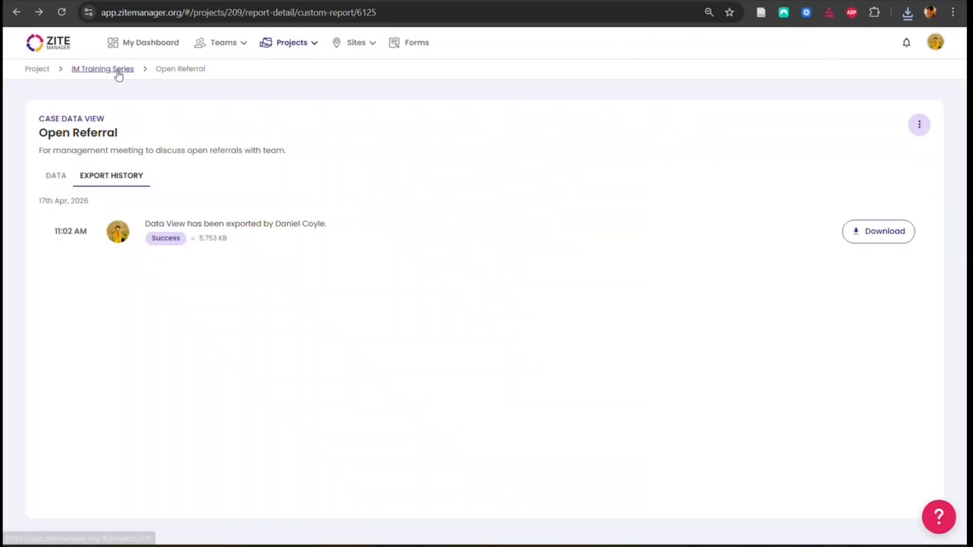
# - Return to the IM Training Series project's data views and add Open Referral to Quick View
pyautogui.click(119, 70)
pyautogui.click(158, 140)
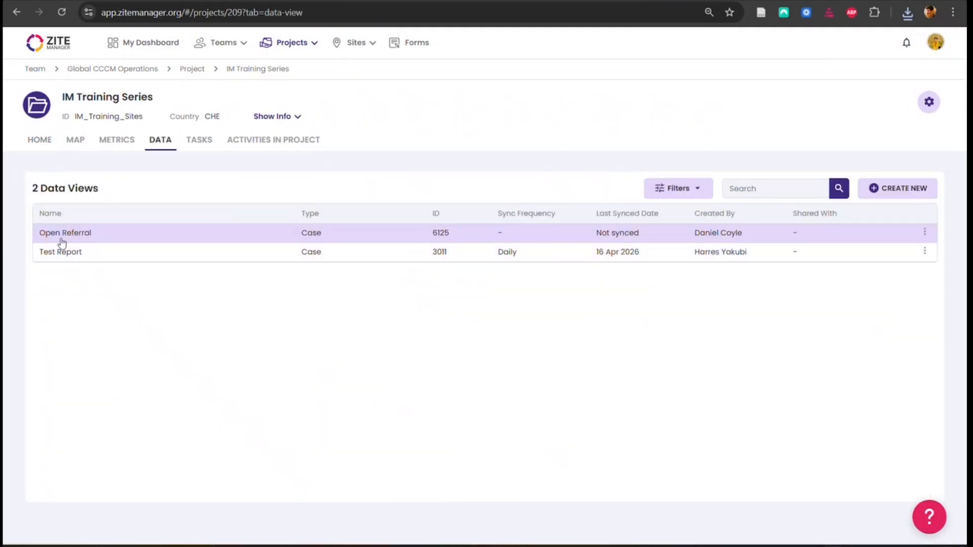
pyautogui.click(926, 232)
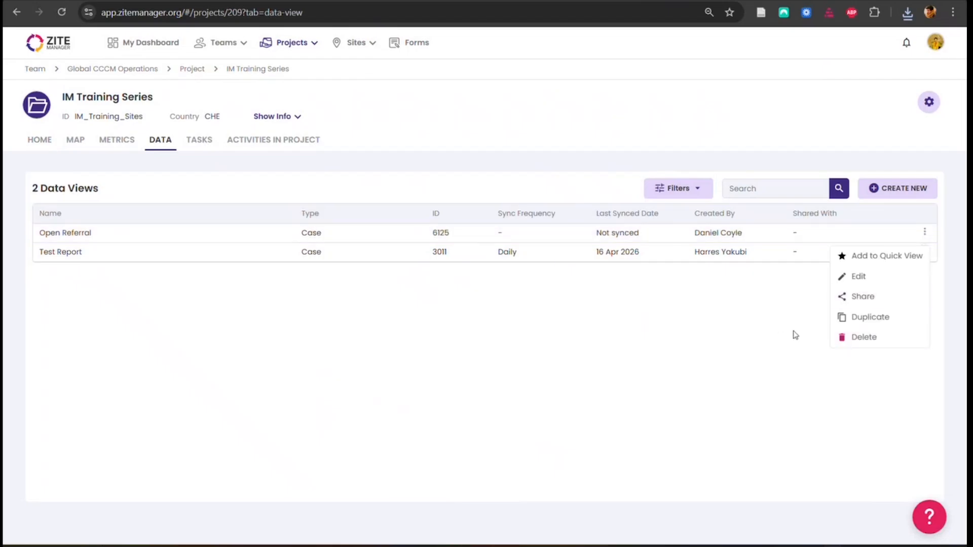
pyautogui.click(887, 256)
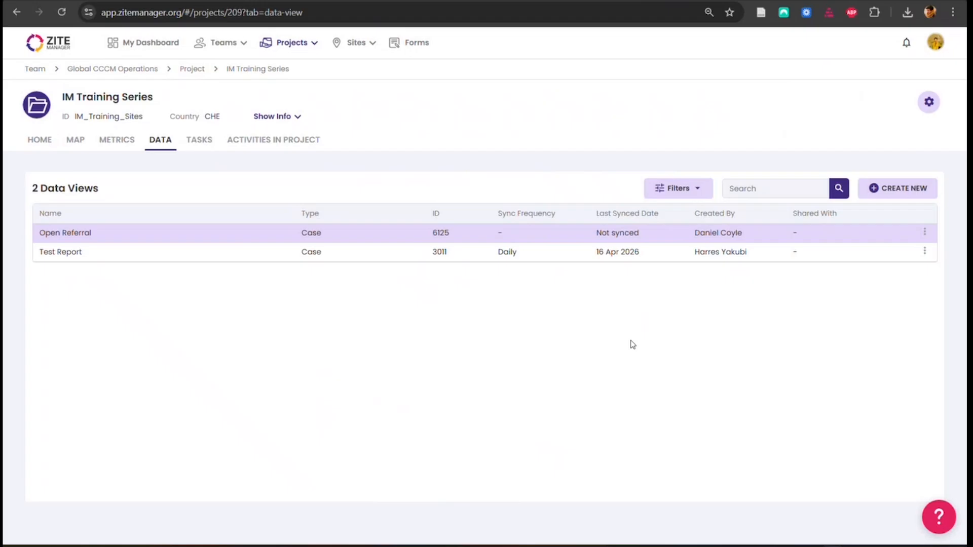
# - Duplicate the Open Referral data view and rename the copy as "All Referrals"
pyautogui.click(928, 236)
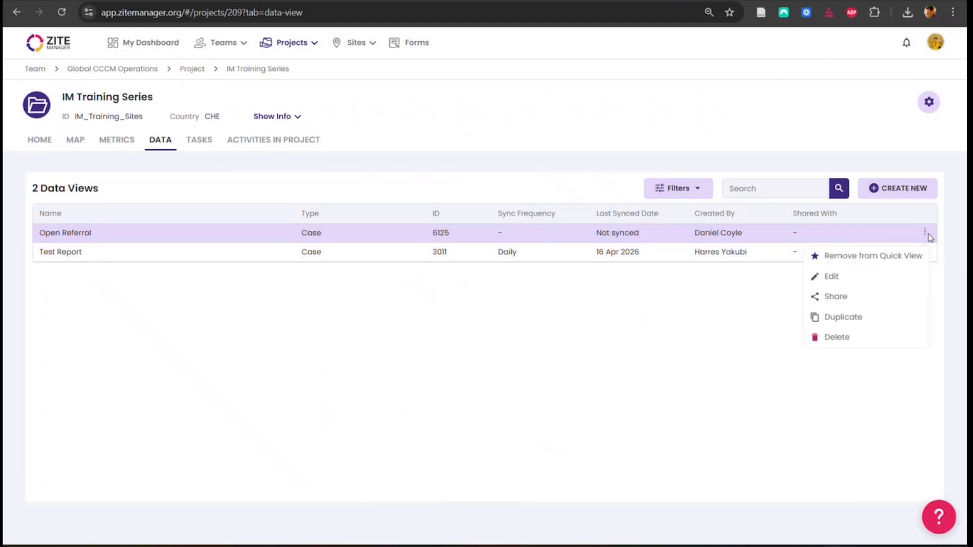
pyautogui.click(842, 318)
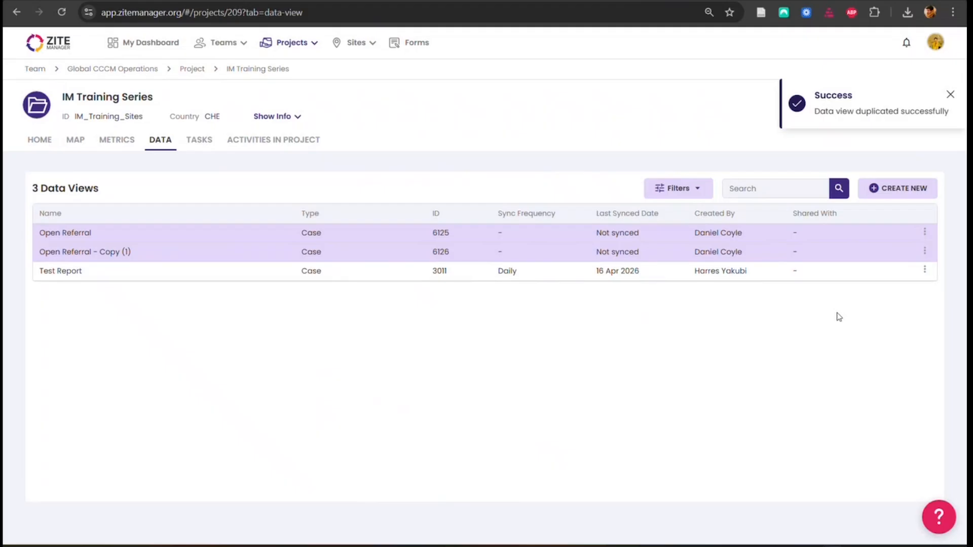
pyautogui.click(924, 251)
pyautogui.click(830, 295)
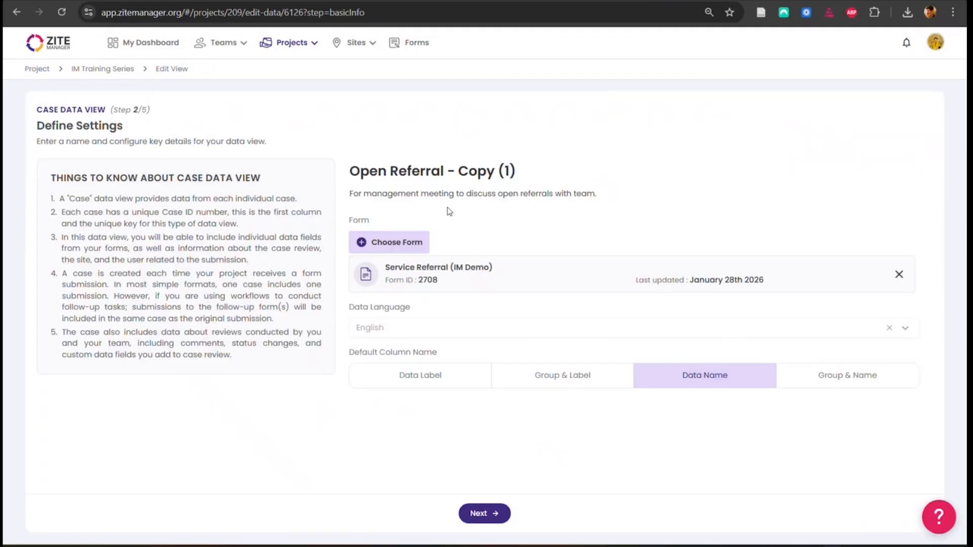
pyautogui.moveTo(514, 167); pyautogui.dragTo(293, 179)
pyautogui.write('All')
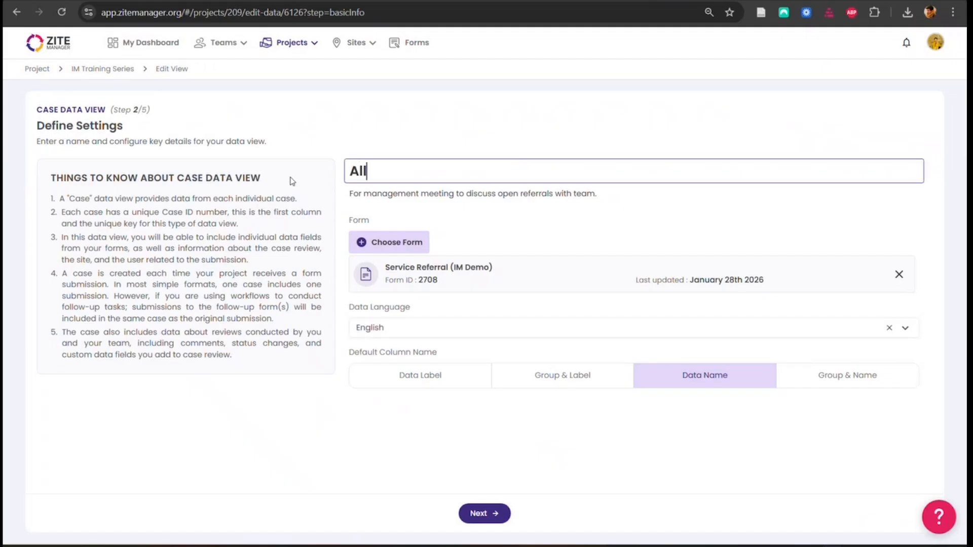
pyautogui.write(' Referrals')
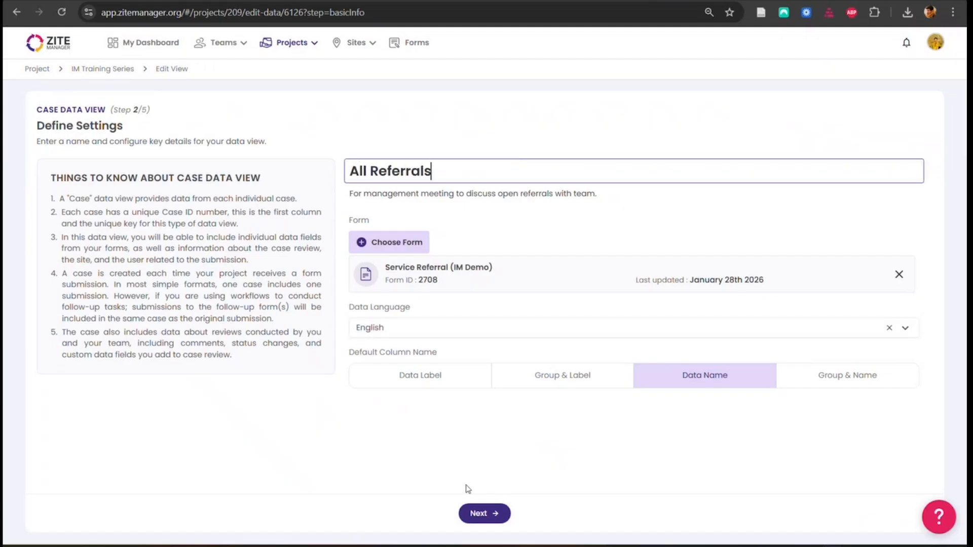
pyautogui.click(478, 513)
# - Include the Closed status in the All Referrals case status filter and save the data view
pyautogui.click(507, 514)
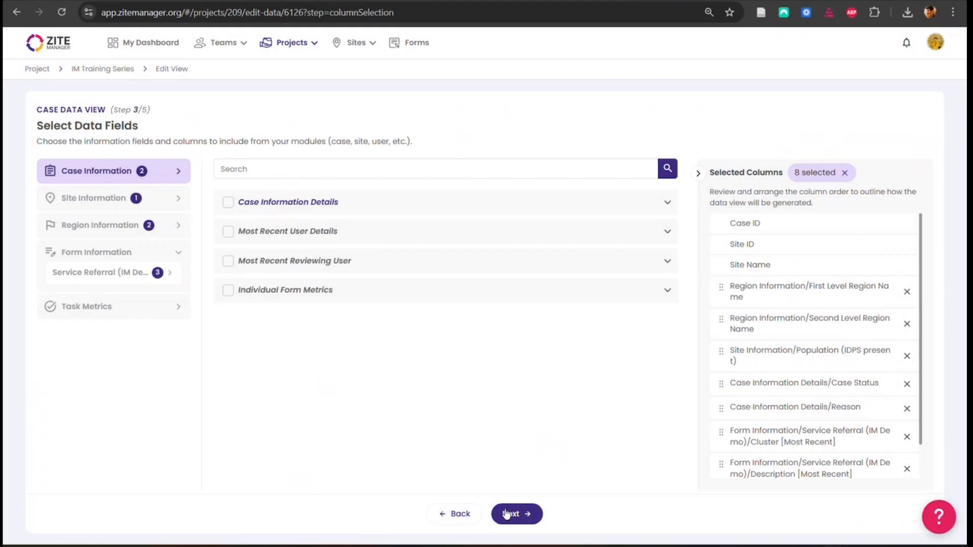
pyautogui.click(504, 515)
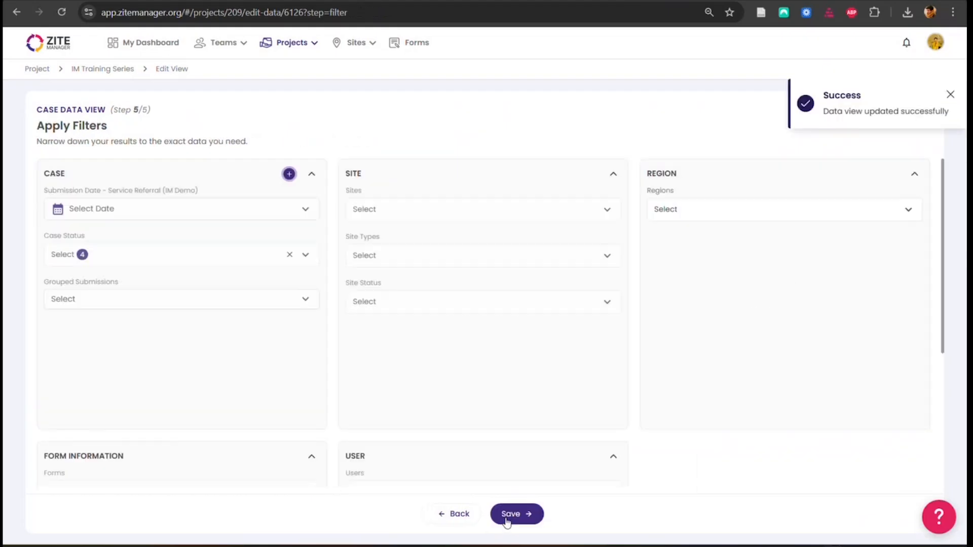
pyautogui.click(163, 255)
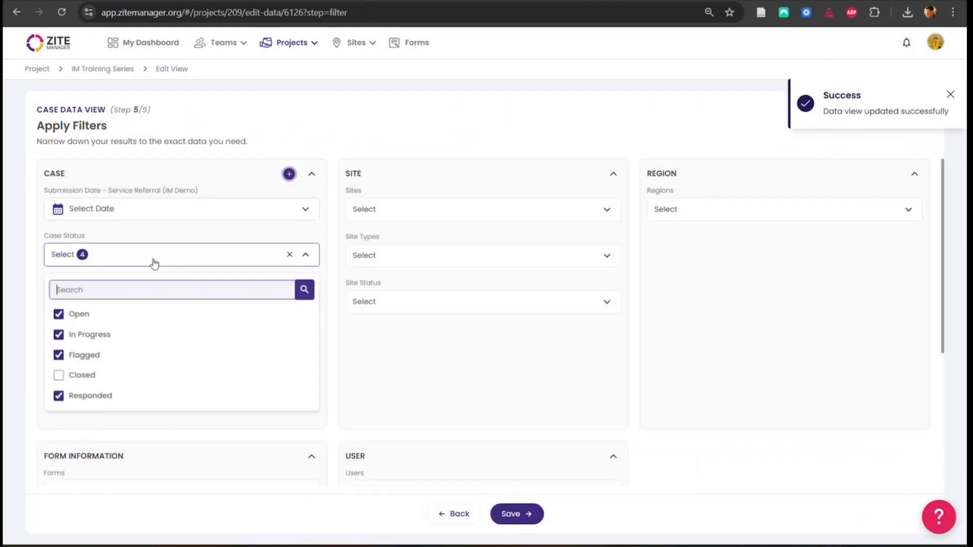
pyautogui.click(59, 375)
pyautogui.click(524, 514)
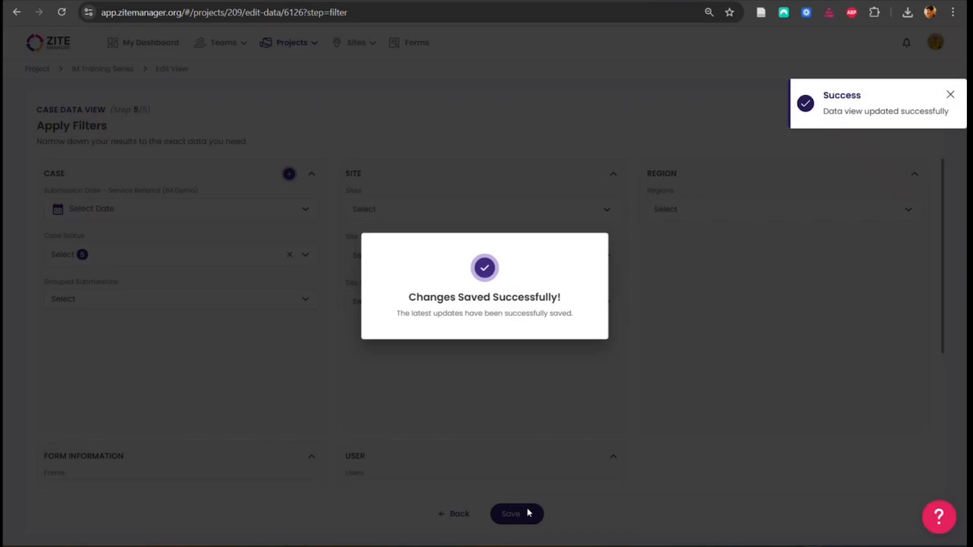
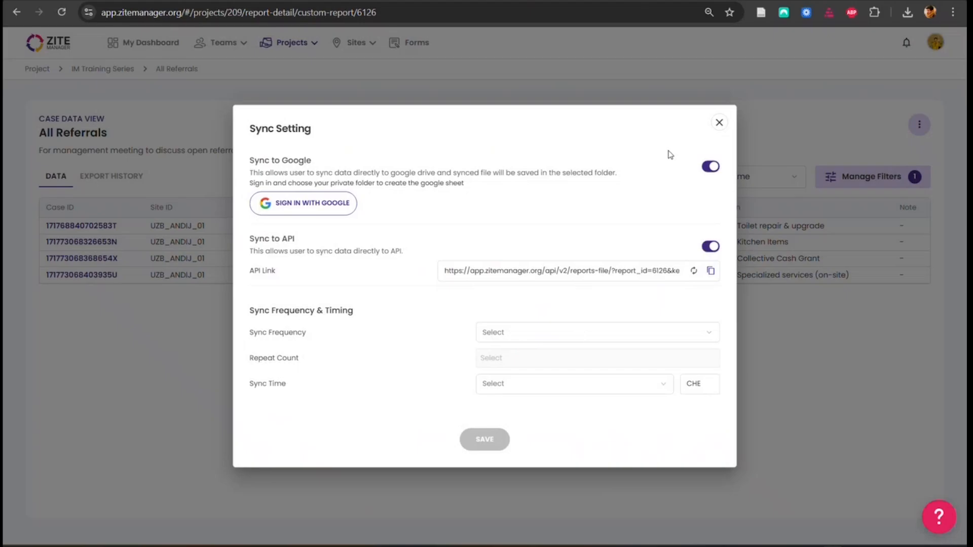
# - In the All Referrals sync settings, turn off Sync to Google and choose a Day frequency repeating Daily
pyautogui.click(709, 166)
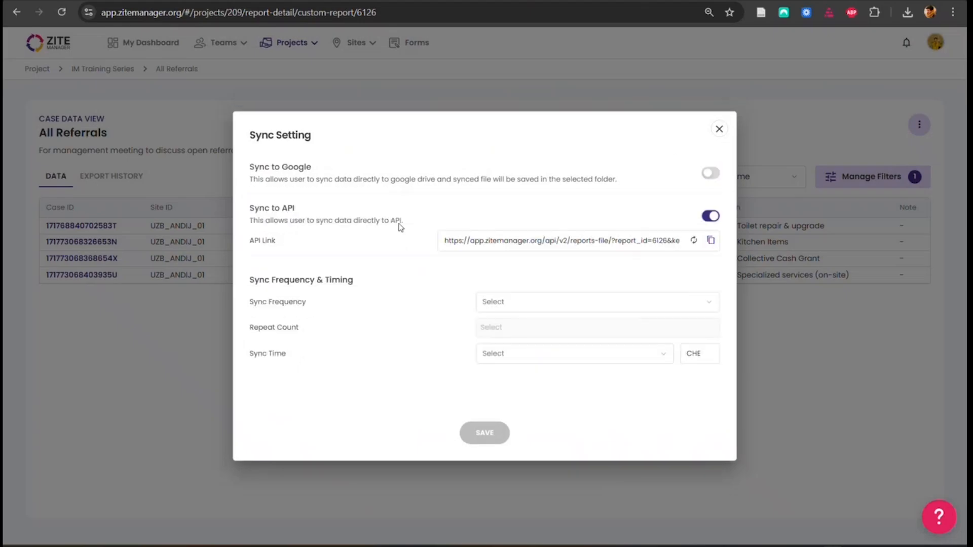
pyautogui.click(536, 299)
pyautogui.click(514, 330)
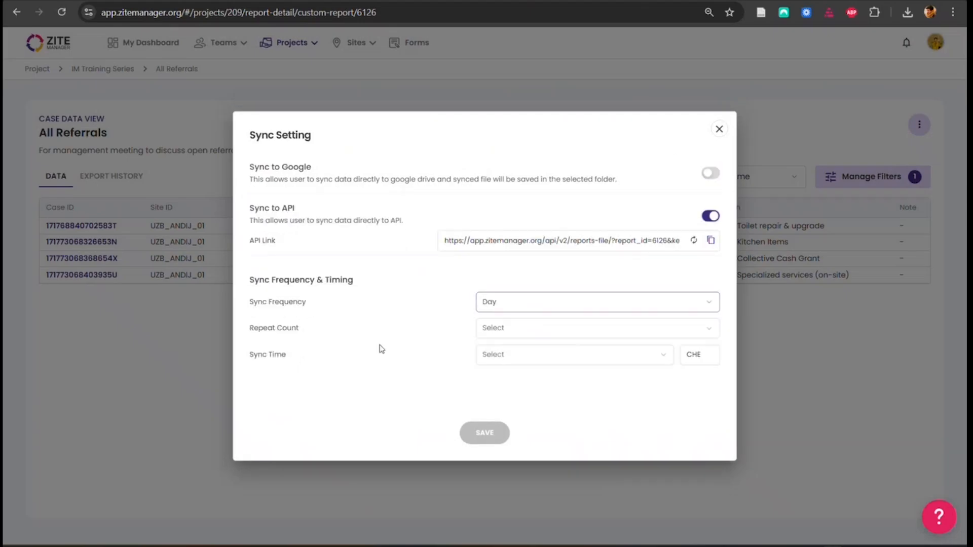
pyautogui.click(510, 335)
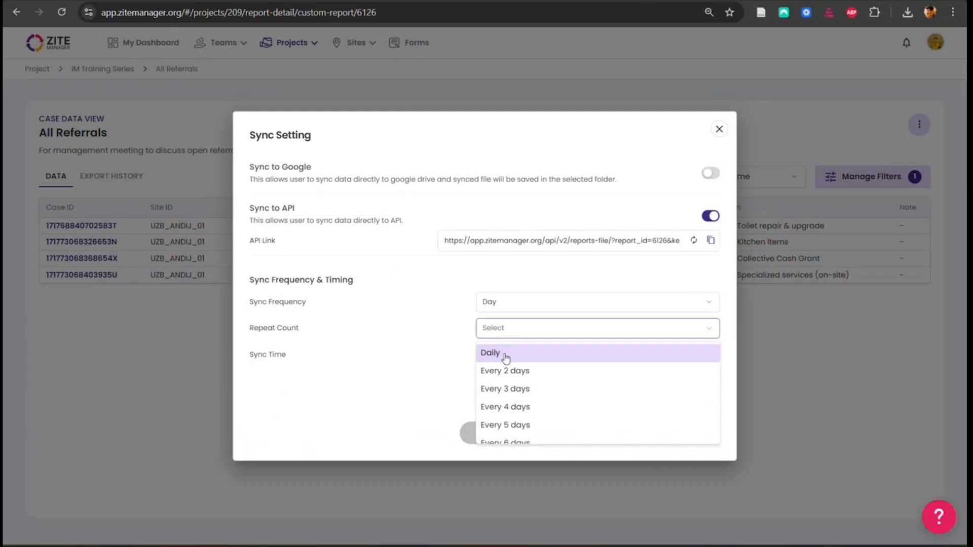
pyautogui.click(507, 353)
# - Try the Week sync frequency, and the Month frequency with repeat counts of 30 and 15
pyautogui.click(503, 307)
pyautogui.click(506, 343)
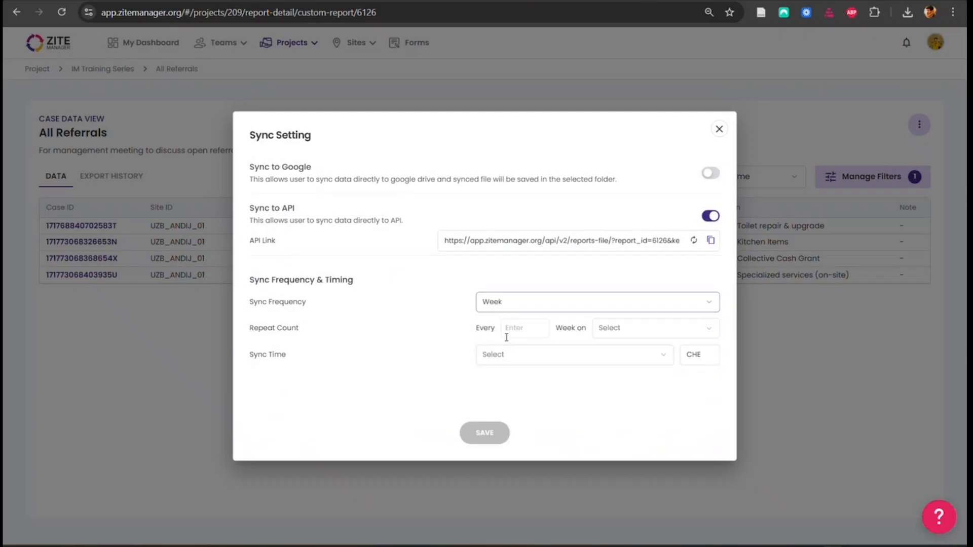
pyautogui.click(522, 331)
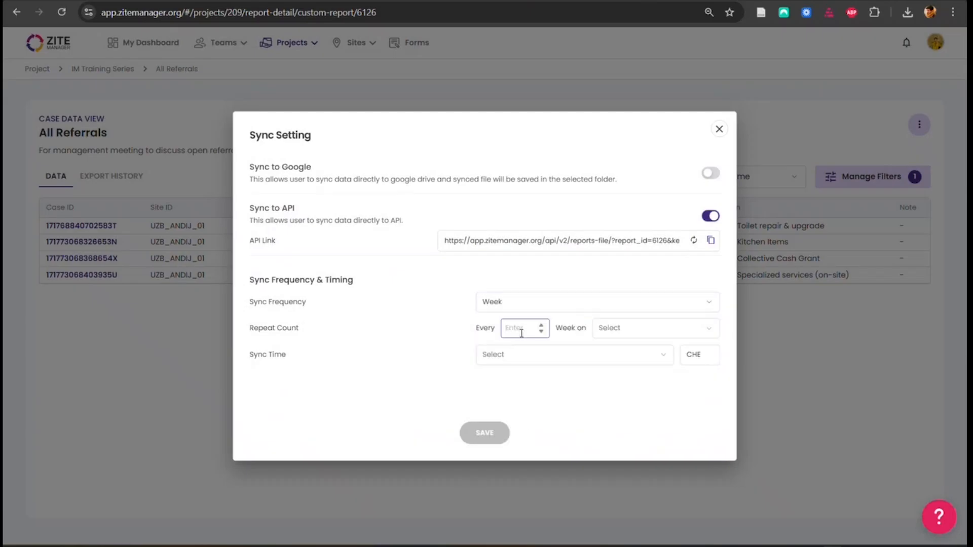
pyautogui.click(522, 304)
pyautogui.click(522, 362)
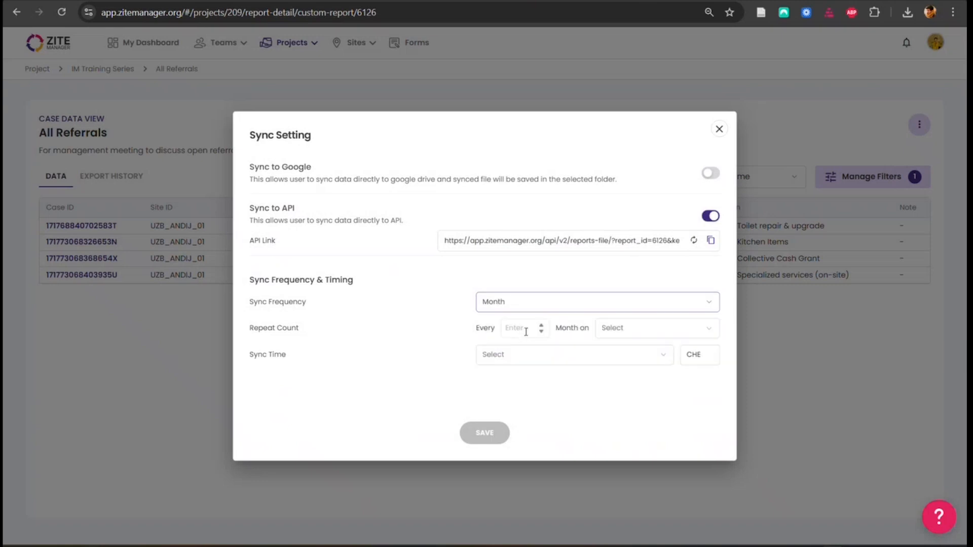
pyautogui.click(526, 331)
pyautogui.write('30')
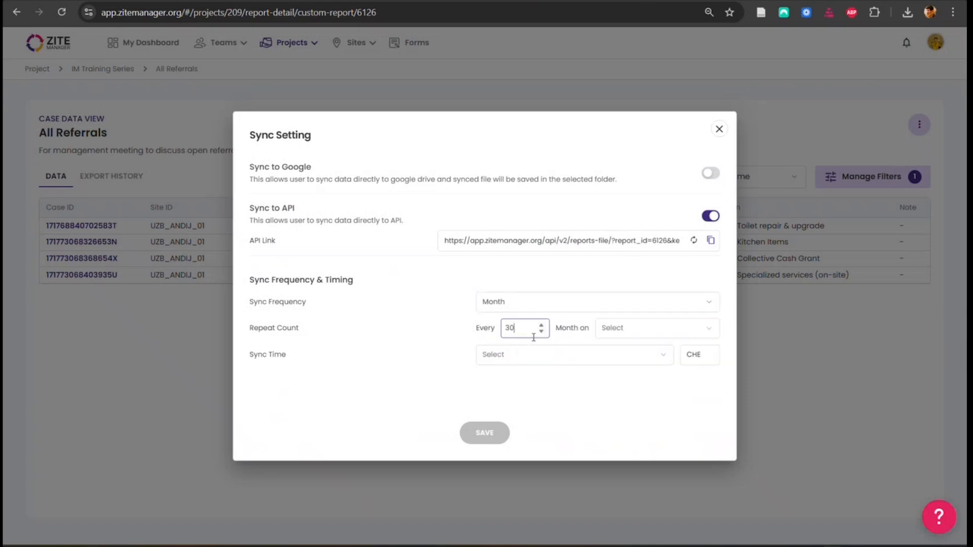
pyautogui.moveTo(523, 330); pyautogui.dragTo(476, 323)
pyautogui.write('15')
# - Set the sync frequency to Day, repeat count to Daily and sync time to 3:00 - 4:00, and save the sync settings
pyautogui.click(557, 302)
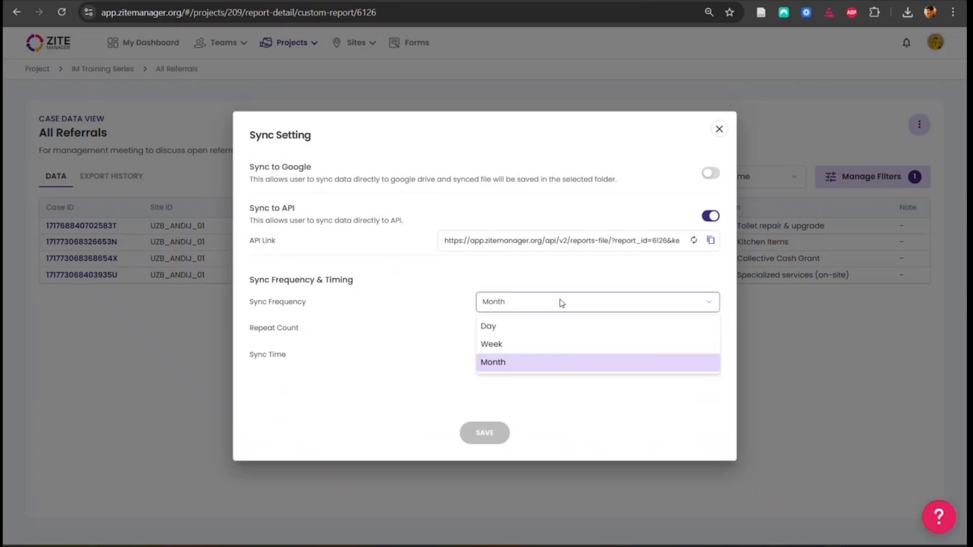
pyautogui.click(547, 328)
pyautogui.click(565, 336)
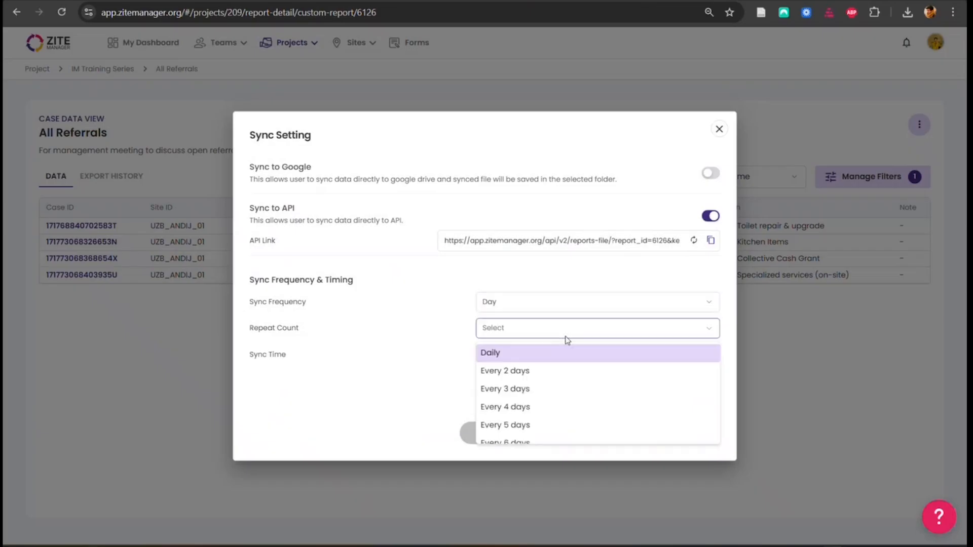
pyautogui.click(559, 353)
pyautogui.click(537, 356)
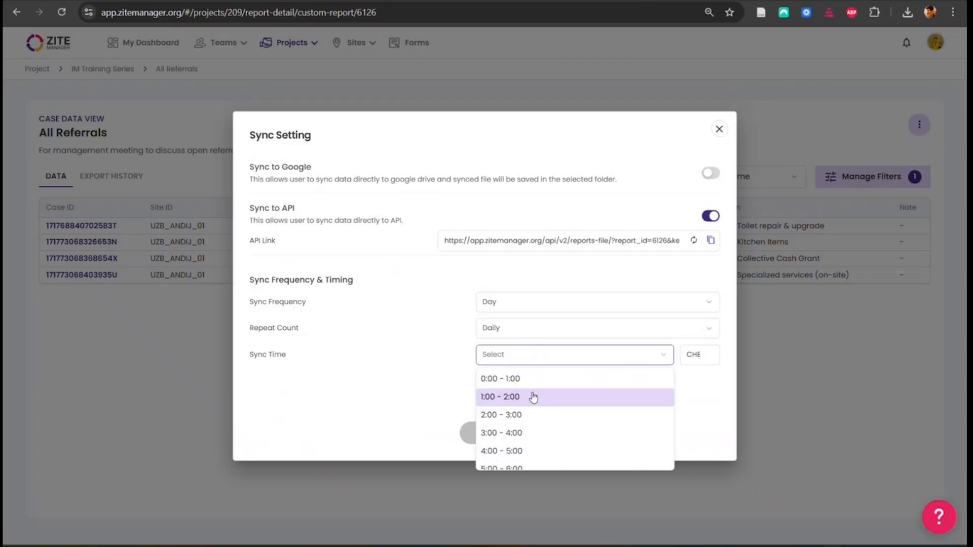
pyautogui.click(525, 432)
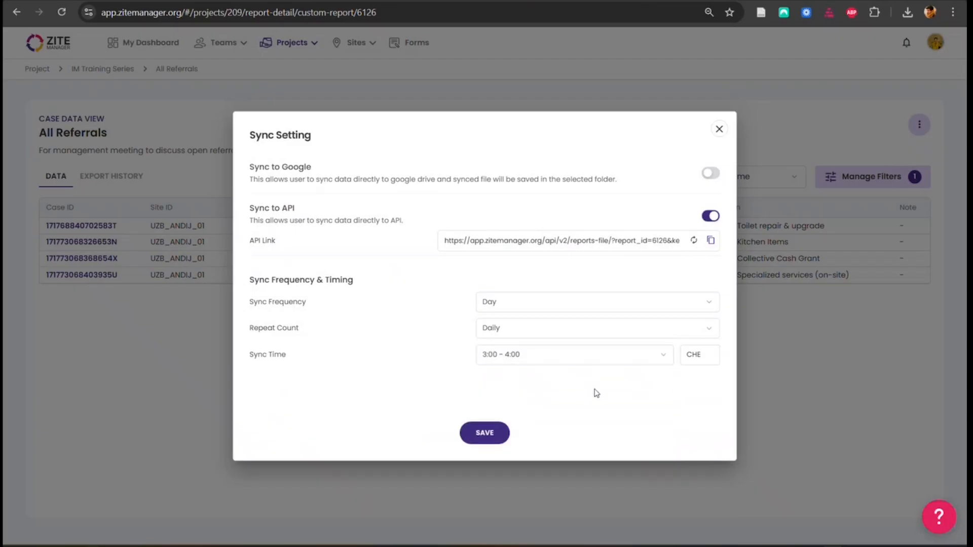
pyautogui.doubleClick(699, 357)
pyautogui.click(572, 408)
pyautogui.click(485, 435)
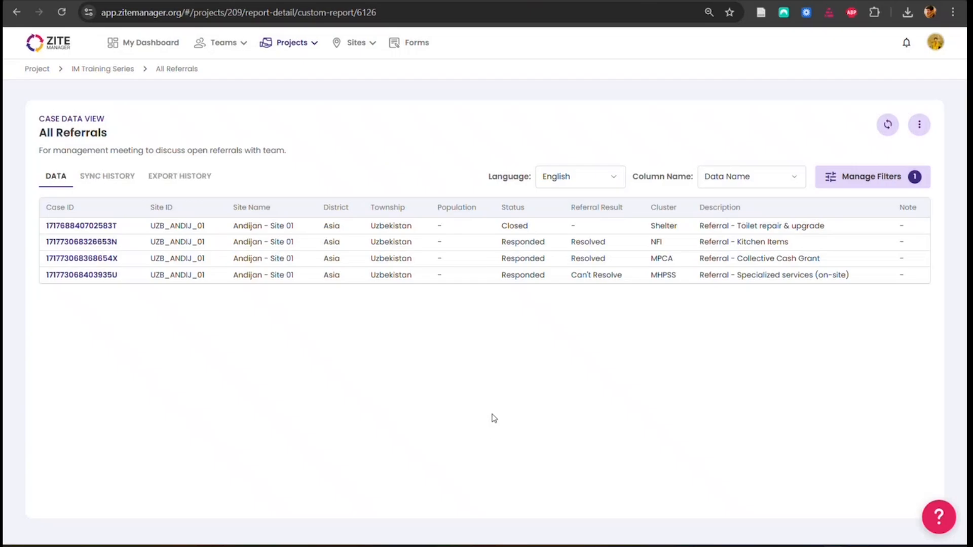
# - Check the sync history and export history of the All Referrals data view
pyautogui.click(99, 178)
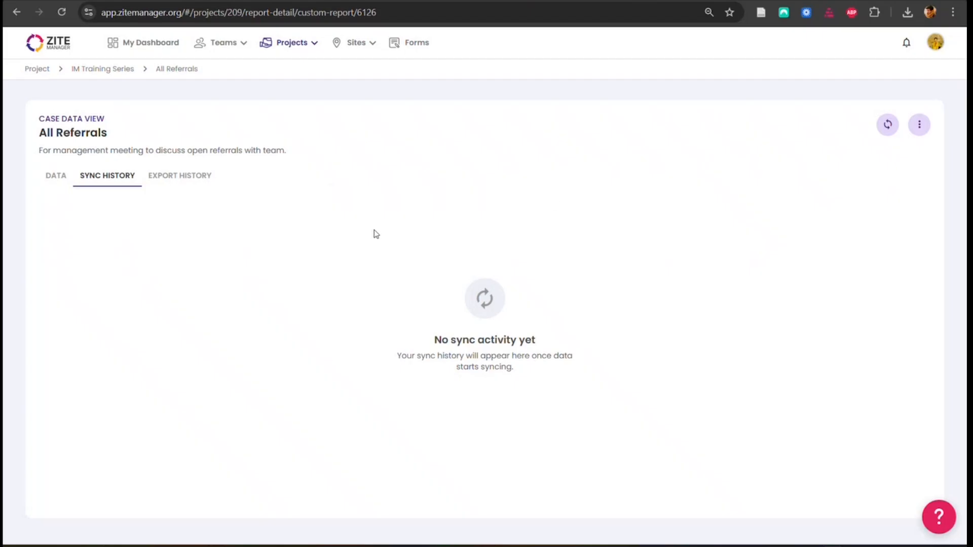
pyautogui.click(167, 174)
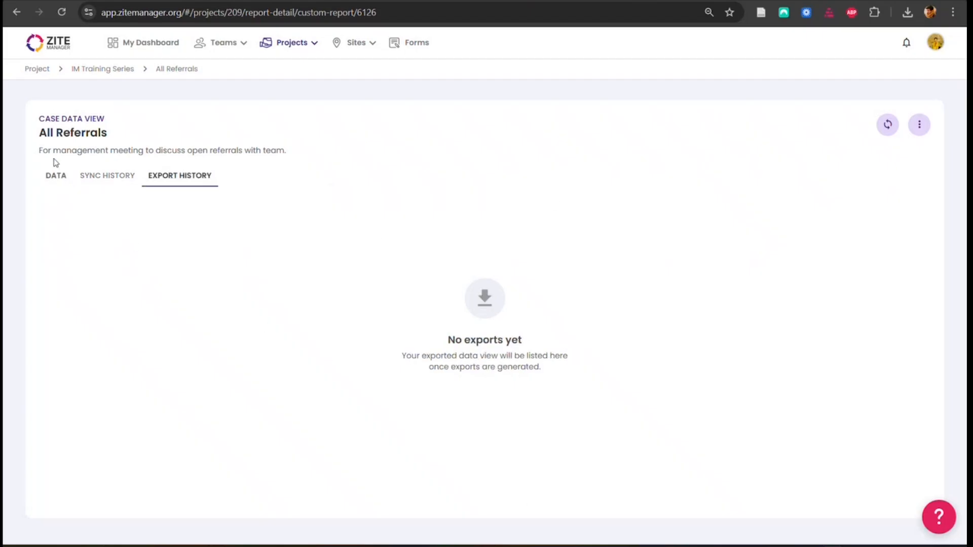
pyautogui.click(57, 176)
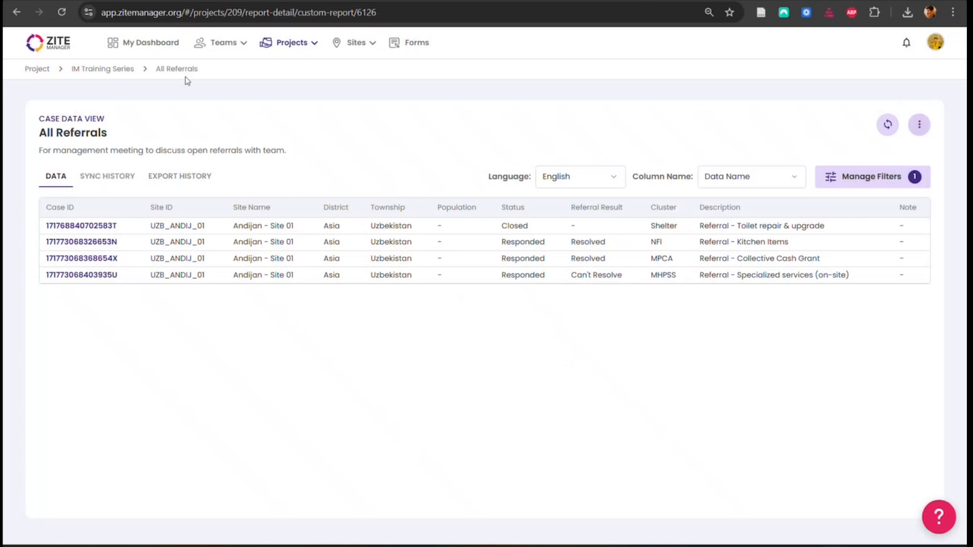
pyautogui.click(192, 176)
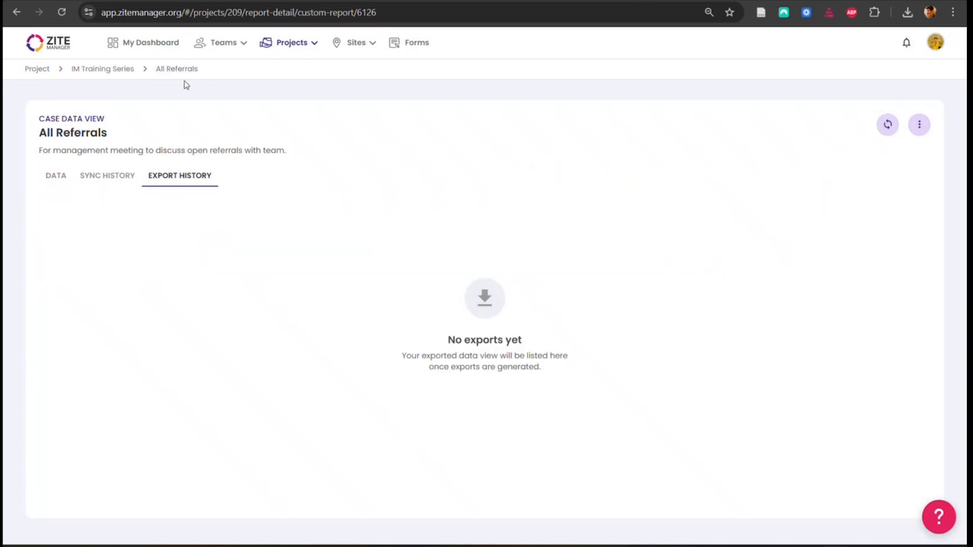
# - Export the All Referrals data view and dismiss the notification
pyautogui.click(919, 126)
pyautogui.click(864, 171)
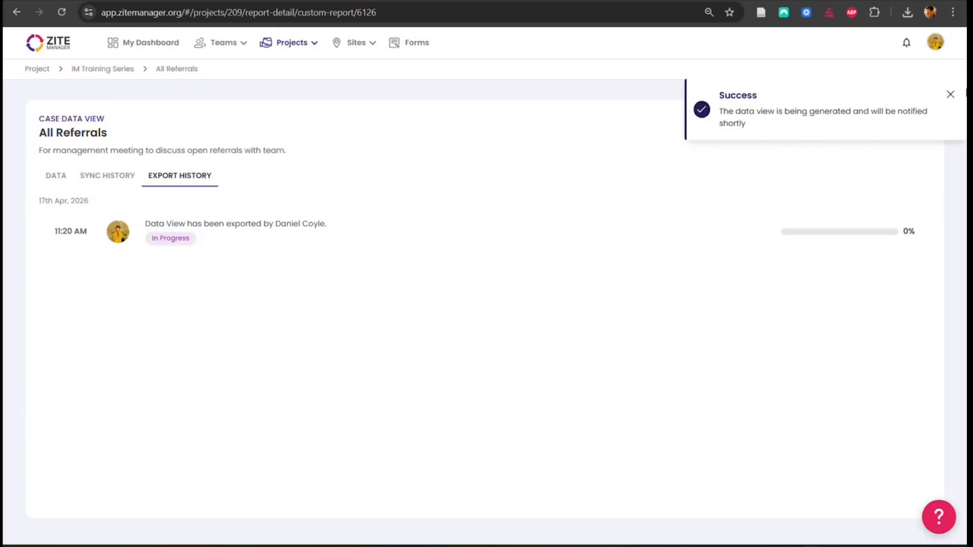
pyautogui.click(950, 95)
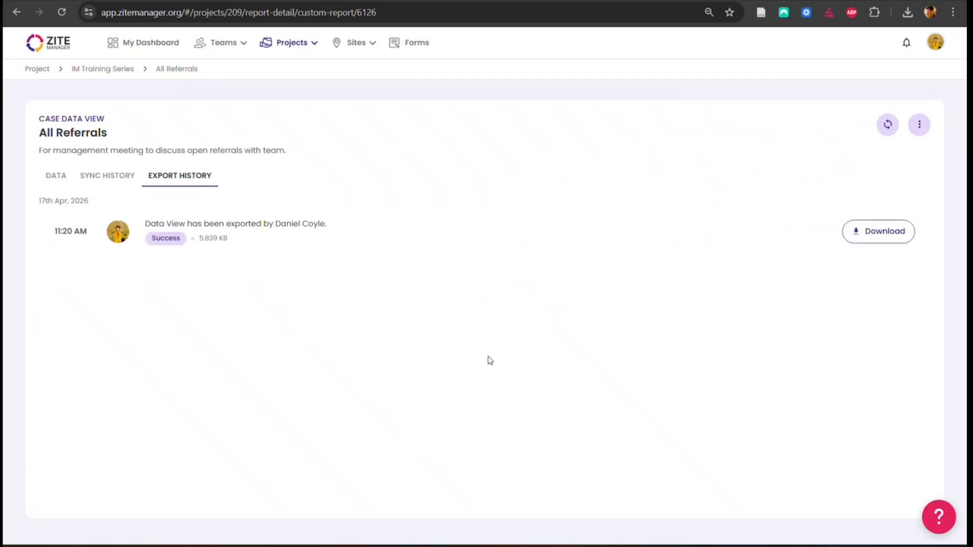
# - Copy the API link from the All Referrals sync settings and save the settings
pyautogui.click(918, 126)
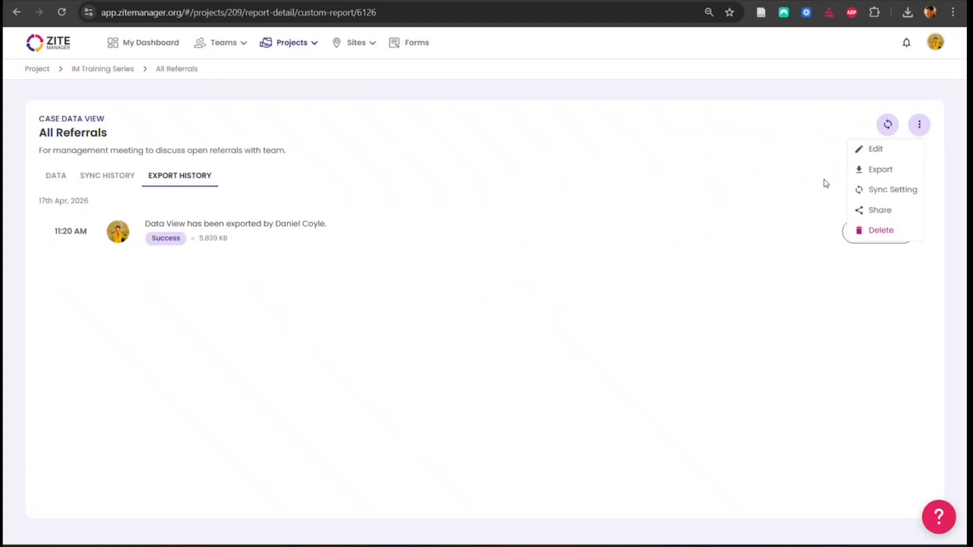
pyautogui.click(863, 190)
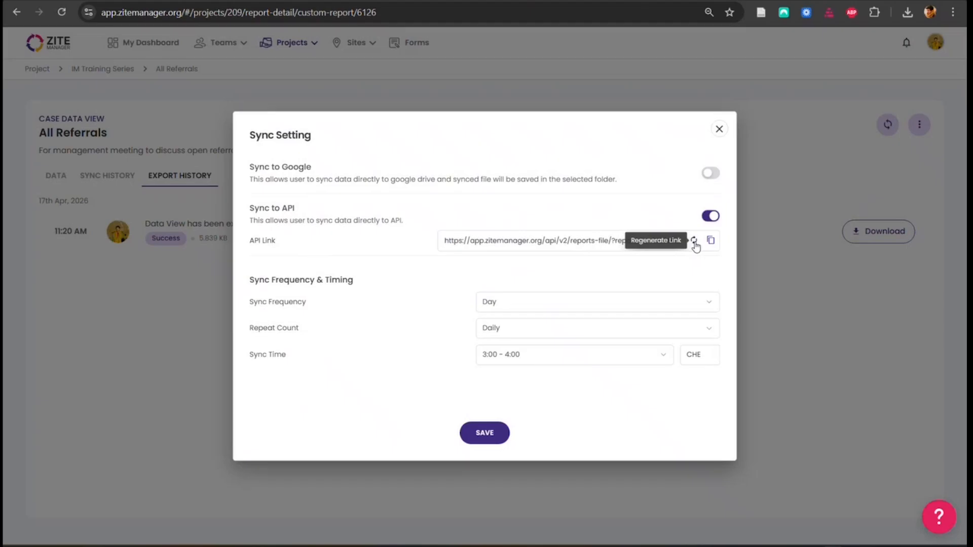
pyautogui.tripleClick(554, 239)
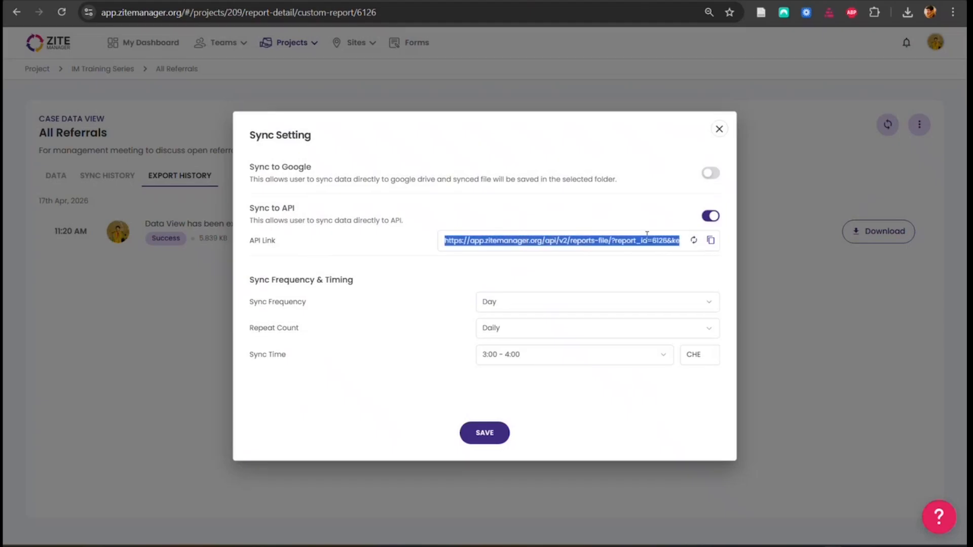
pyautogui.click(710, 240)
pyautogui.click(496, 437)
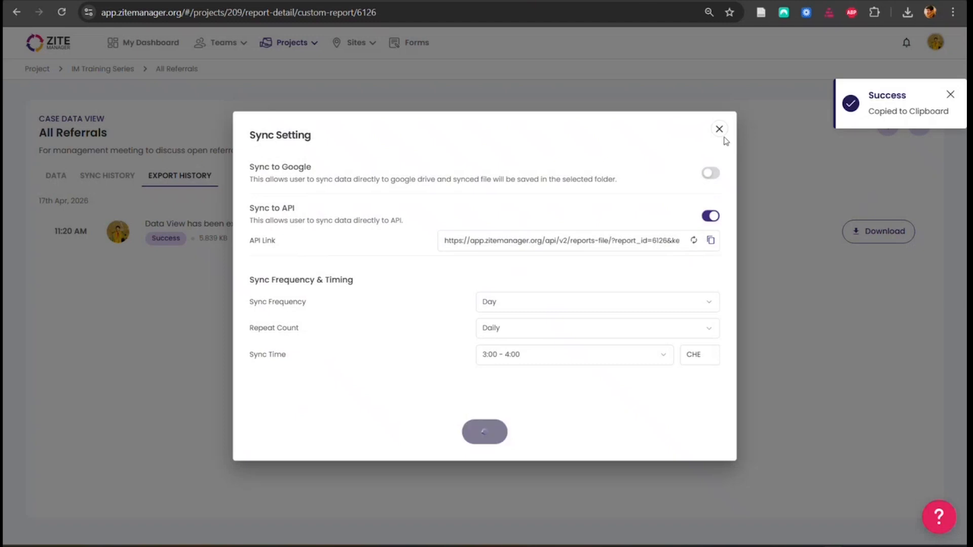
# - Open the copied API link, including its API key, in a new browser tab
pyautogui.hotkey('ctrl', 't')
pyautogui.hotkey('ctrl', 'v')
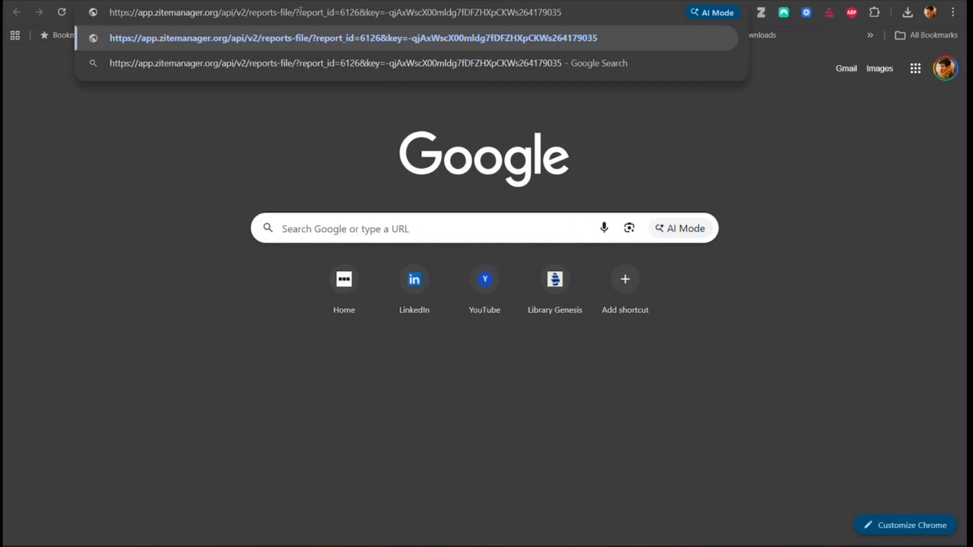
pyautogui.moveTo(298, 12); pyautogui.dragTo(667, 10)
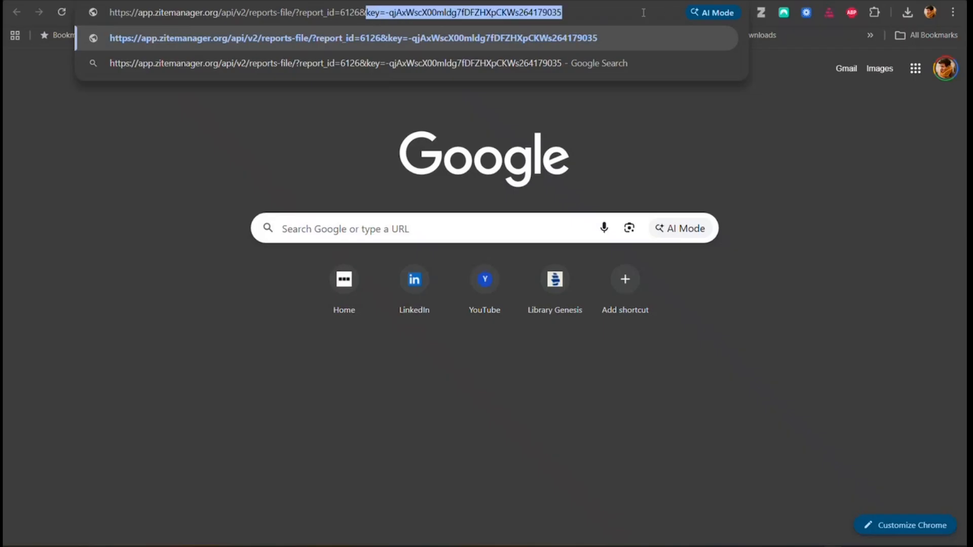
pyautogui.press('Return')
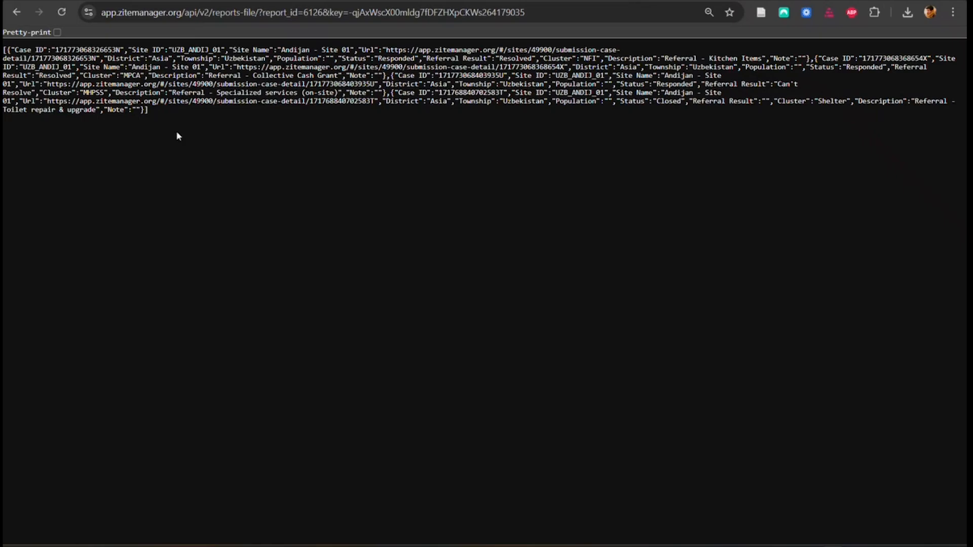
# - Examine the JSON case records returned by the API link, especially the last referral record
pyautogui.moveTo(154, 111); pyautogui.dragTo(4, 50)
pyautogui.click(31, 83)
pyautogui.moveTo(147, 109); pyautogui.dragTo(5, 92)
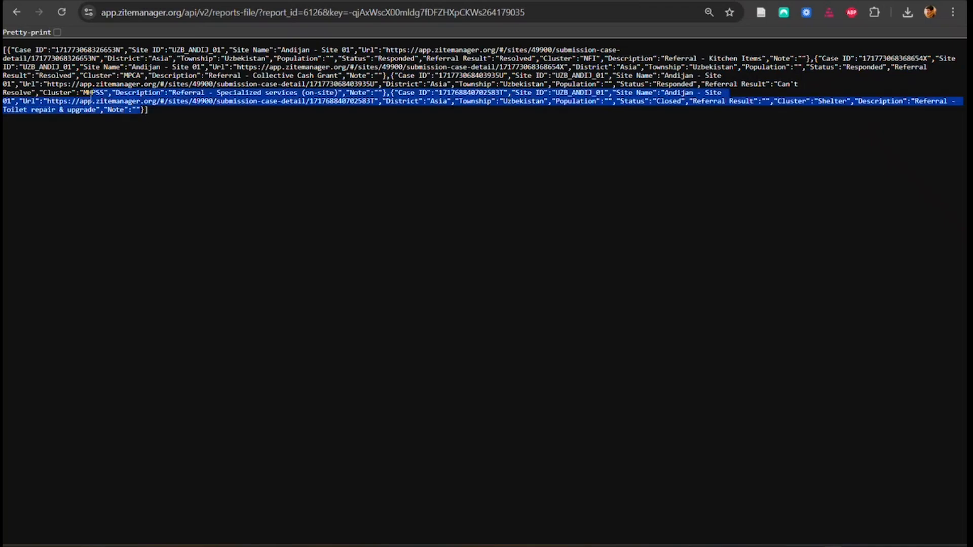
pyautogui.click(291, 146)
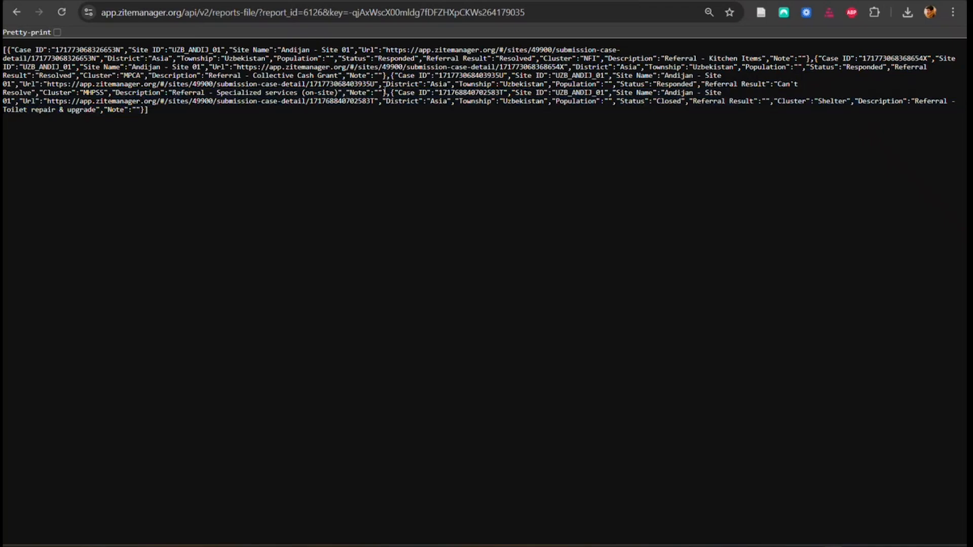
pyautogui.moveTo(386, 94); pyautogui.dragTo(146, 110)
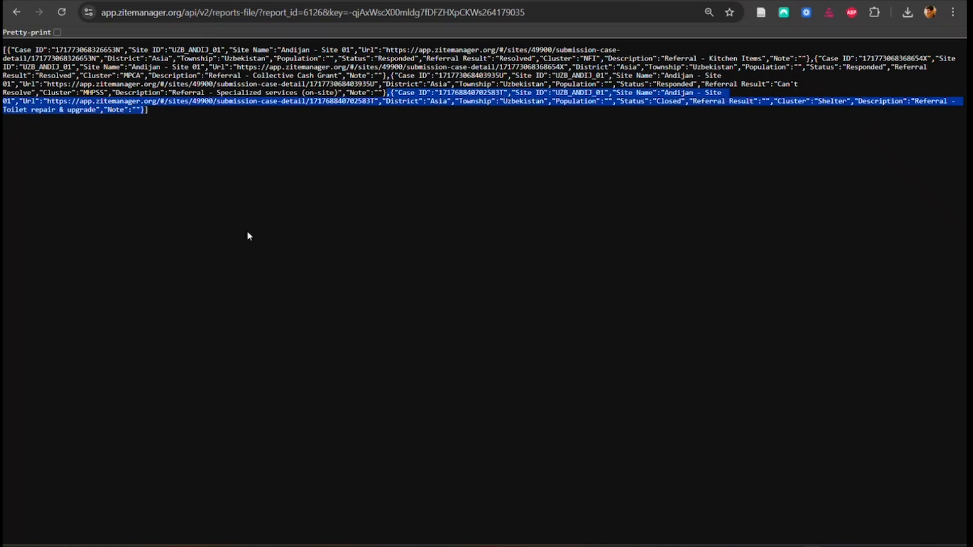
pyautogui.click(483, 13)
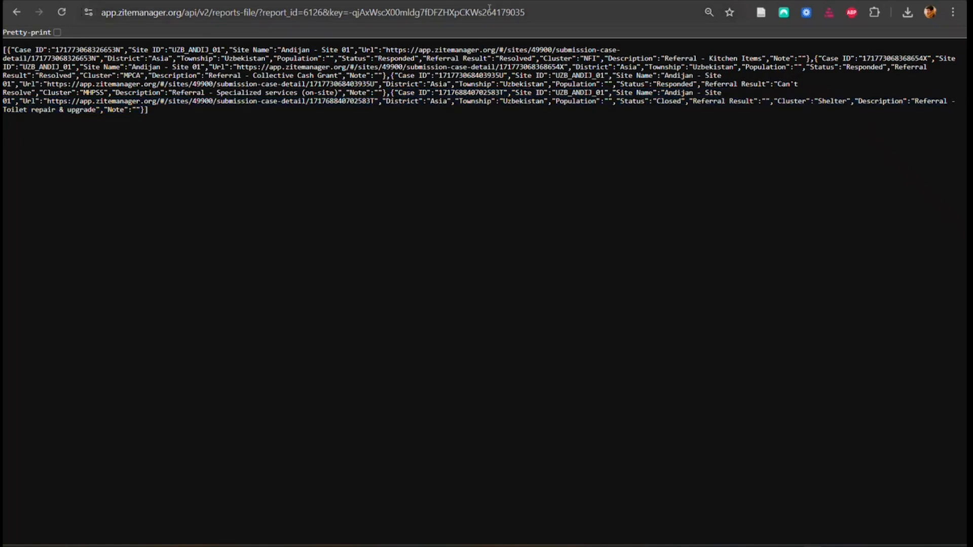
pyautogui.click(264, 188)
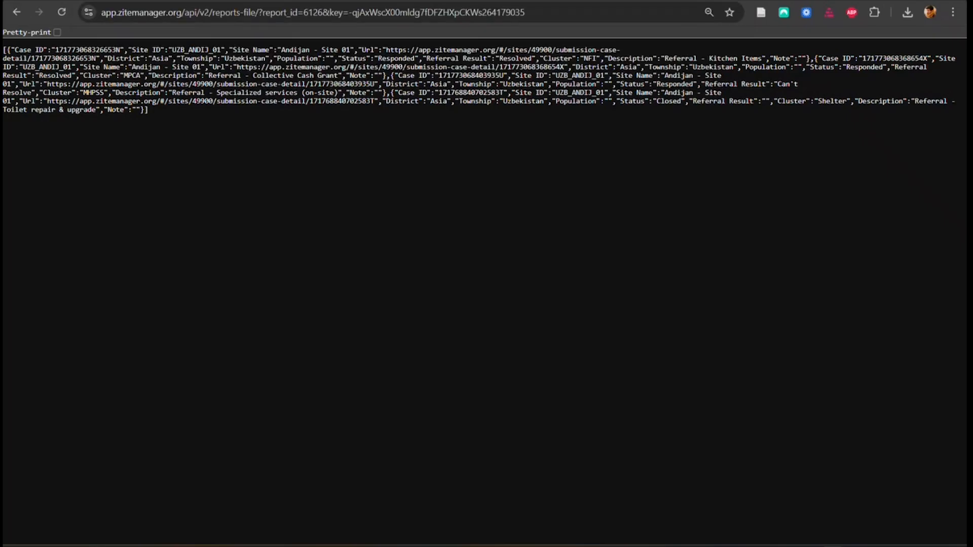
# - Switch to the exported referrals workbook in Excel, enable editing and add a new worksheet
pyautogui.moveTo(369, 545)
pyautogui.click(420, 456)
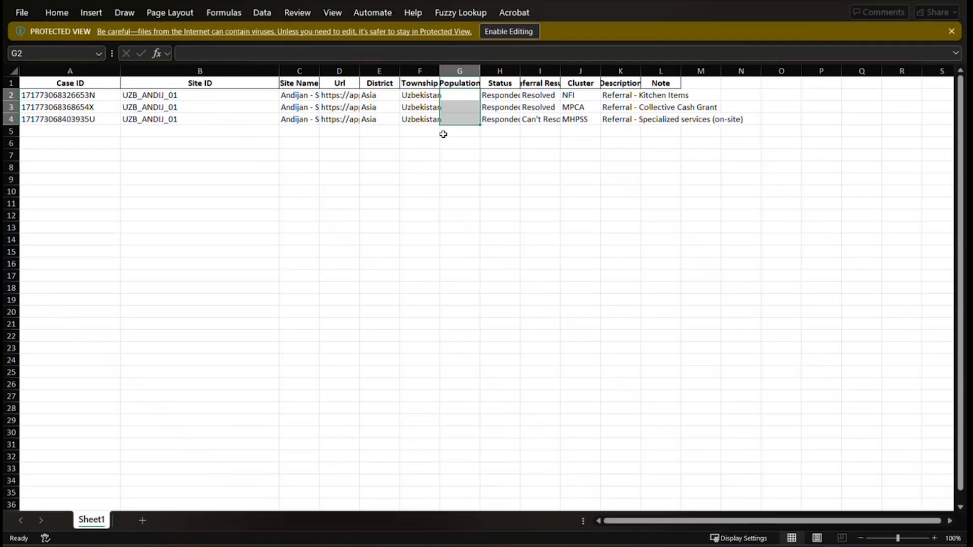
pyautogui.click(510, 33)
pyautogui.click(405, 246)
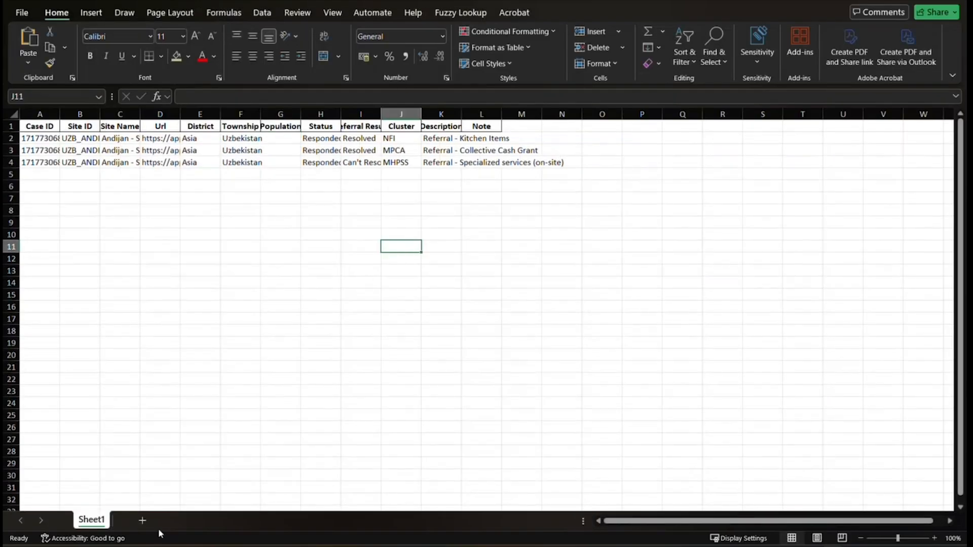
pyautogui.click(144, 521)
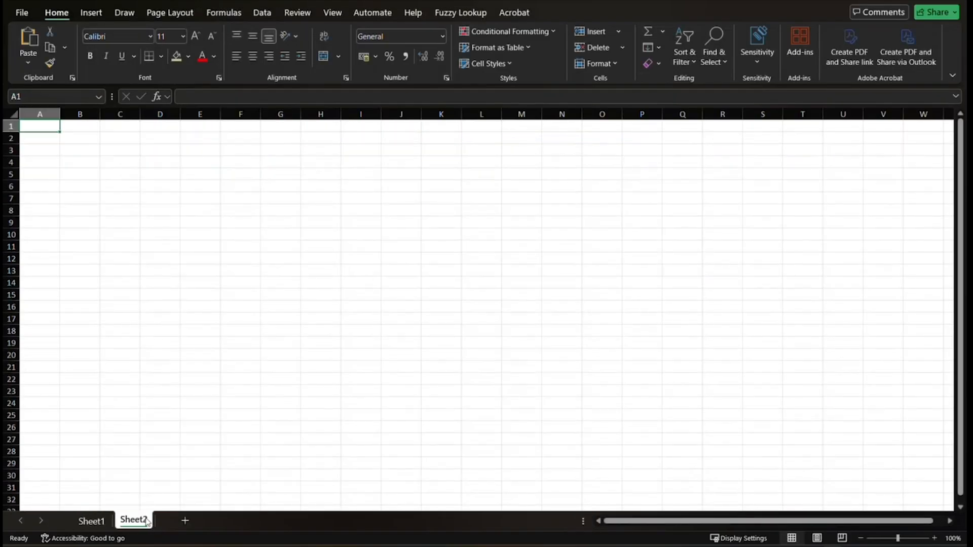
# - Import web data using the copied API link with its key, and convert the record list to a table with no delimiter
pyautogui.click(269, 15)
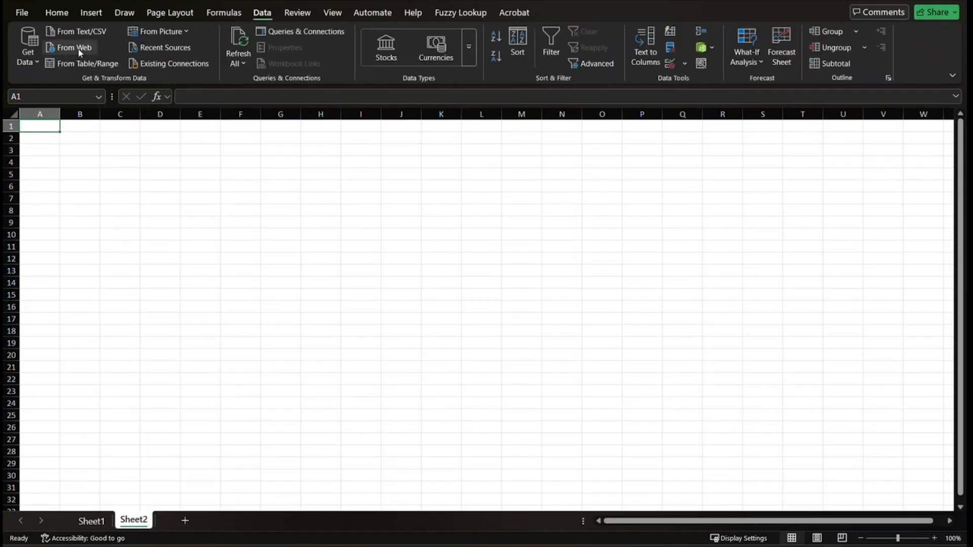
pyautogui.click(80, 49)
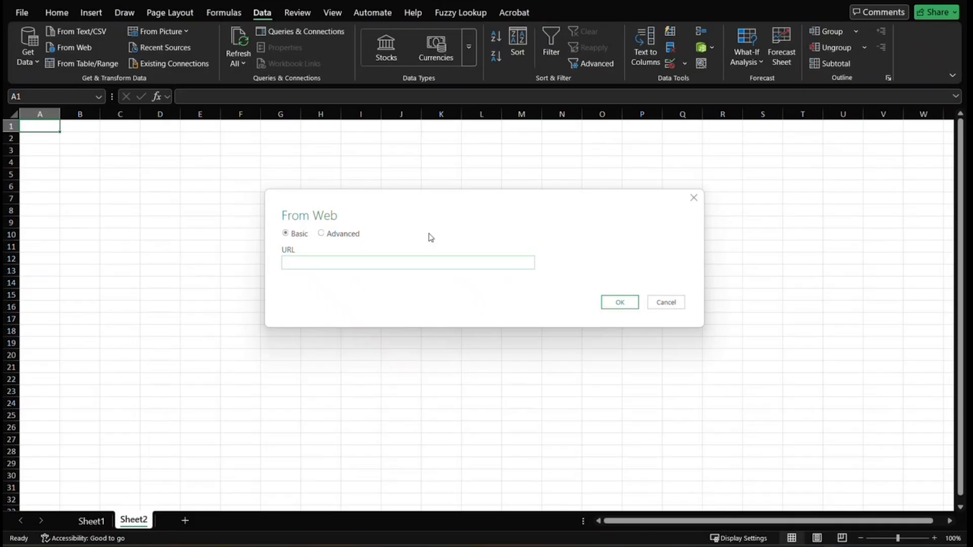
pyautogui.hotkey('ctrl', 'v')
pyautogui.click(623, 305)
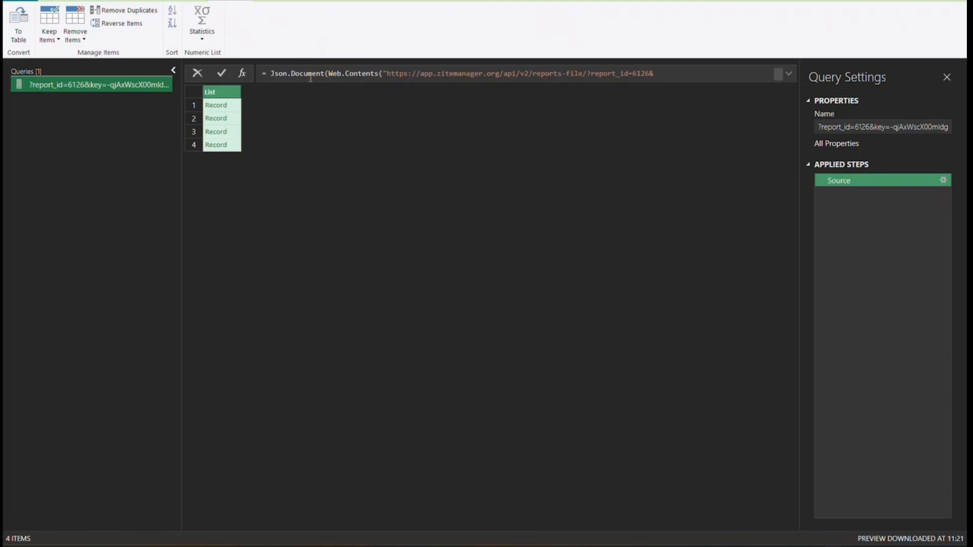
pyautogui.click(20, 45)
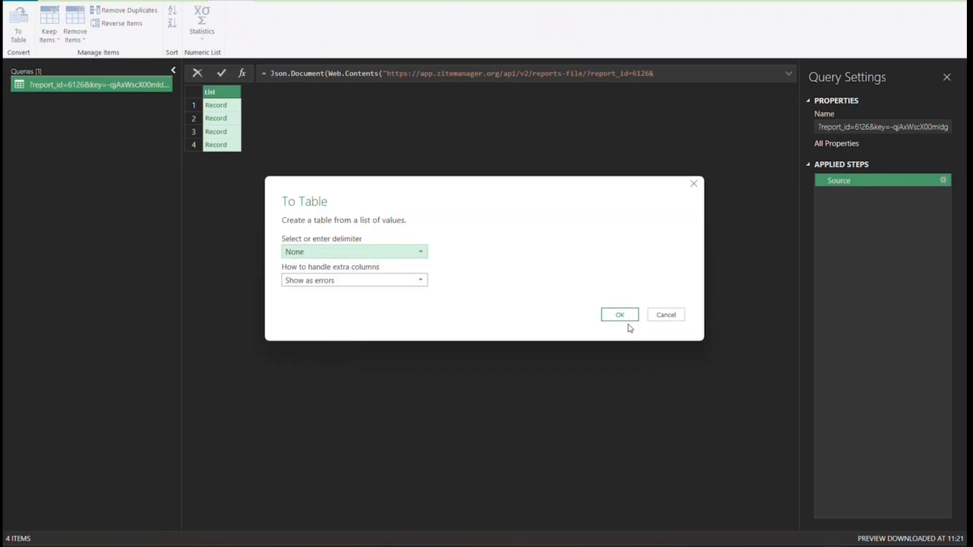
pyautogui.click(625, 318)
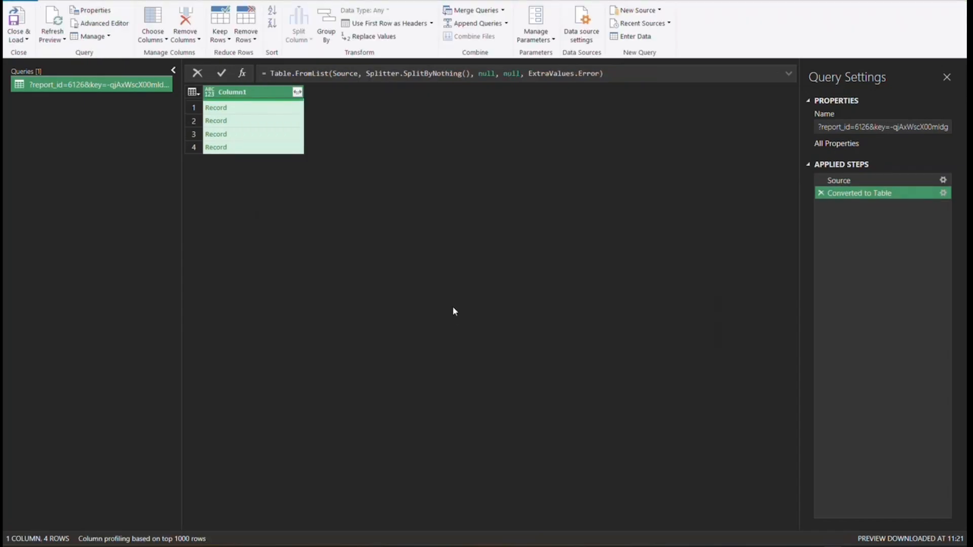
# - Expand Column1 into all its fields without the original column name as prefix, and load the query into the workbook
pyautogui.click(297, 92)
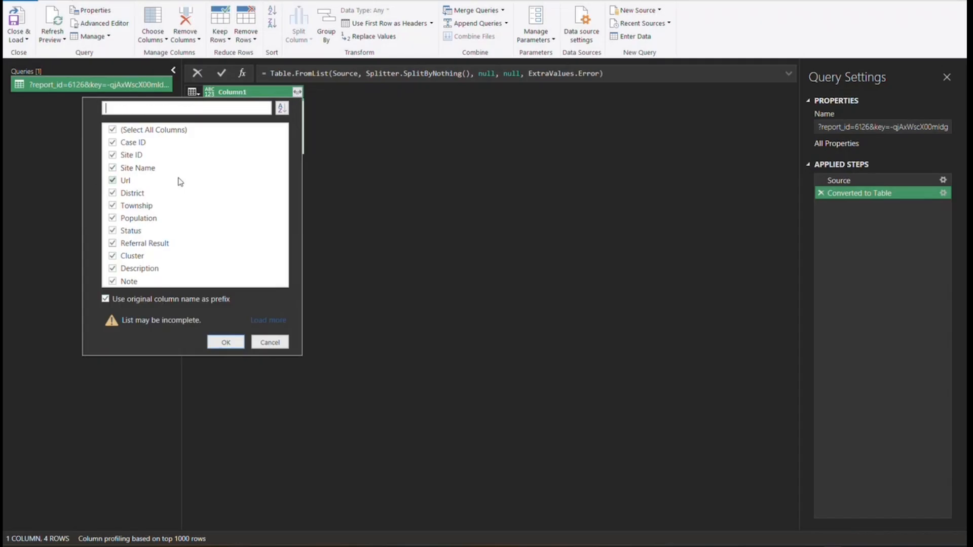
pyautogui.click(120, 299)
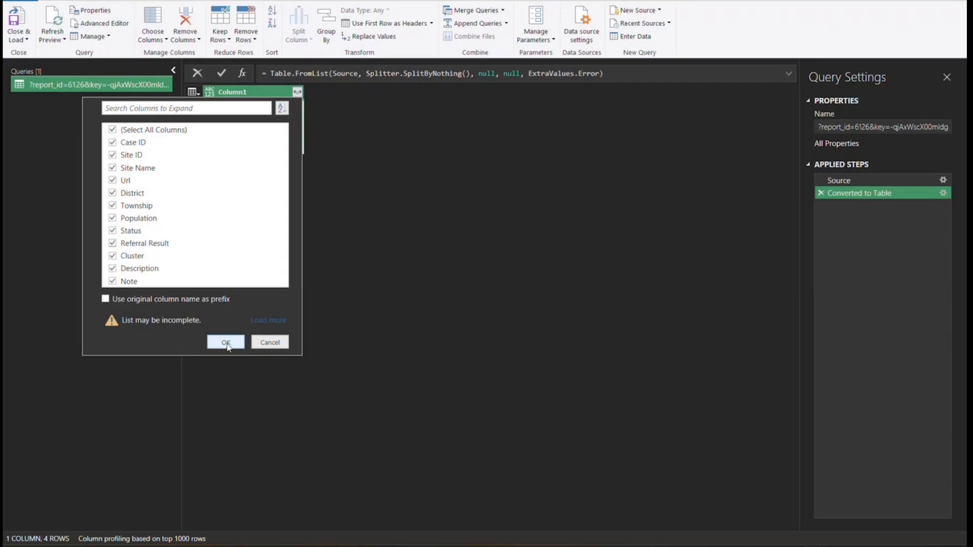
pyautogui.click(226, 342)
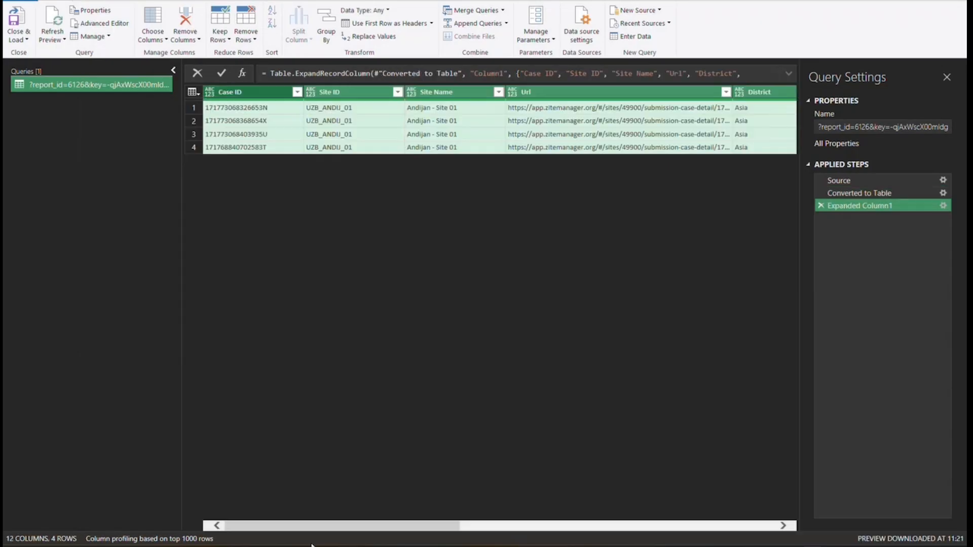
pyautogui.moveTo(323, 526); pyautogui.dragTo(144, 434)
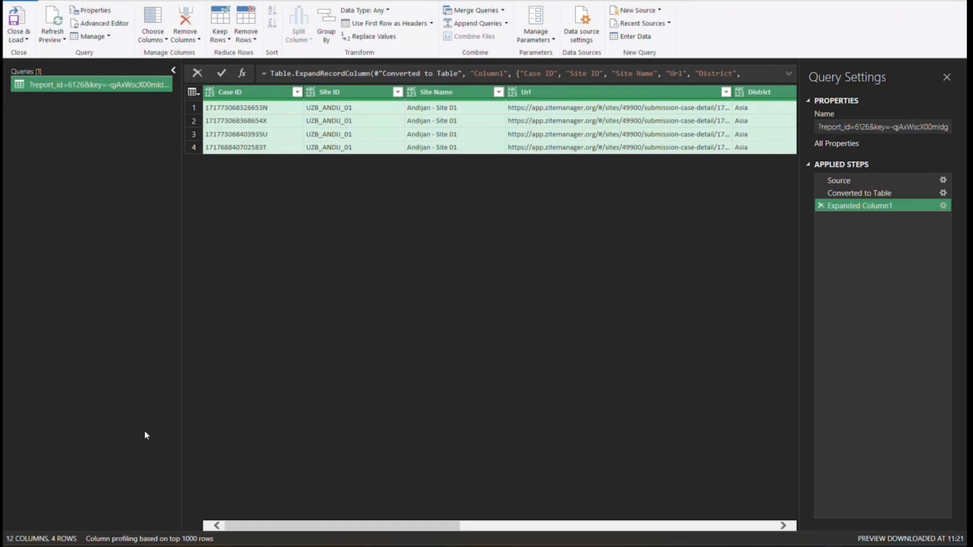
pyautogui.click(18, 23)
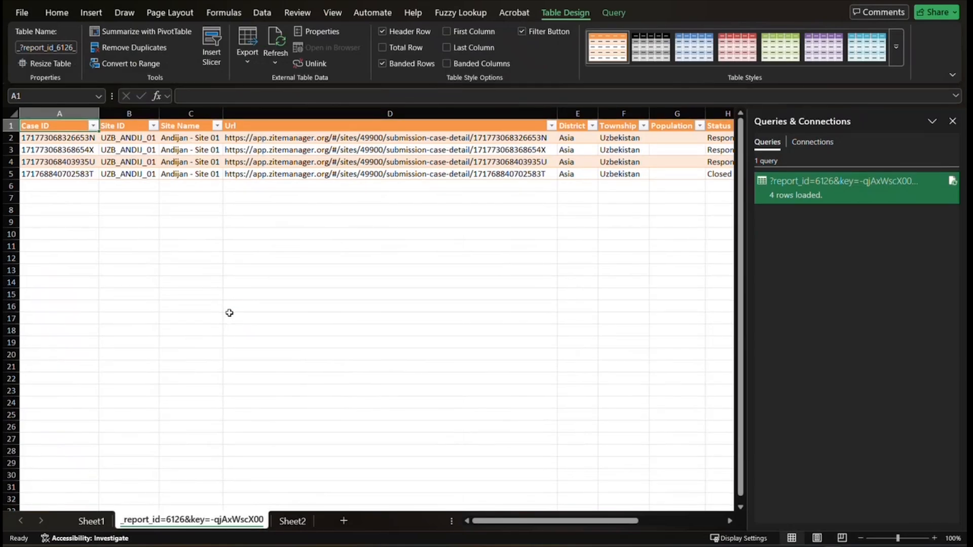
# - Review the header columns of the loaded referrals table from Case ID through Description
pyautogui.press('Right')
pyautogui.press('Right')
pyautogui.press('Right')
pyautogui.press('Right')
pyautogui.press('Right')
pyautogui.press('Right')
pyautogui.press('Right')
pyautogui.press('Right')
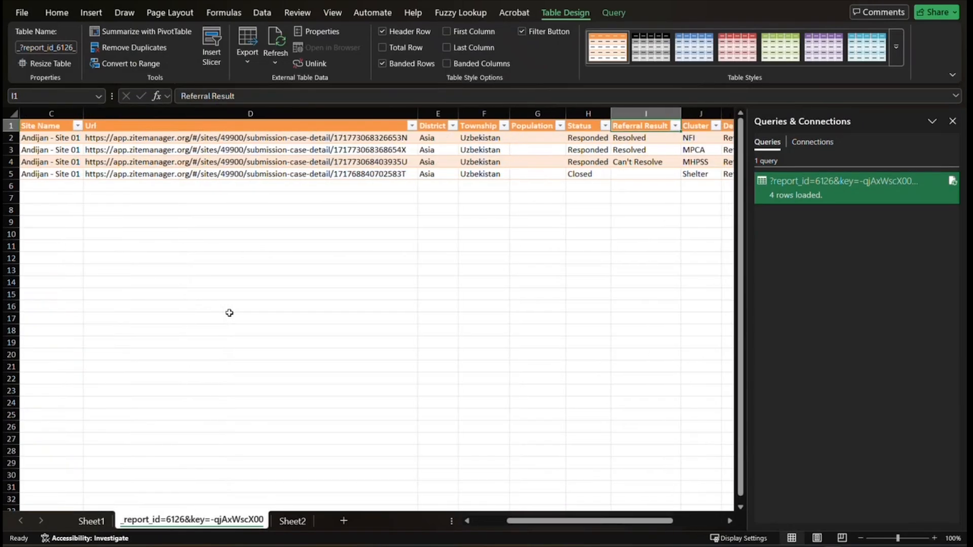
pyautogui.press('Right')
pyautogui.press('Right')
pyautogui.press('Left')
pyautogui.press('Left')
pyautogui.press('Left')
pyautogui.press('Left')
pyautogui.press('Left')
pyautogui.press('Left')
pyautogui.press('Left')
pyautogui.press('Left')
pyautogui.press('Left')
pyautogui.press('Left')
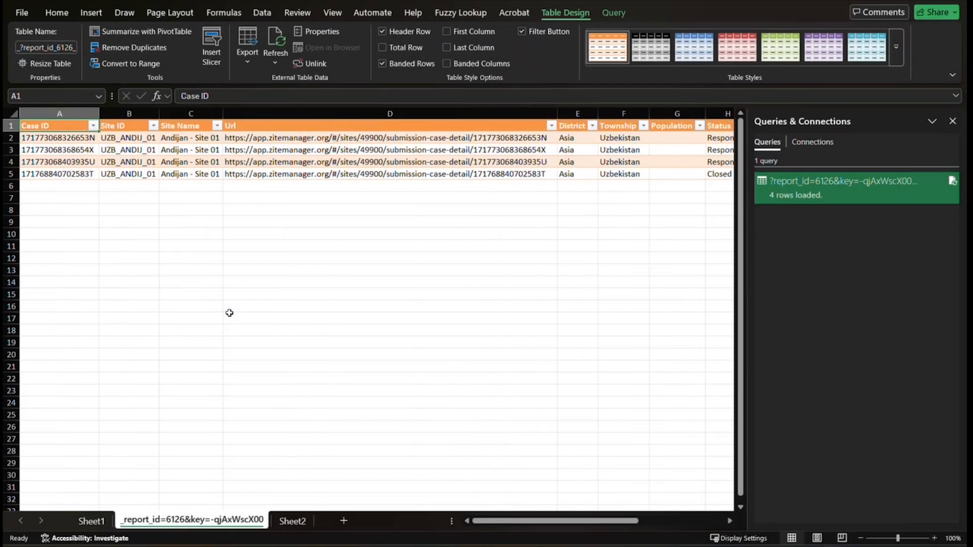
# - Refresh the referrals table and clear the contents of rows 3 and 4
pyautogui.click(275, 40)
pyautogui.moveTo(81, 150); pyautogui.dragTo(758, 171)
pyautogui.moveTo(506, 174); pyautogui.dragTo(479, 166)
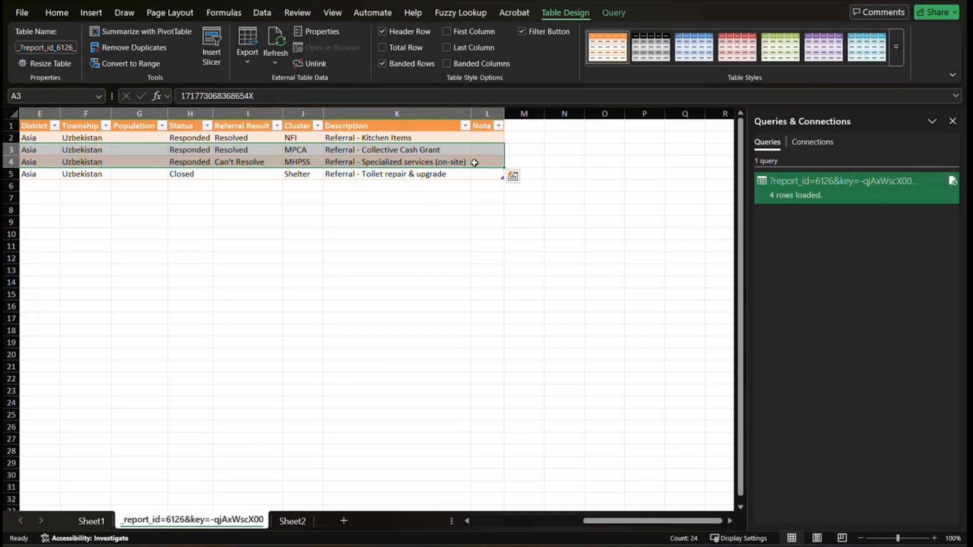
pyautogui.press('Delete')
# - Enter "Write in new information" in cell B3 and widen the Site ID column to fit it
pyautogui.press('Right')
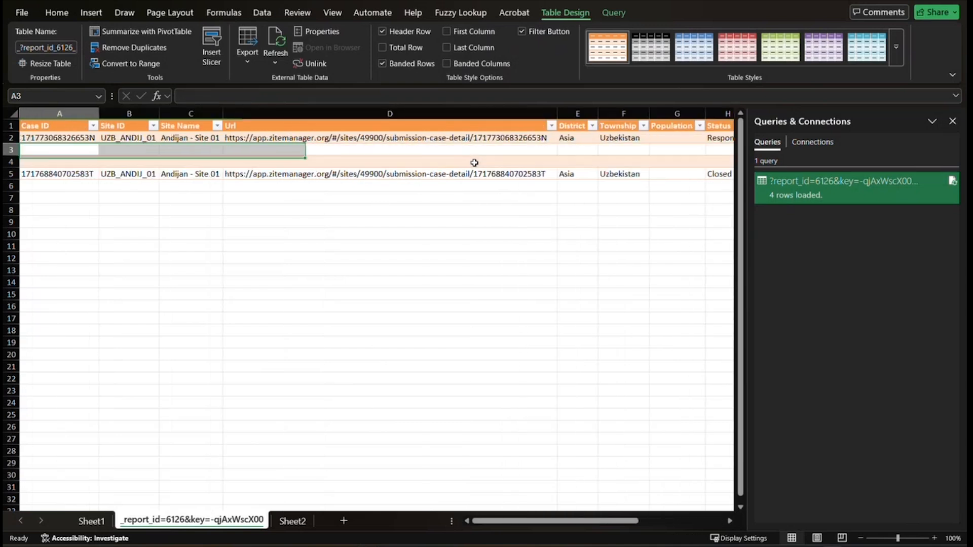
pyautogui.write('Write in')
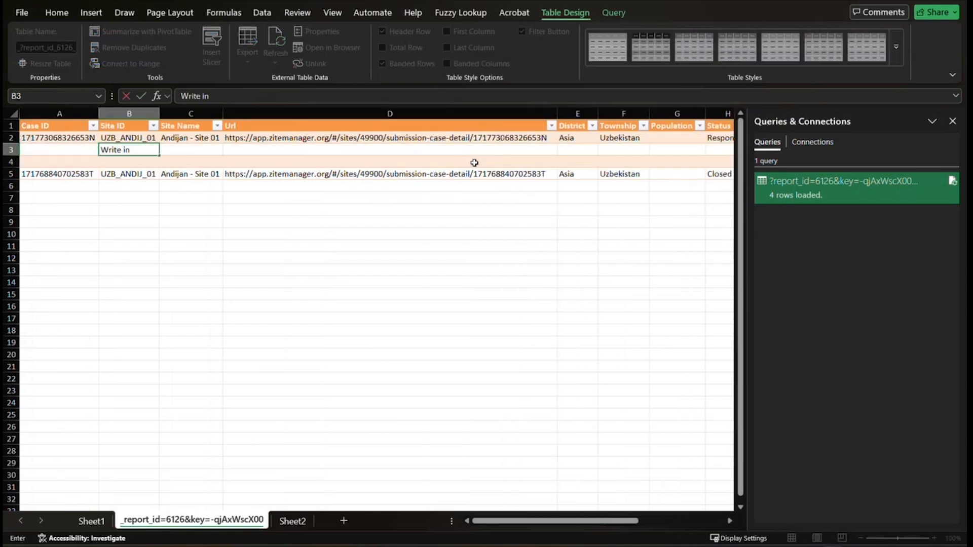
pyautogui.write(' new finformation')
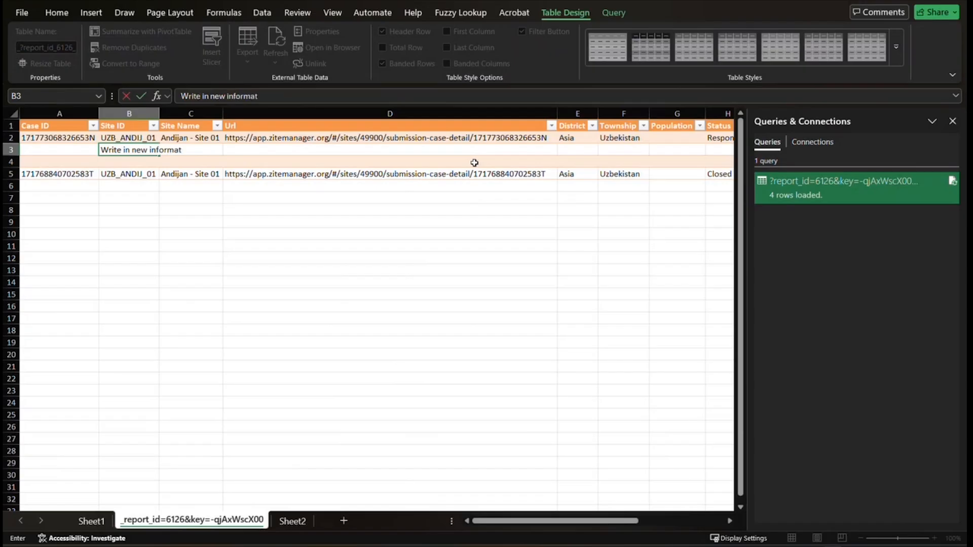
pyautogui.press('Return')
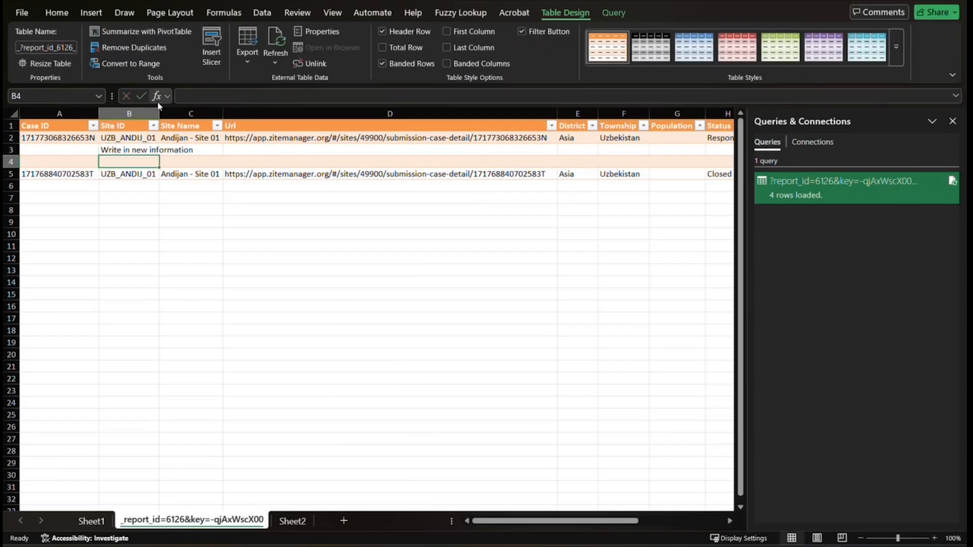
pyautogui.moveTo(160, 113); pyautogui.dragTo(219, 138)
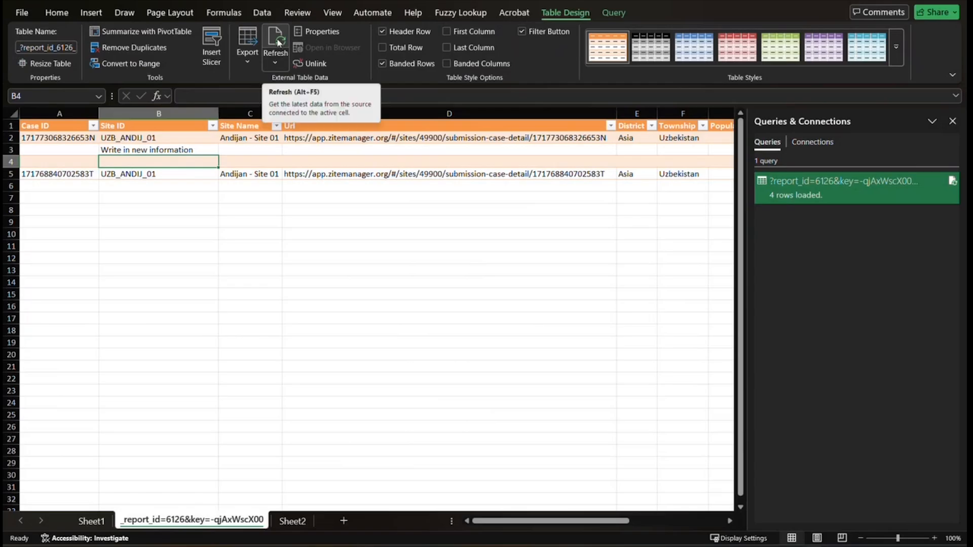
# - Refresh the referrals table and rename its query "6126 All Referrals" in the query editor
pyautogui.click(278, 43)
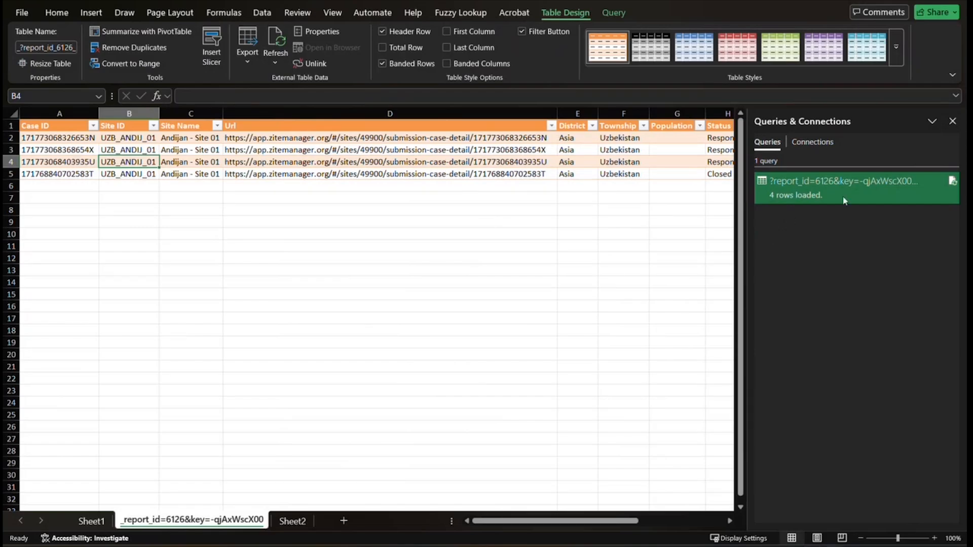
pyautogui.moveTo(842, 201)
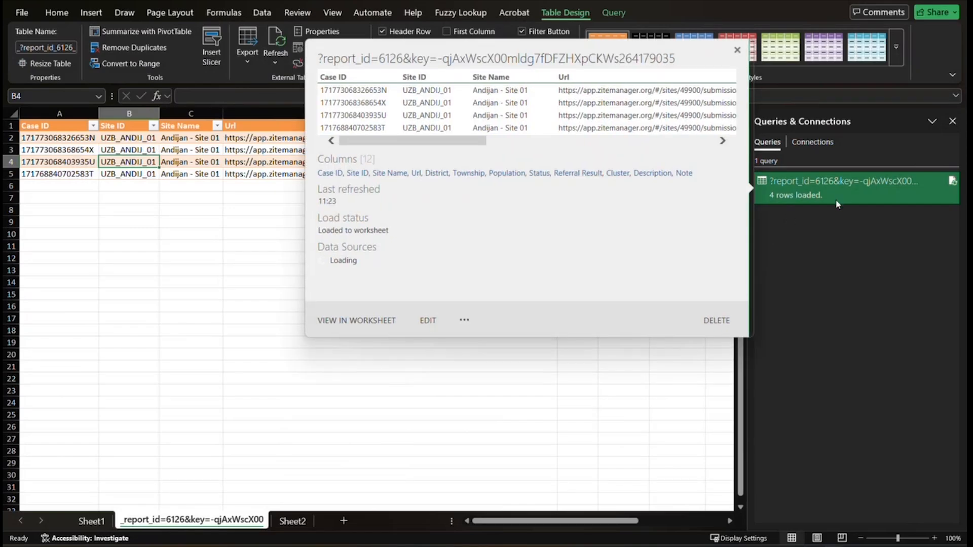
pyautogui.rightClick(834, 192)
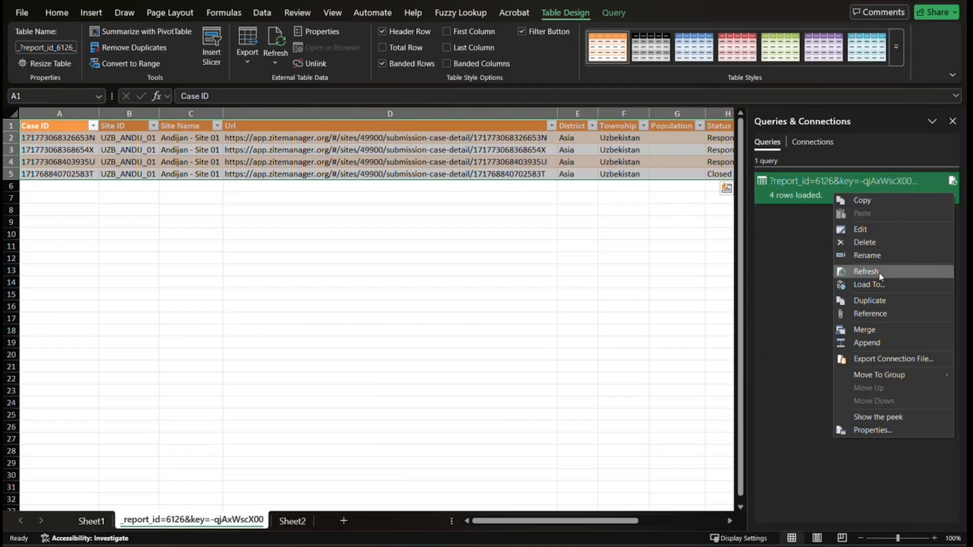
pyautogui.click(862, 229)
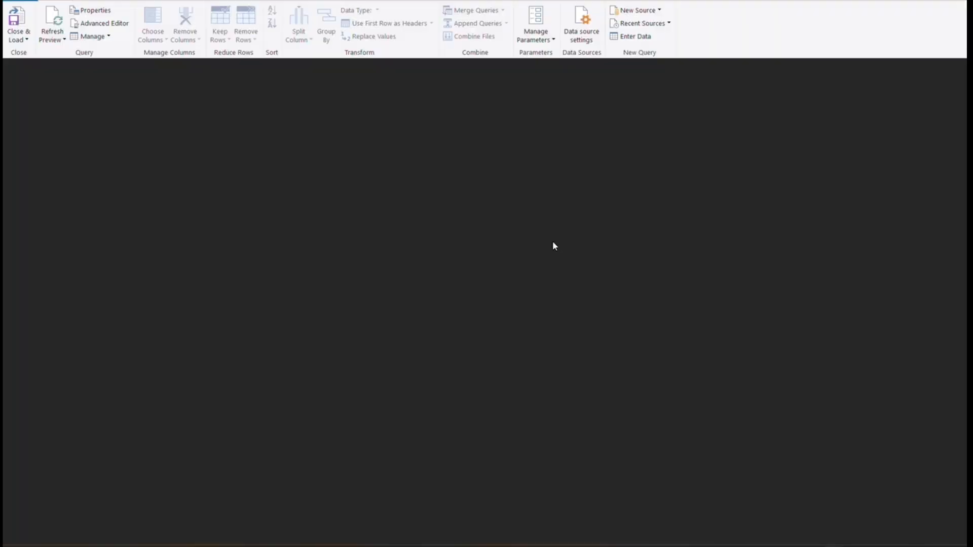
pyautogui.click(844, 127)
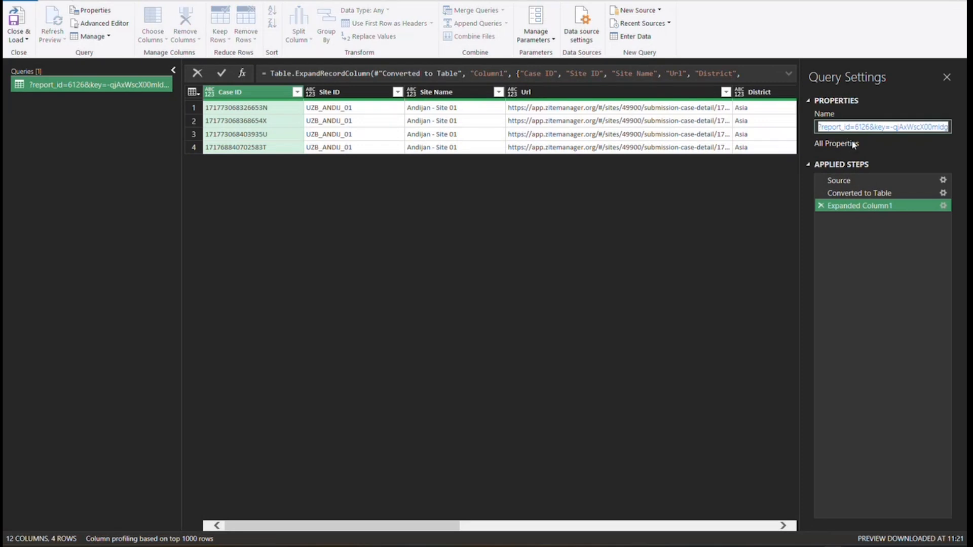
pyautogui.write('6126')
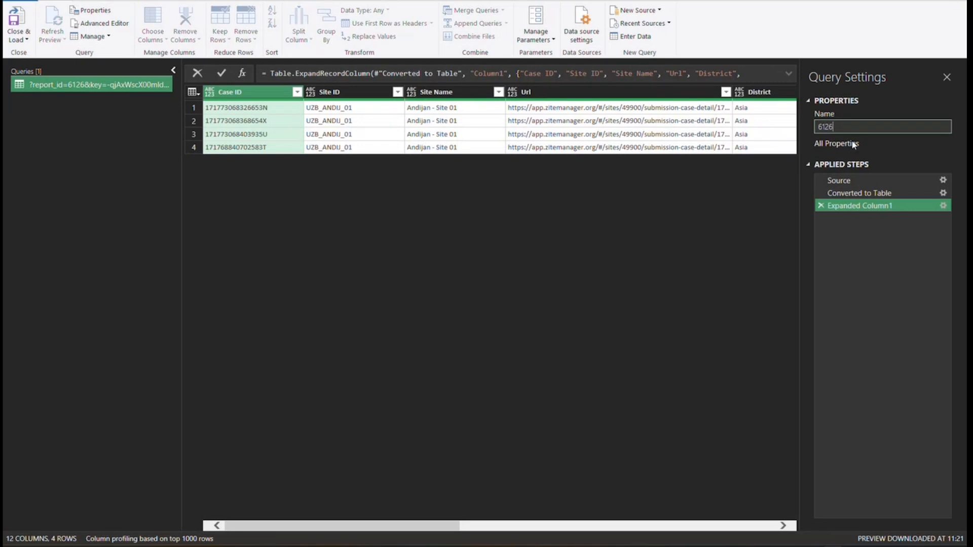
pyautogui.write(' All Referrals')
pyautogui.press('Return')
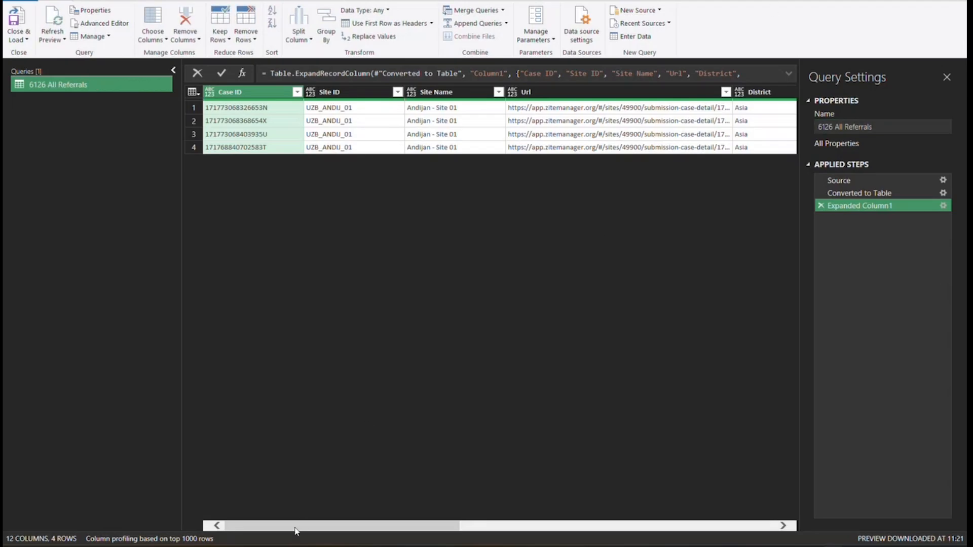
# - Strip the "Referral - " prefix from the Description column by replacing it with an empty value
pyautogui.moveTo(295, 528); pyautogui.dragTo(634, 542)
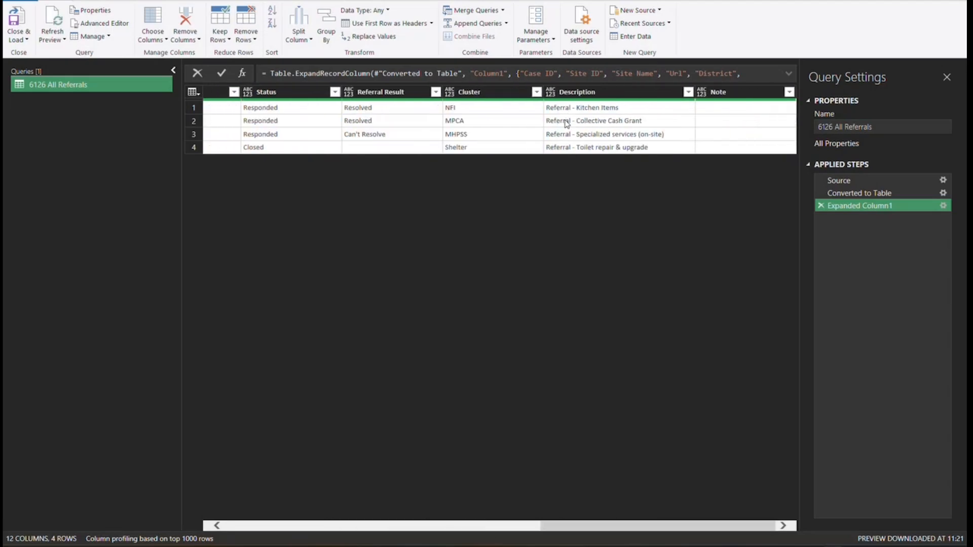
pyautogui.click(572, 92)
pyautogui.click(136, 1)
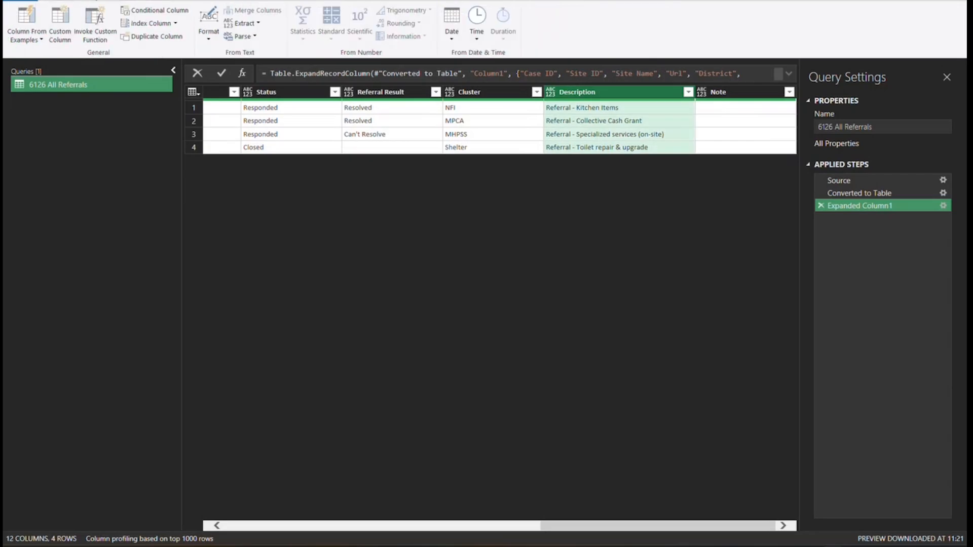
pyautogui.click(96, 0)
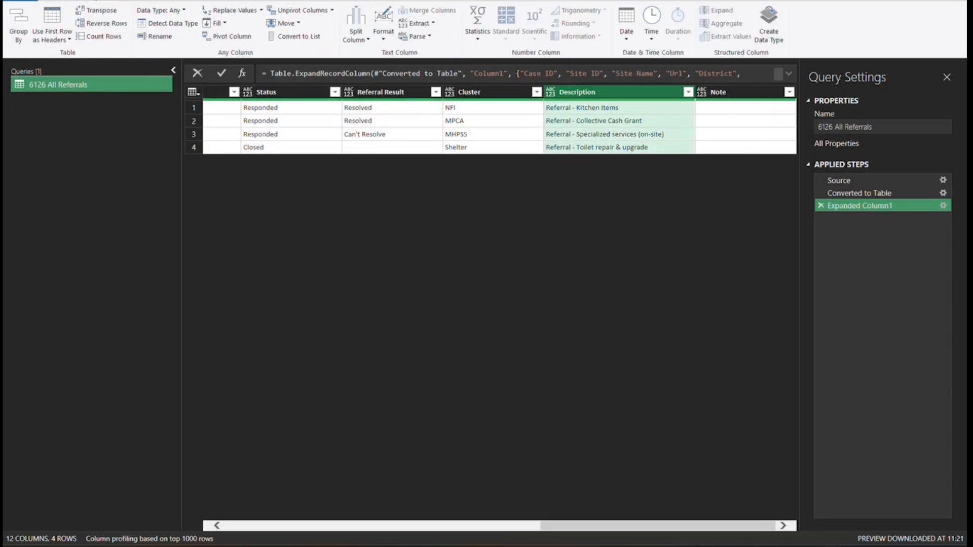
pyautogui.click(231, 10)
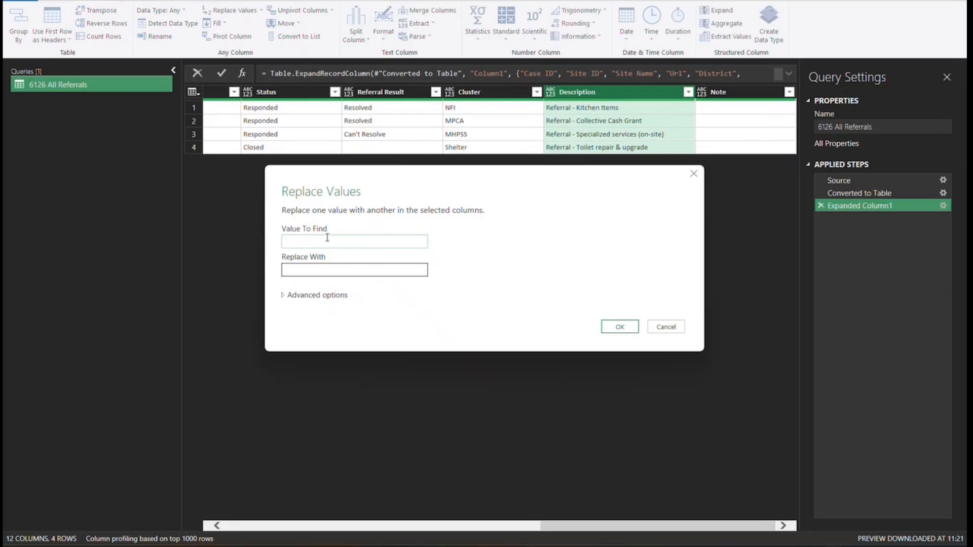
pyautogui.write('Referral -')
pyautogui.click(290, 271)
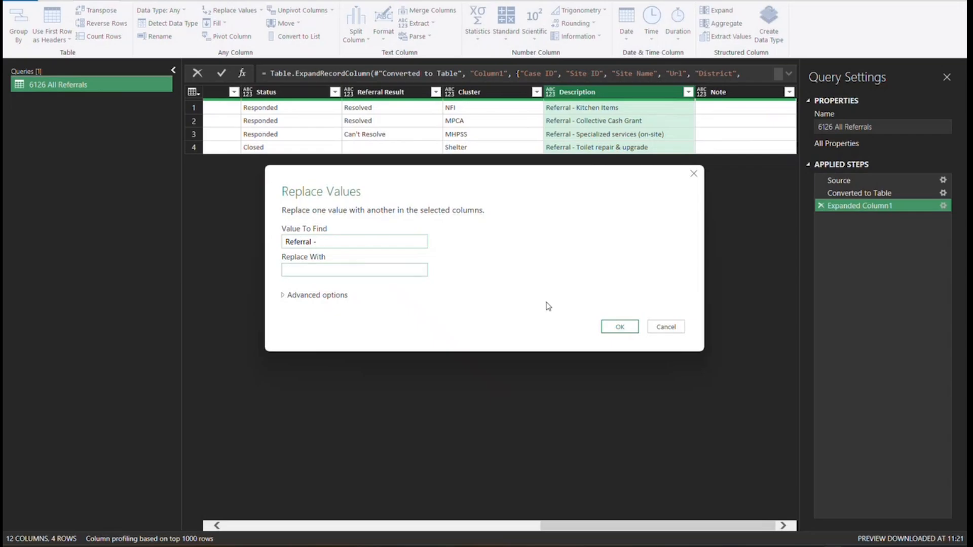
pyautogui.click(619, 327)
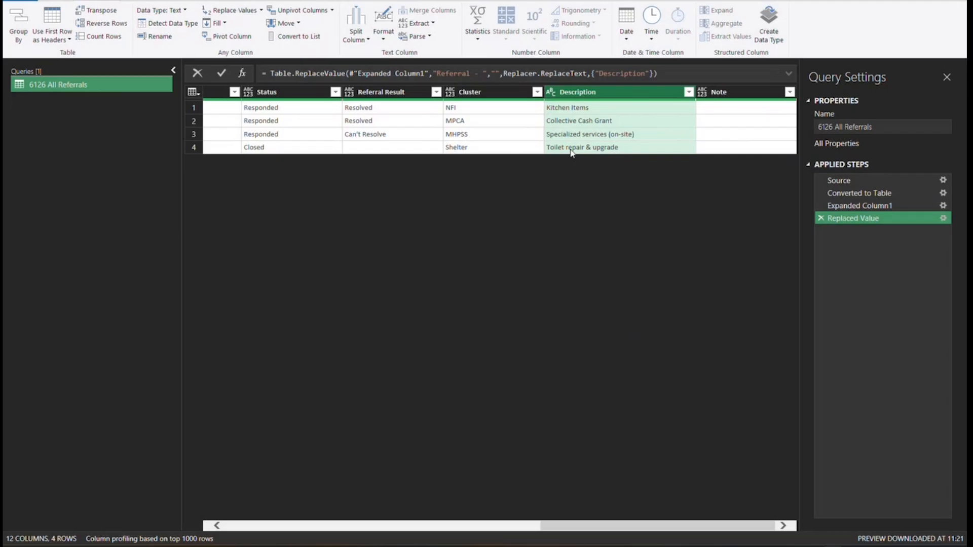
# - Filter the Status column to exclude Closed and keep only Responded rows
pyautogui.click(319, 92)
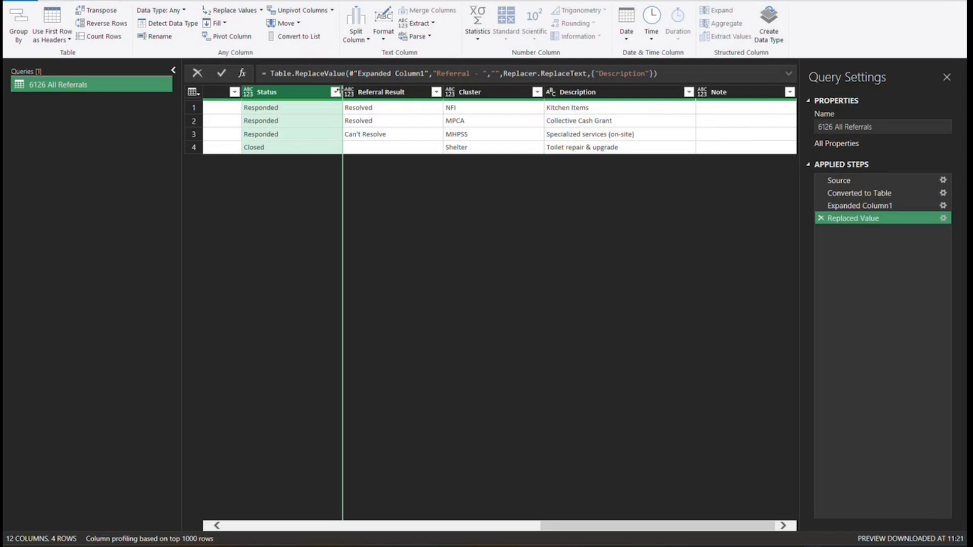
pyautogui.click(336, 92)
pyautogui.click(158, 236)
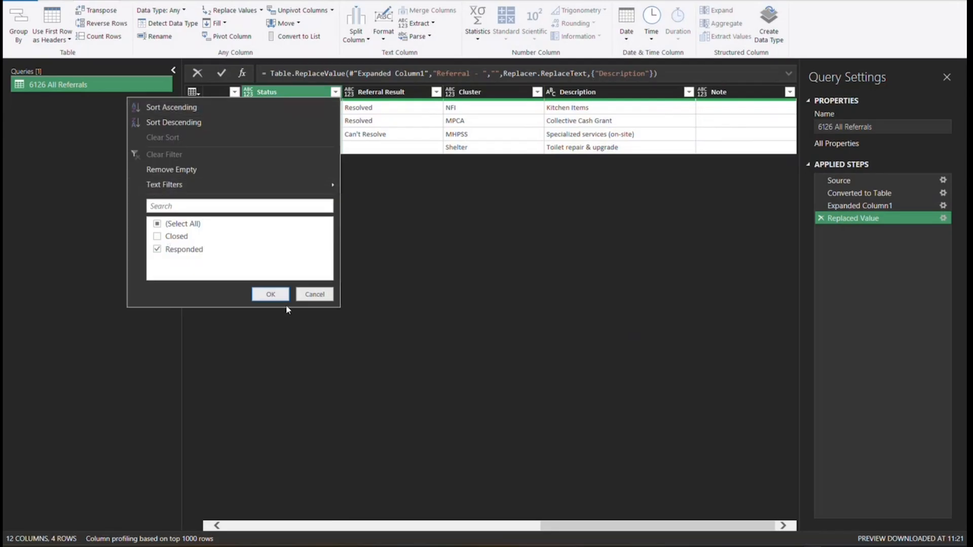
pyautogui.click(270, 293)
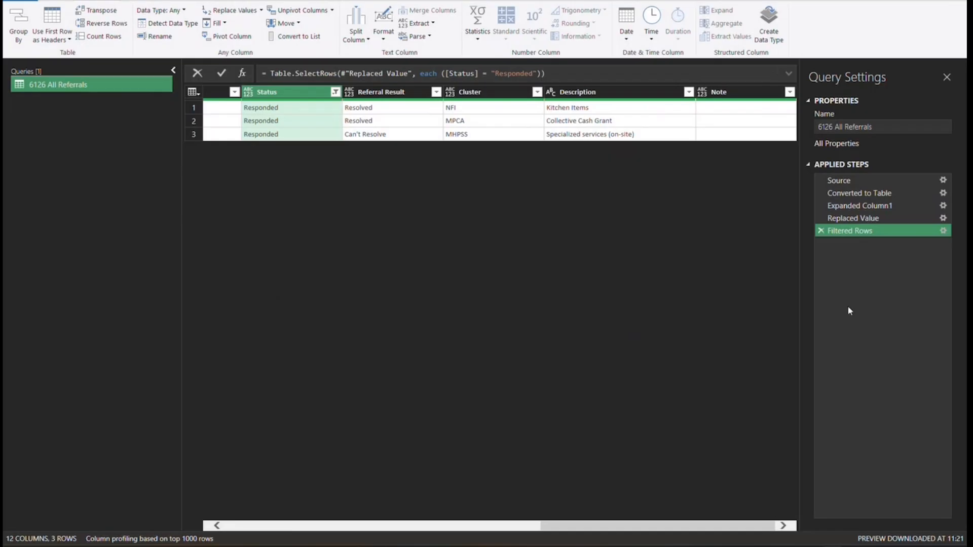
# - Compare the Replaced Value and Filtered Rows steps, and examine the whole query code in the Advanced Editor
pyautogui.click(838, 219)
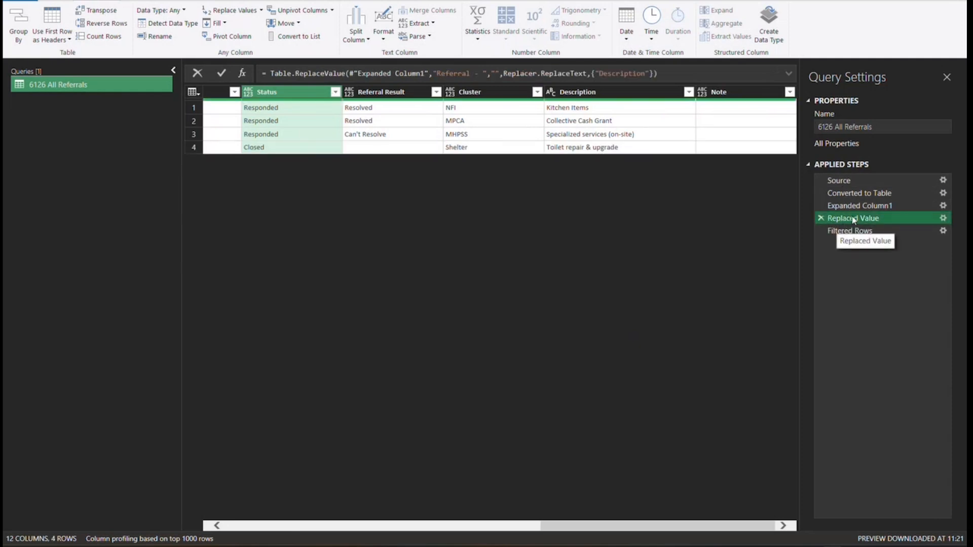
pyautogui.click(842, 232)
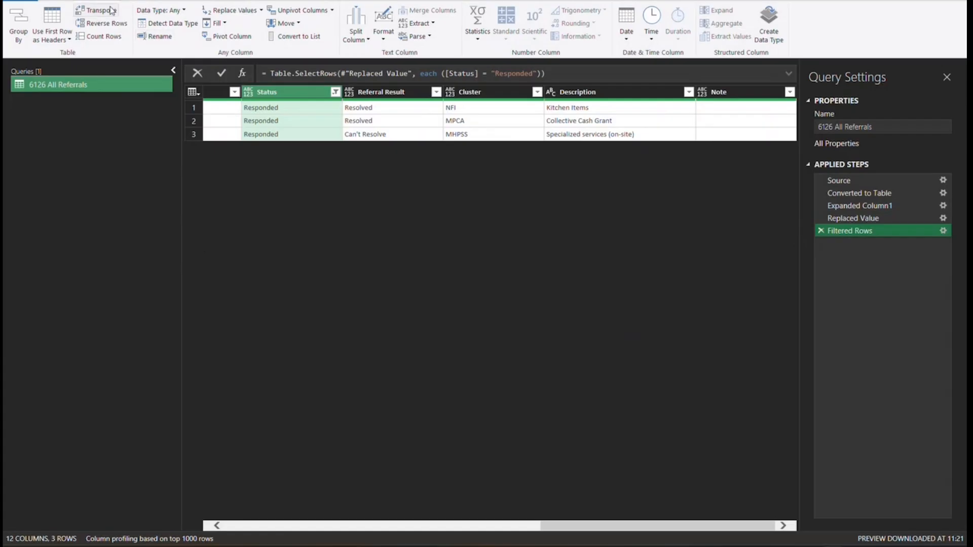
pyautogui.click(64, 3)
pyautogui.click(100, 24)
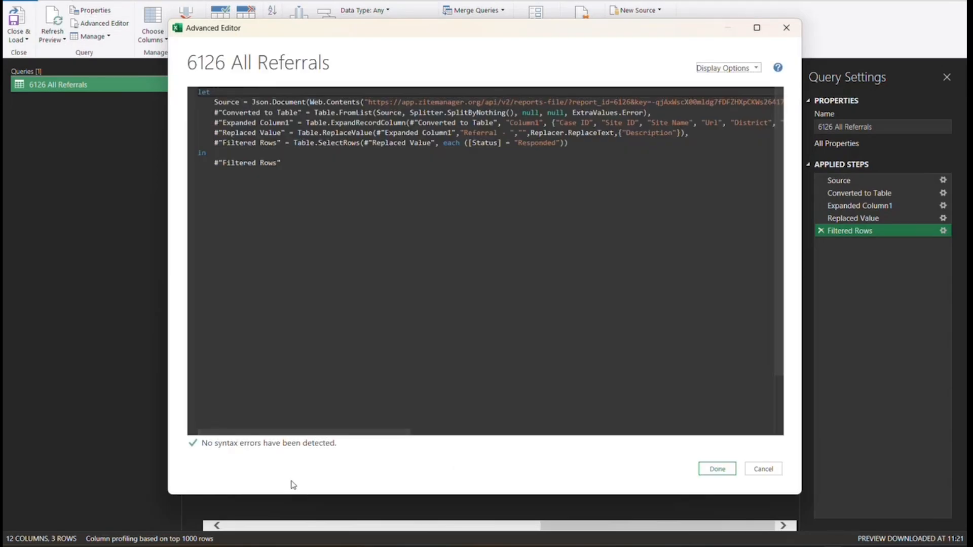
pyautogui.moveTo(312, 435); pyautogui.dragTo(289, 435)
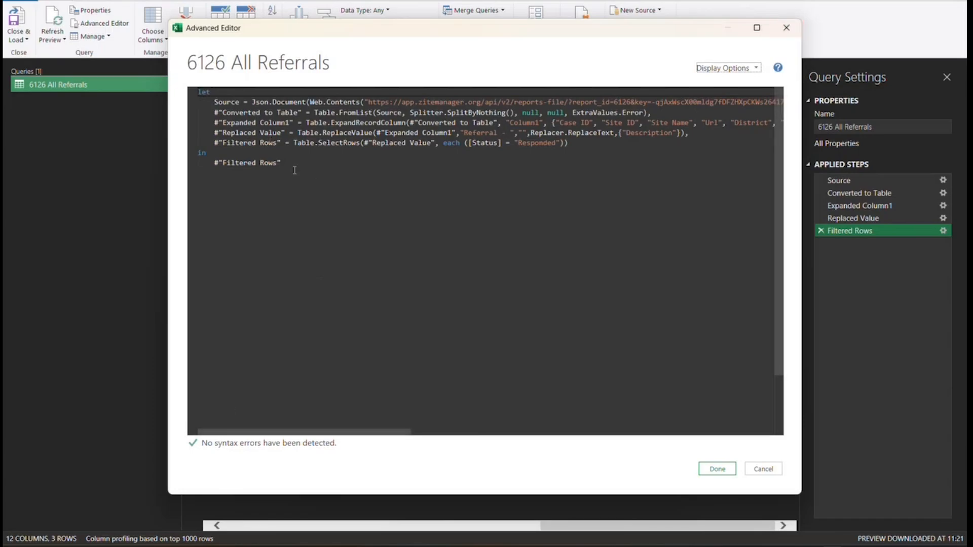
pyautogui.moveTo(294, 167); pyautogui.dragTo(178, 97)
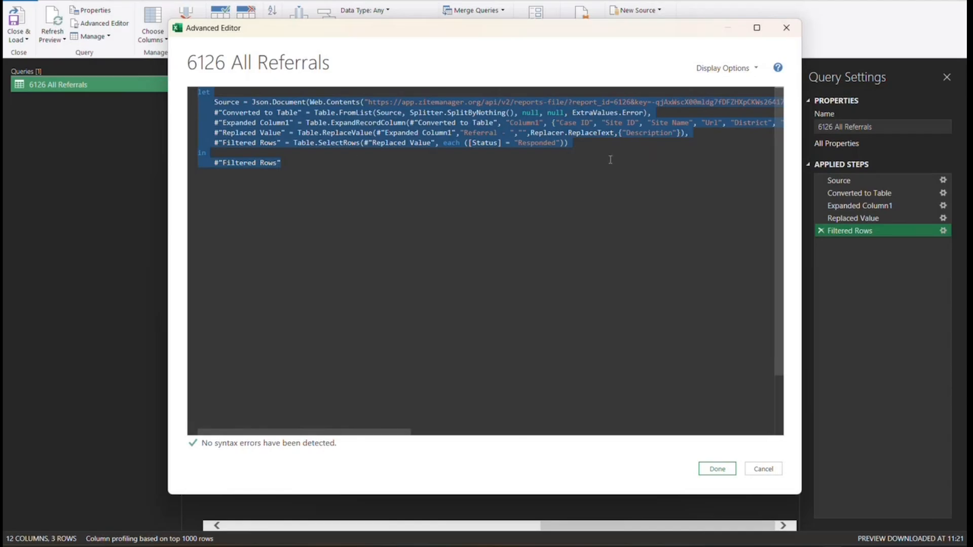
pyautogui.click(787, 27)
pyautogui.click(117, 26)
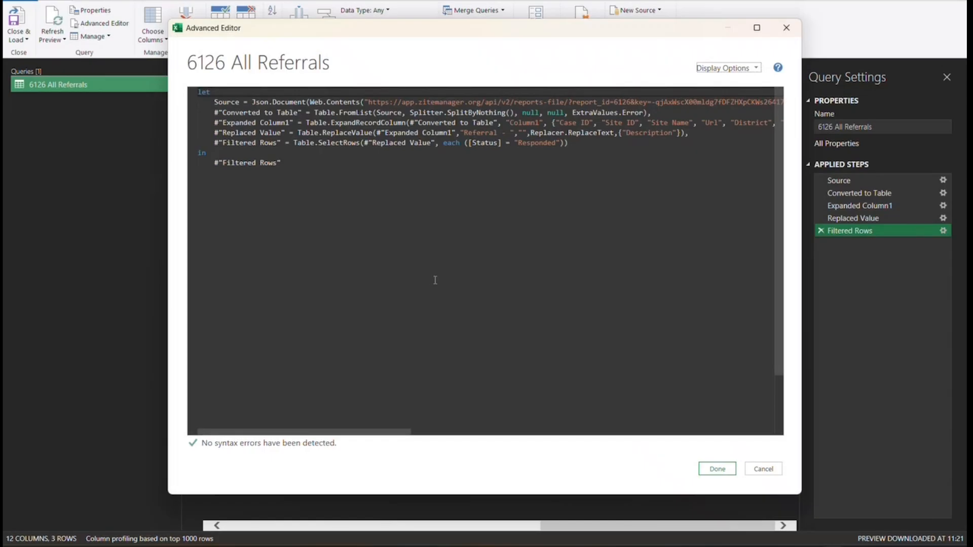
pyautogui.click(714, 469)
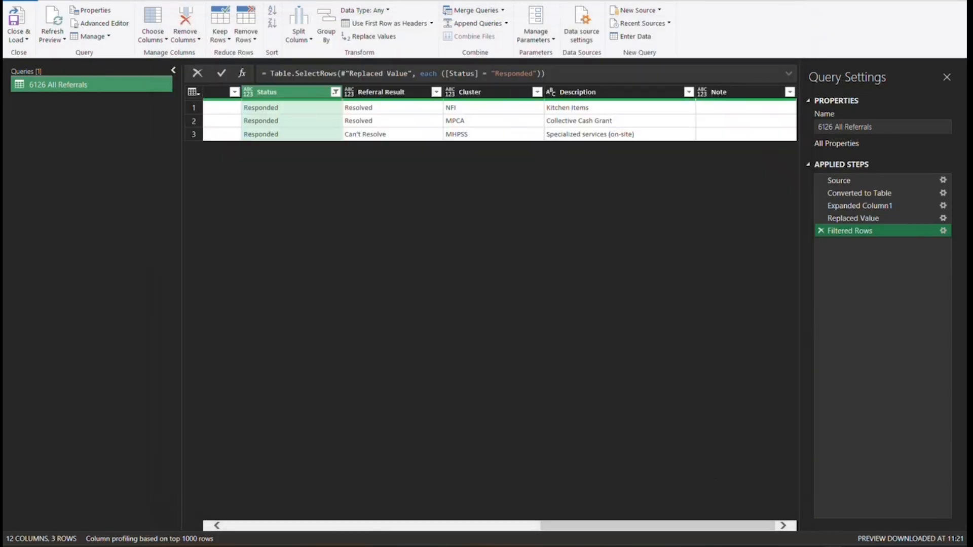
# - Load the edited query into the workbook and rename its sheet as "All Referrals"
pyautogui.click(17, 21)
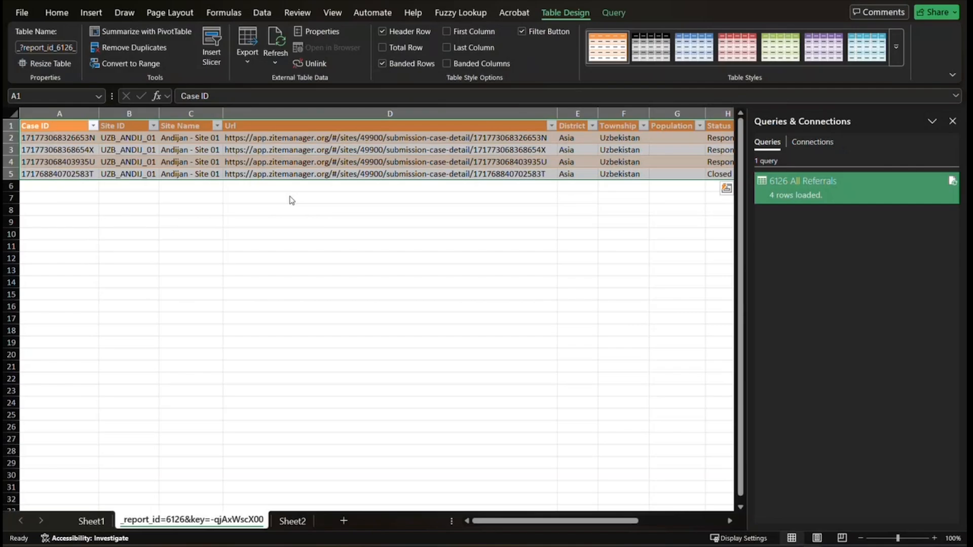
pyautogui.click(236, 377)
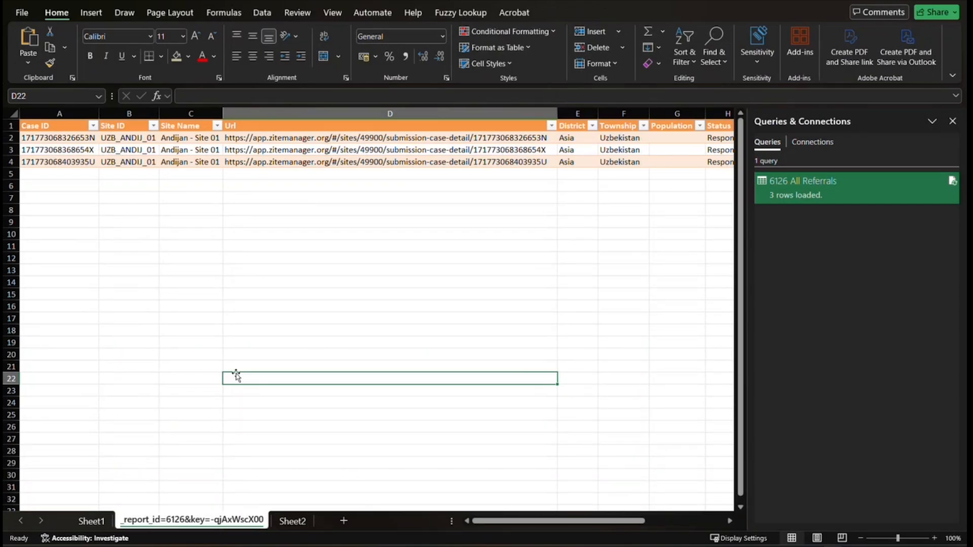
pyautogui.doubleClick(197, 521)
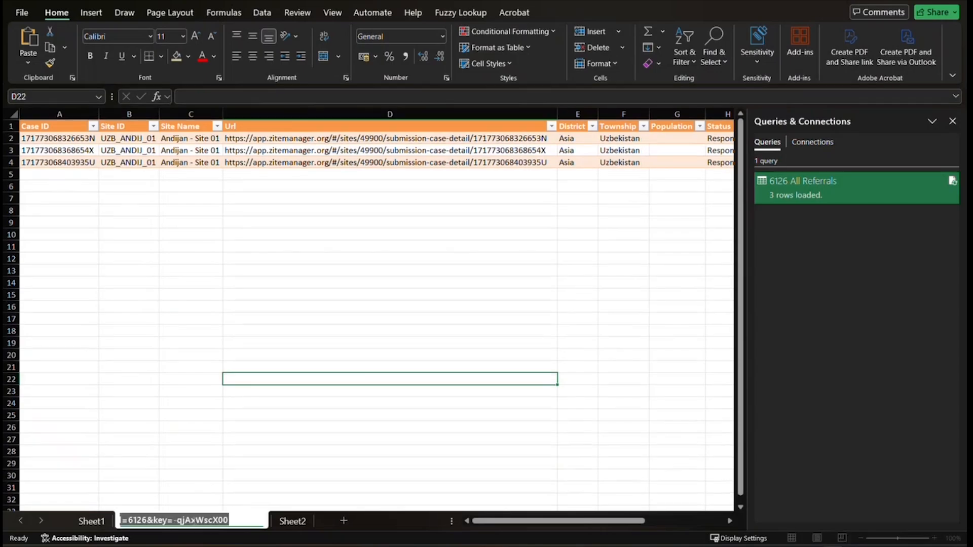
pyautogui.write('All Referrals')
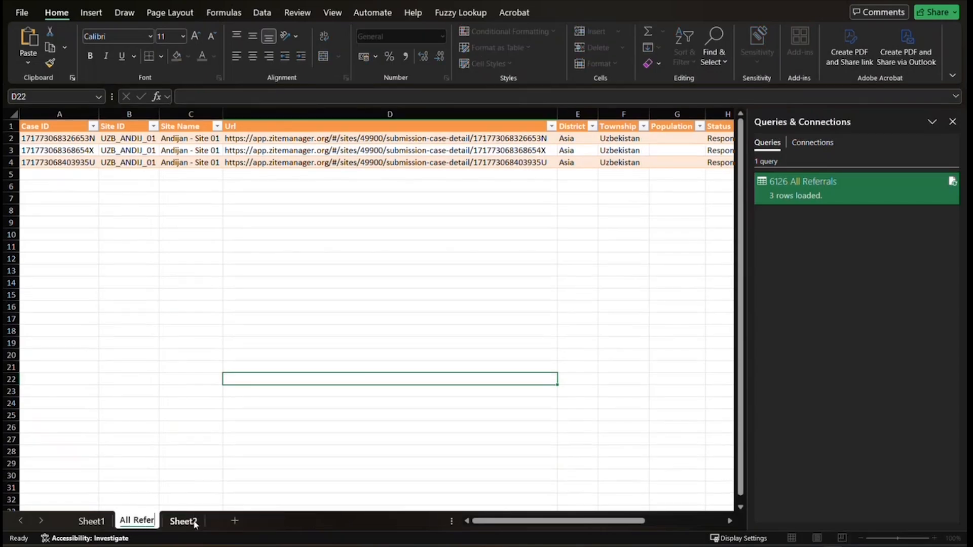
pyautogui.press('Return')
pyautogui.click(226, 243)
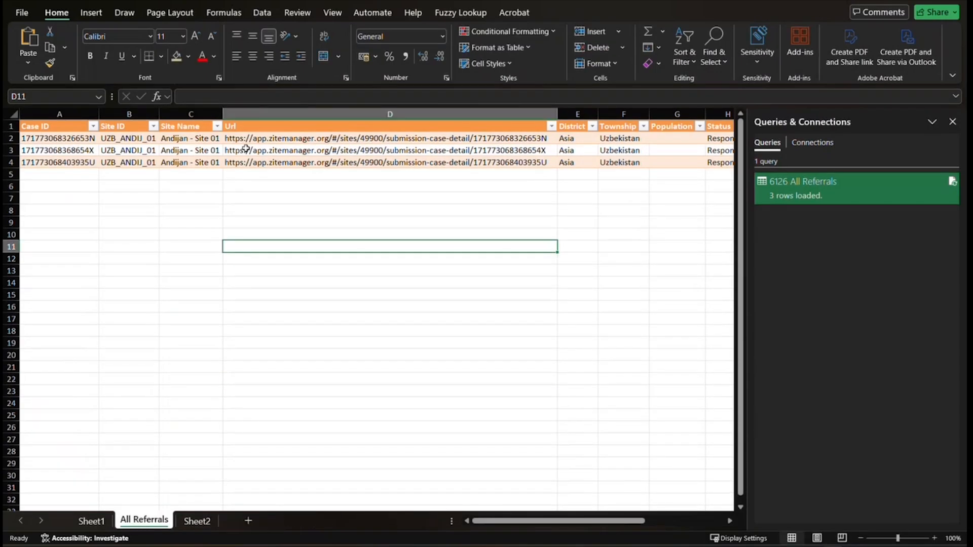
# - Set the 6126 All Referrals query connection to refresh its data when the file is opened
pyautogui.click(246, 150)
pyautogui.click(261, 16)
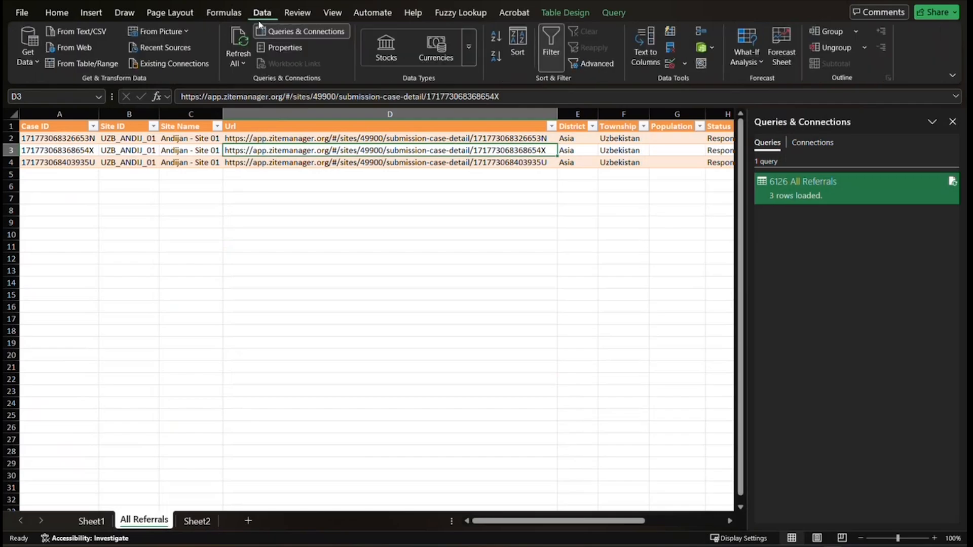
pyautogui.click(247, 65)
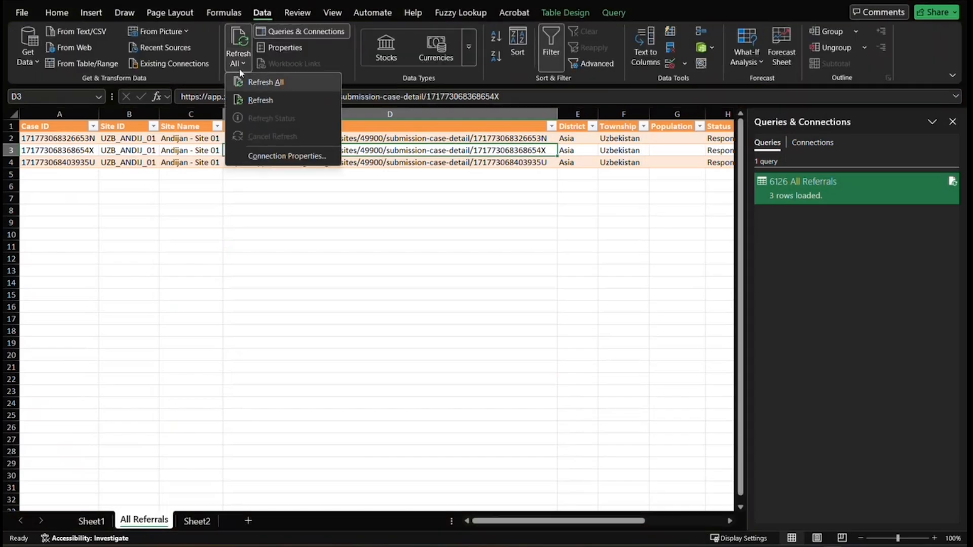
pyautogui.click(264, 155)
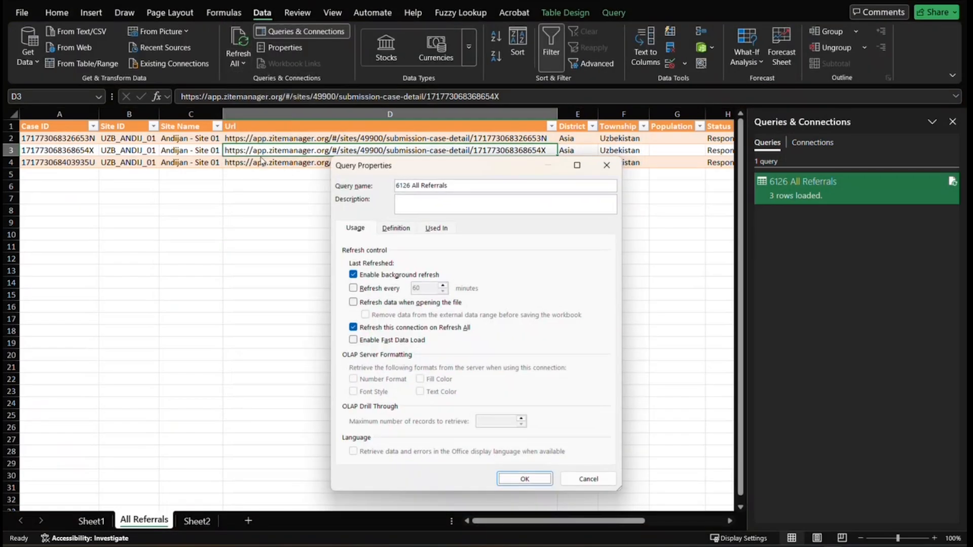
pyautogui.click(353, 302)
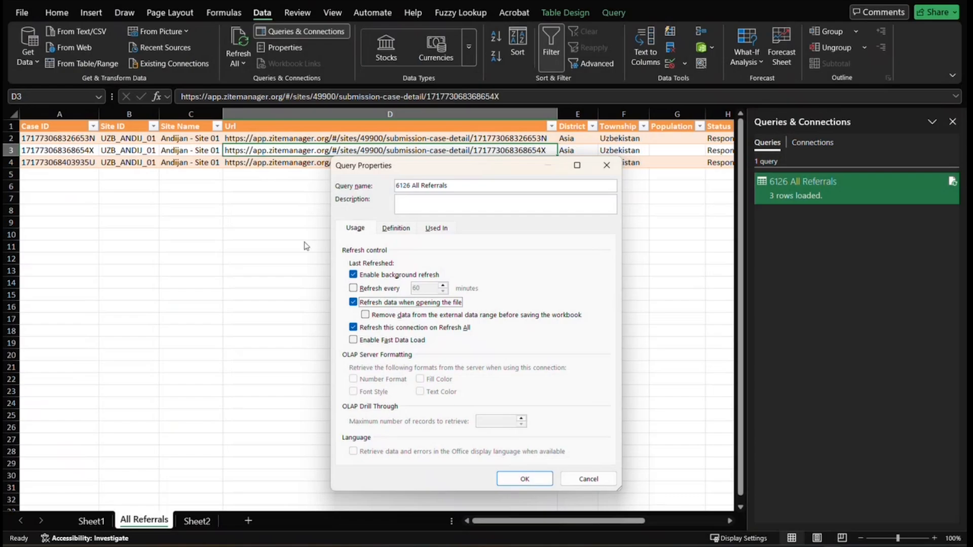
pyautogui.click(528, 478)
# - Check the data formatting, layout and row-change options in the referral table's external data properties
pyautogui.press('Right')
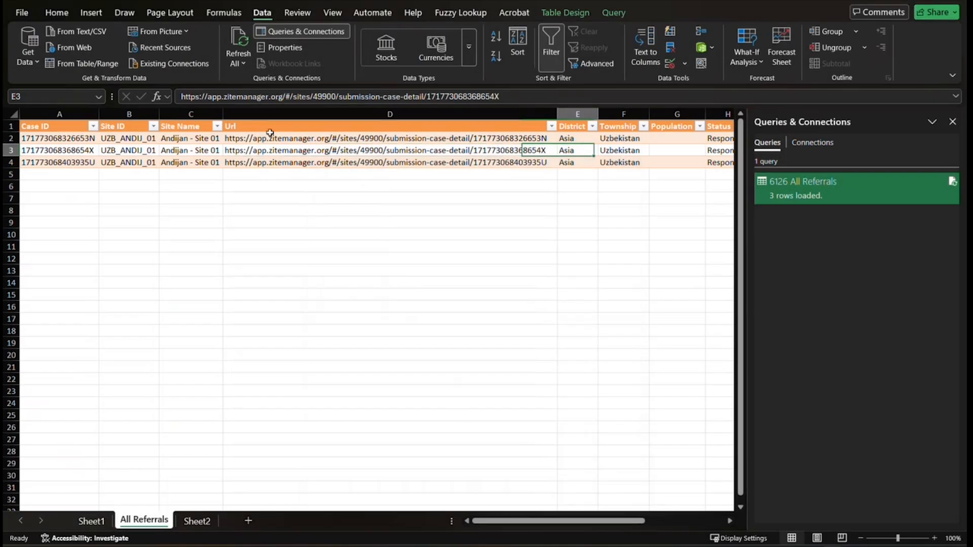
pyautogui.press('Right')
pyautogui.press('Right')
pyautogui.press('Right')
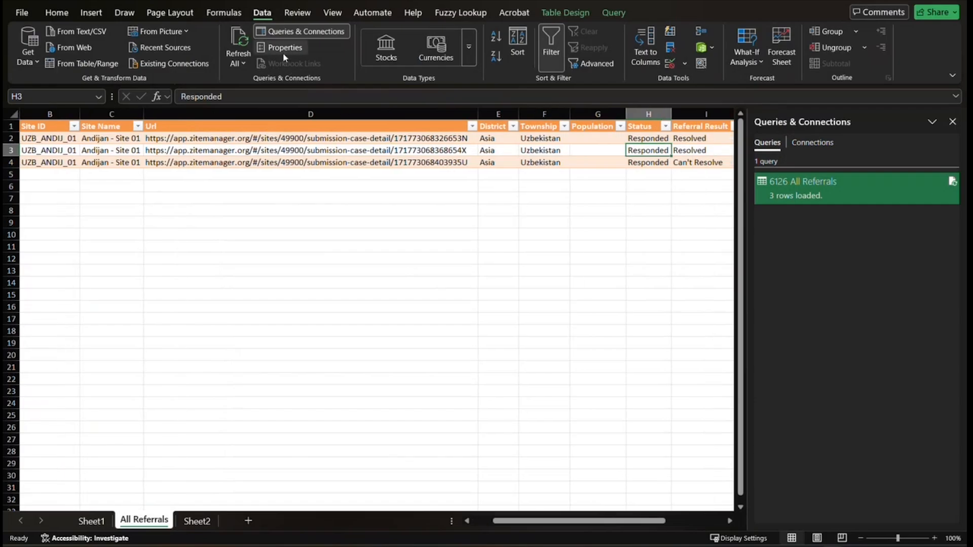
pyautogui.click(278, 50)
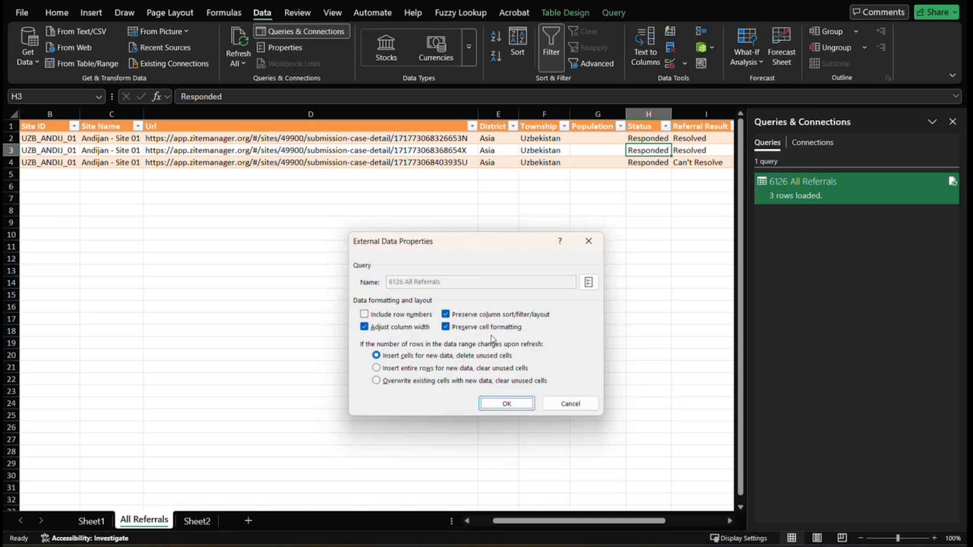
pyautogui.click(506, 403)
# - Examine the loaded referral rows across the table, from Population through Note and back to Site ID
pyautogui.click(597, 162)
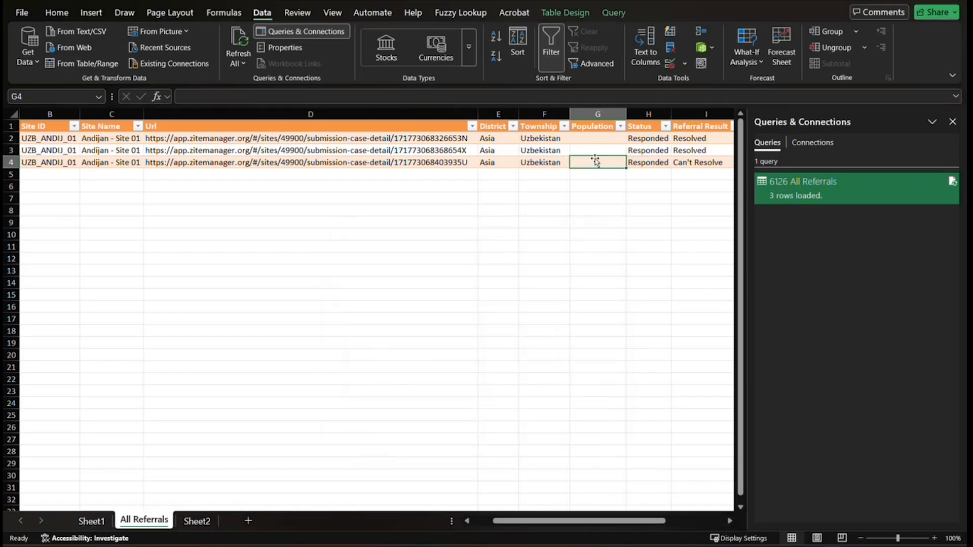
pyautogui.press('Right')
pyautogui.press('Right')
pyautogui.press('Right')
pyautogui.press('Right')
pyautogui.press('Right')
pyautogui.press('Left')
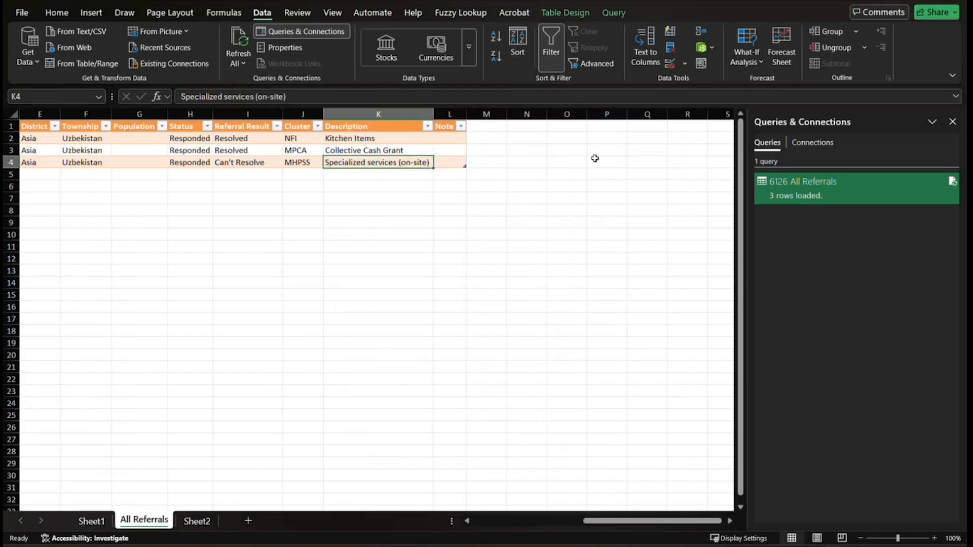
pyautogui.press('Home')
pyautogui.press('Right')
pyautogui.press('Up')
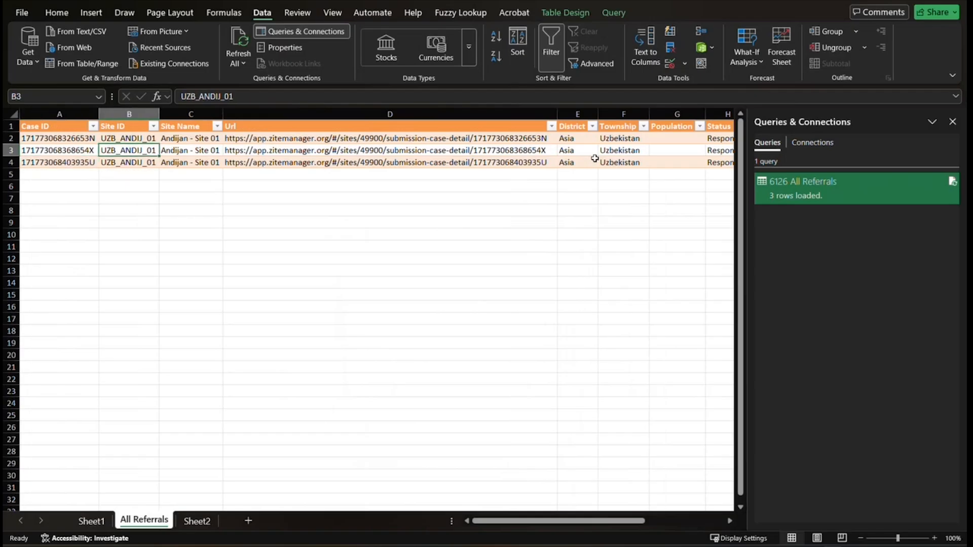
# - Re-enter the unchanged Url value in cell D3 to turn it into a clickable hyperlink
pyautogui.press('Right')
pyautogui.press('Right')
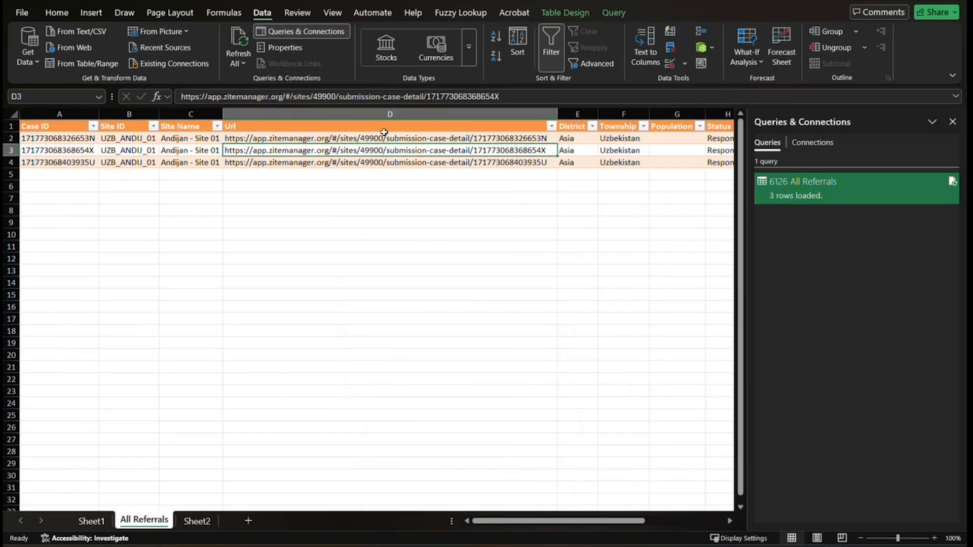
pyautogui.doubleClick(348, 150)
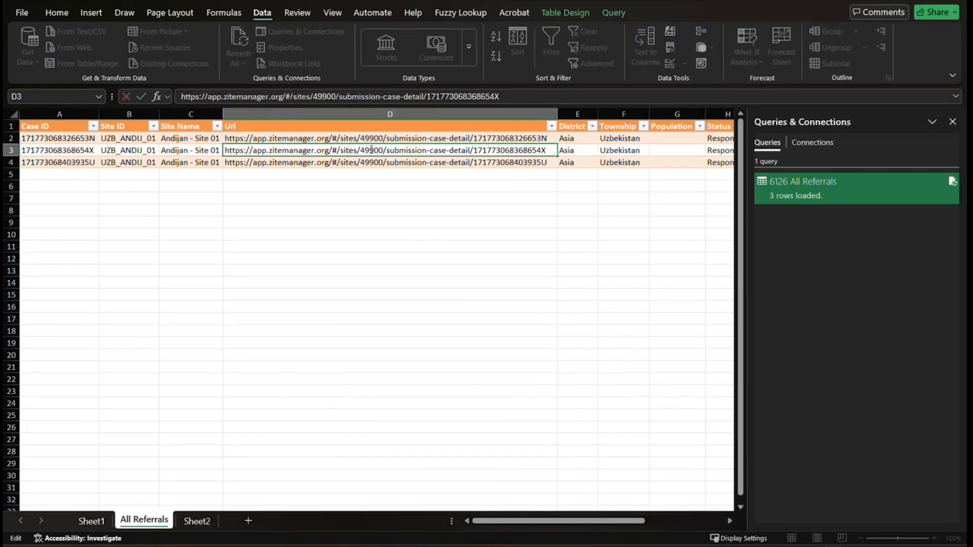
pyautogui.moveTo(546, 150); pyautogui.dragTo(260, 120)
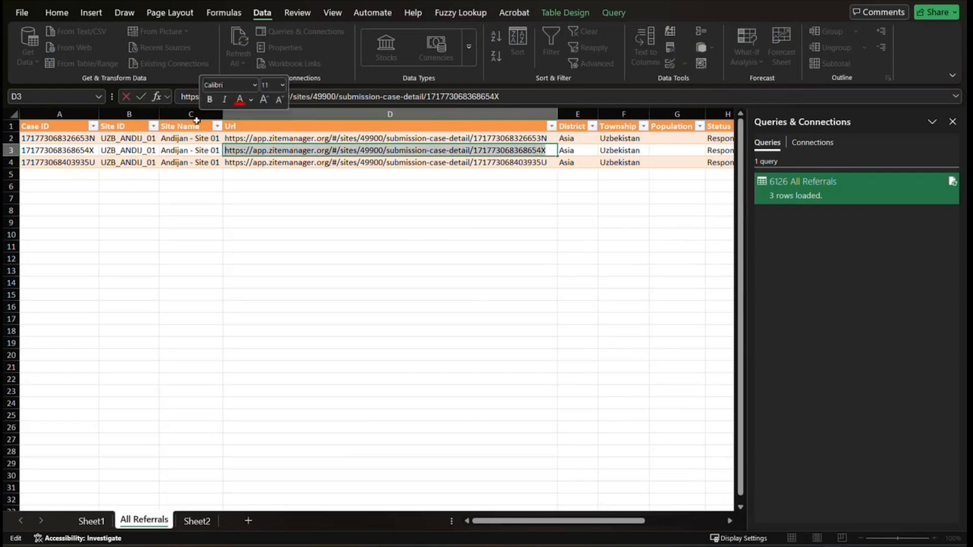
pyautogui.click(211, 151)
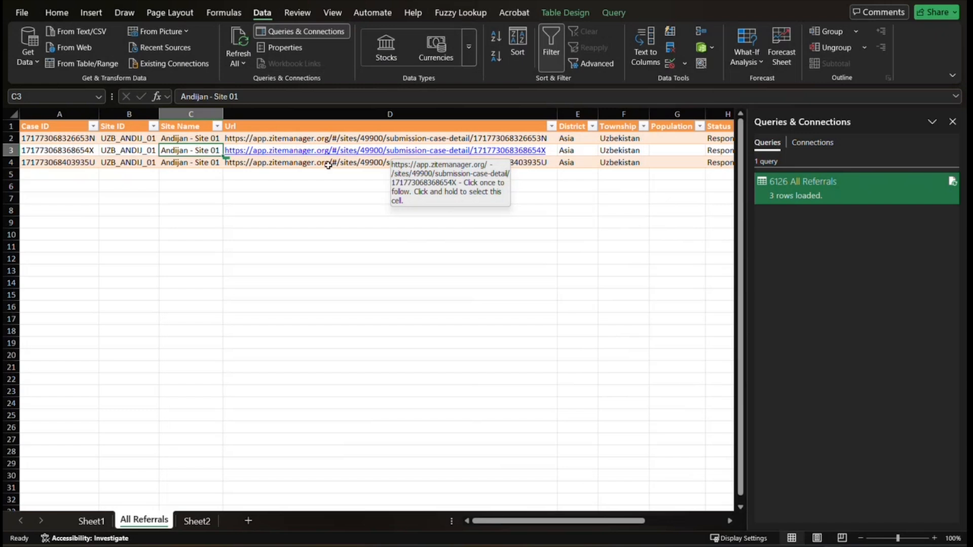
pyautogui.moveTo(339, 139); pyautogui.dragTo(352, 165)
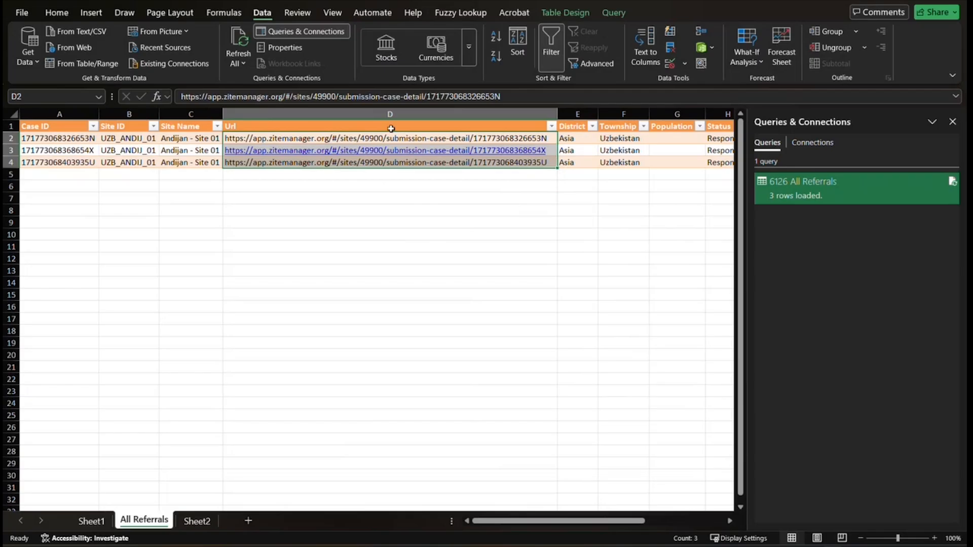
pyautogui.click(565, 12)
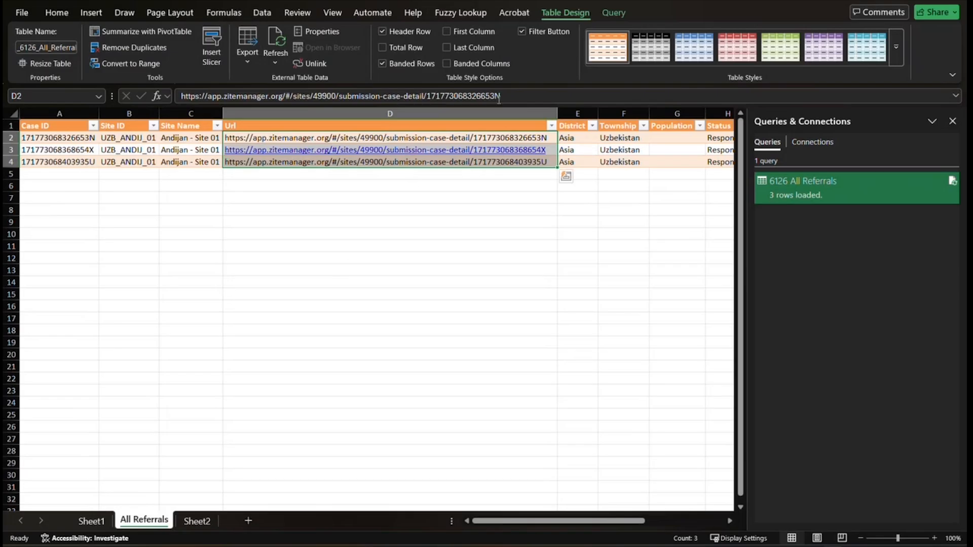
pyautogui.click(603, 16)
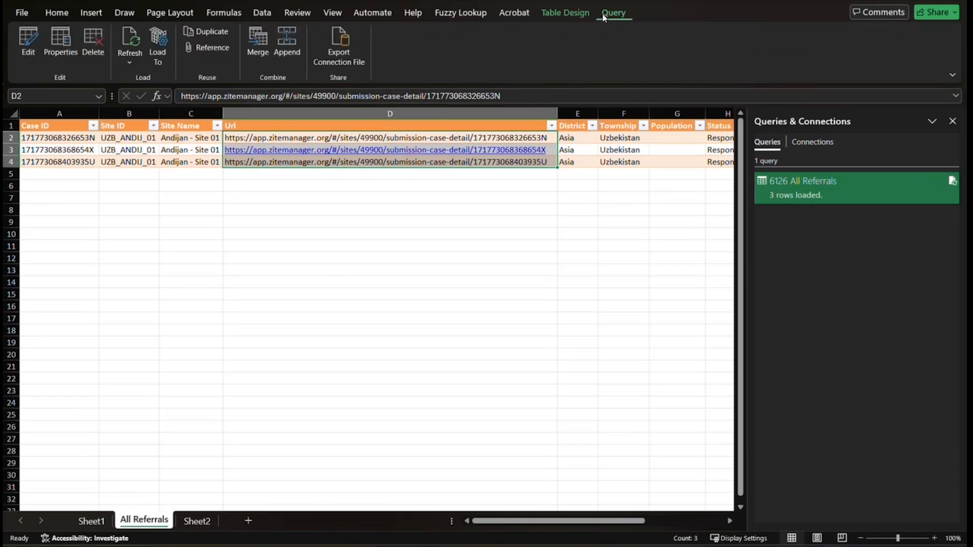
pyautogui.click(538, 138)
pyautogui.moveTo(539, 138); pyautogui.dragTo(394, 165)
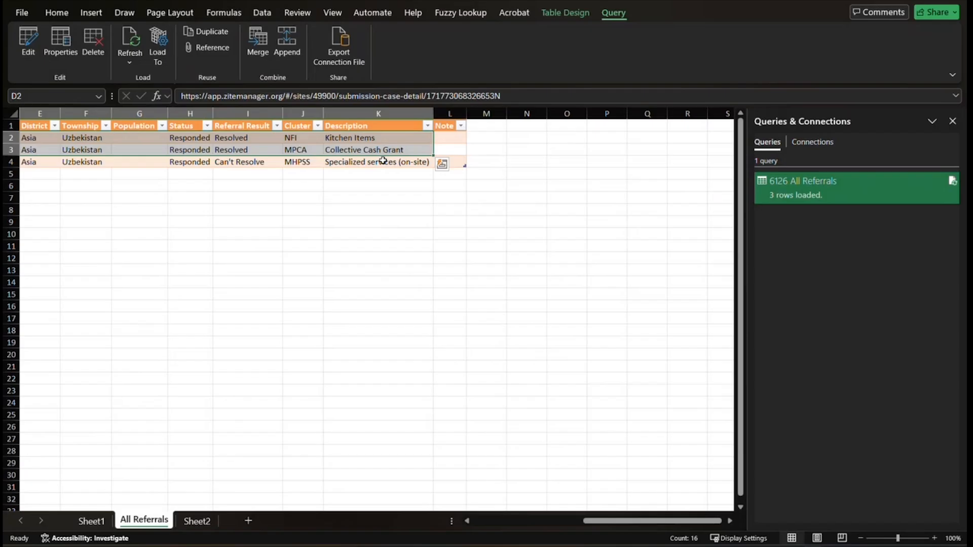
pyautogui.moveTo(377, 161); pyautogui.dragTo(122, 149)
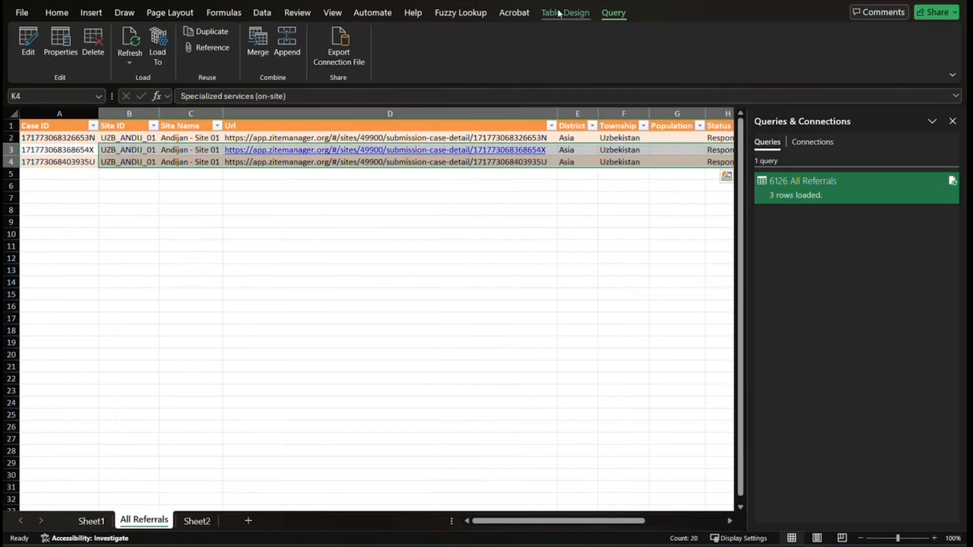
pyautogui.click(262, 13)
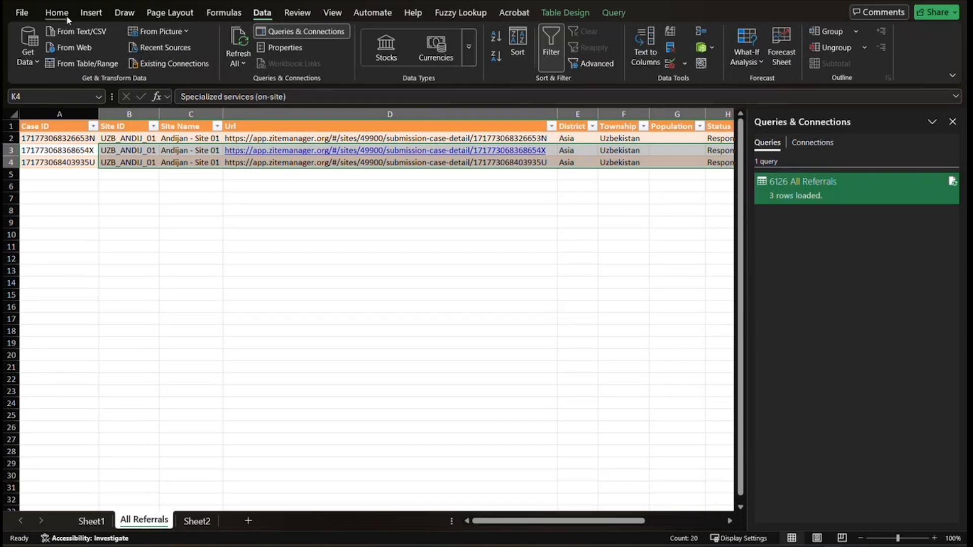
pyautogui.click(297, 12)
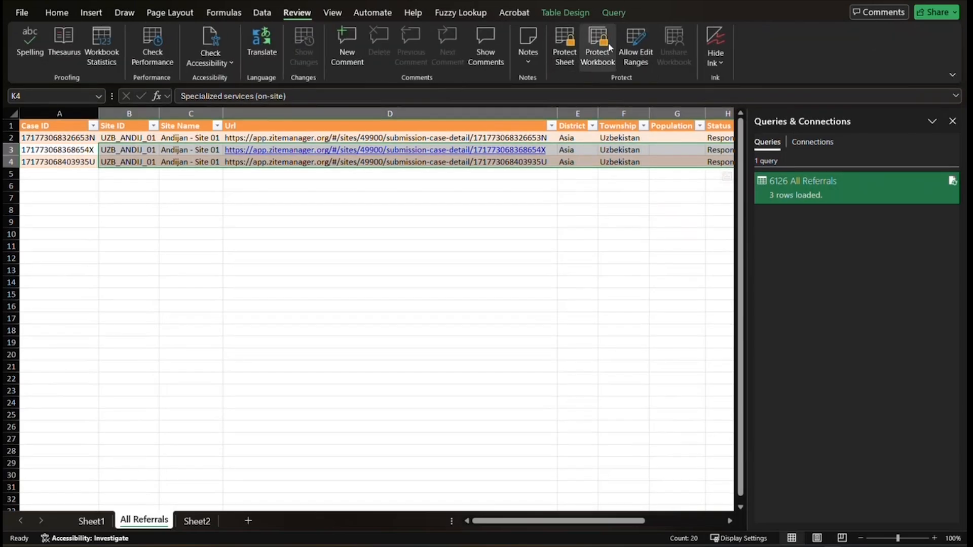
pyautogui.click(57, 15)
pyautogui.click(22, 14)
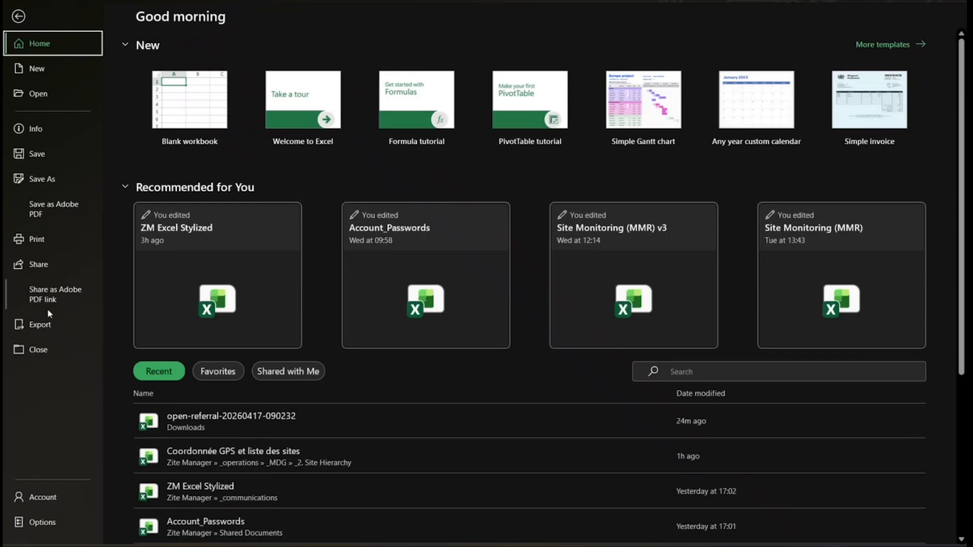
pyautogui.click(17, 16)
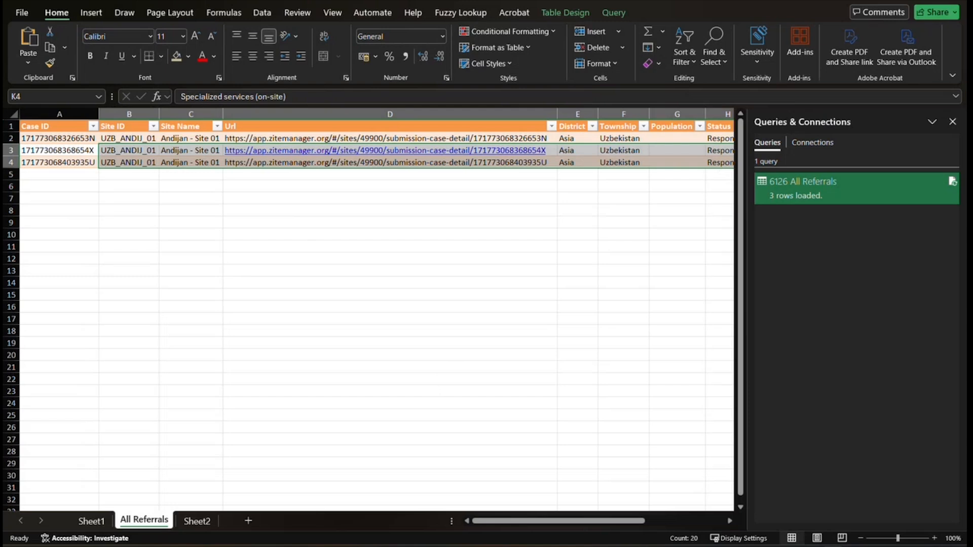
# - Switch to the PowerPoint presentation and start the slide show from the "Connecting a Report to Excel" slide
pyautogui.click(314, 546)
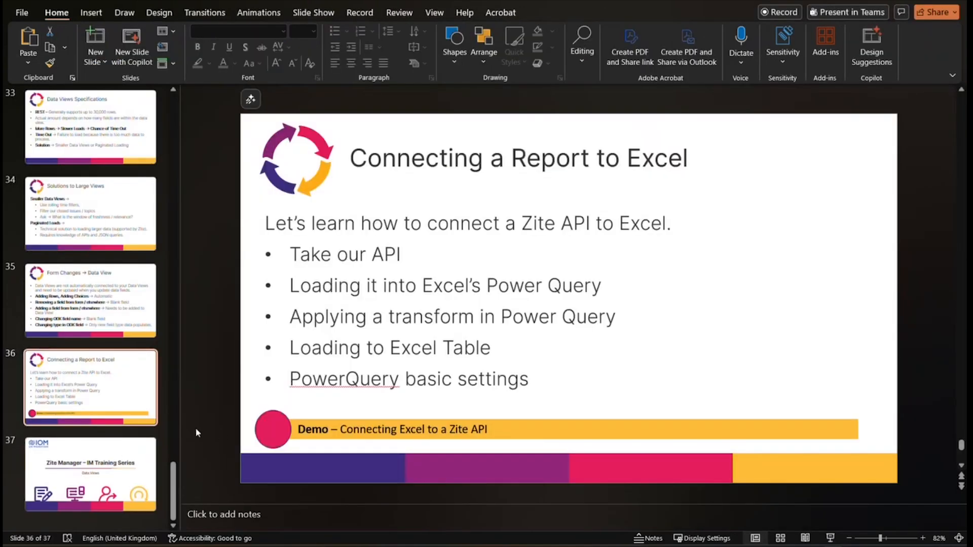
pyautogui.click(831, 538)
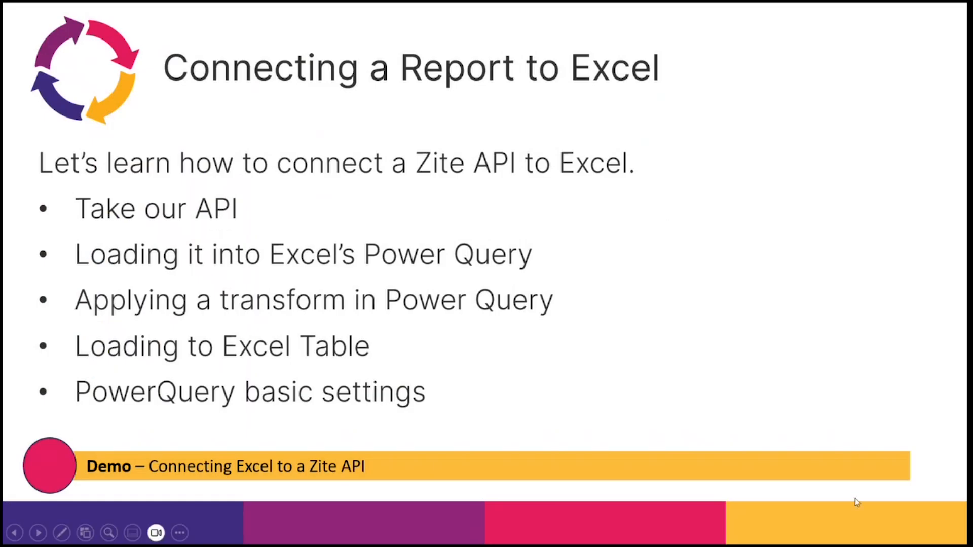